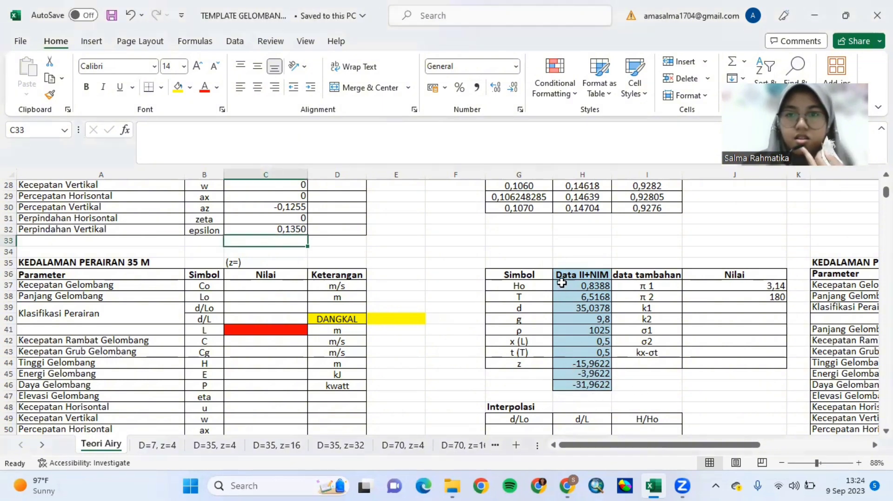
# Copy the first z value, -15,9622, from the Data II+NIM column of the 35 m water depth section.
pyautogui.scroll(9, 577, 279)
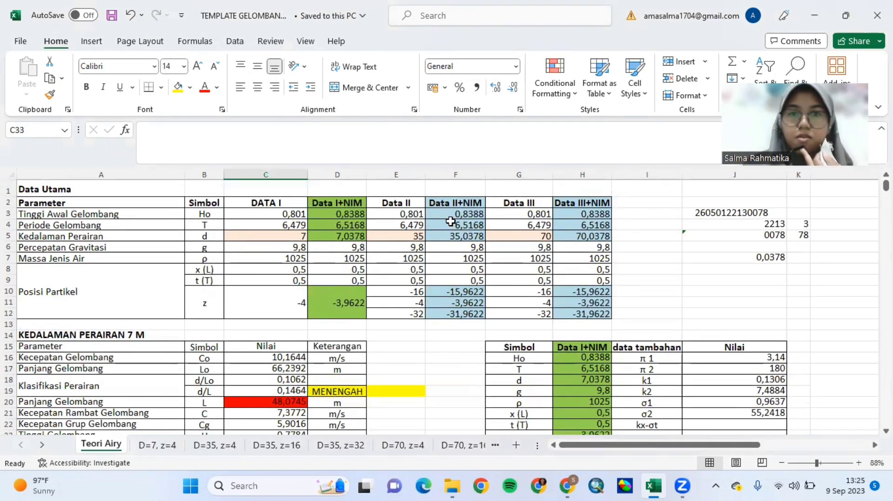
pyautogui.scroll(-10, 450, 310)
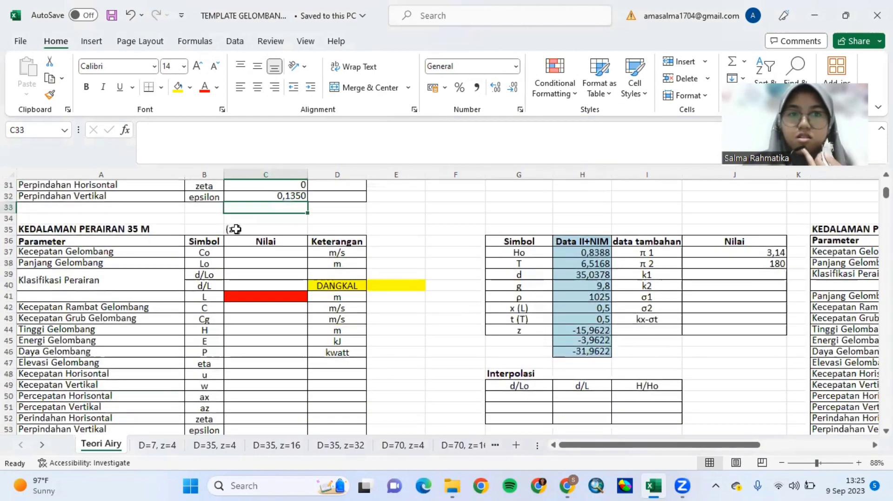
pyautogui.click(232, 228)
pyautogui.click(211, 145)
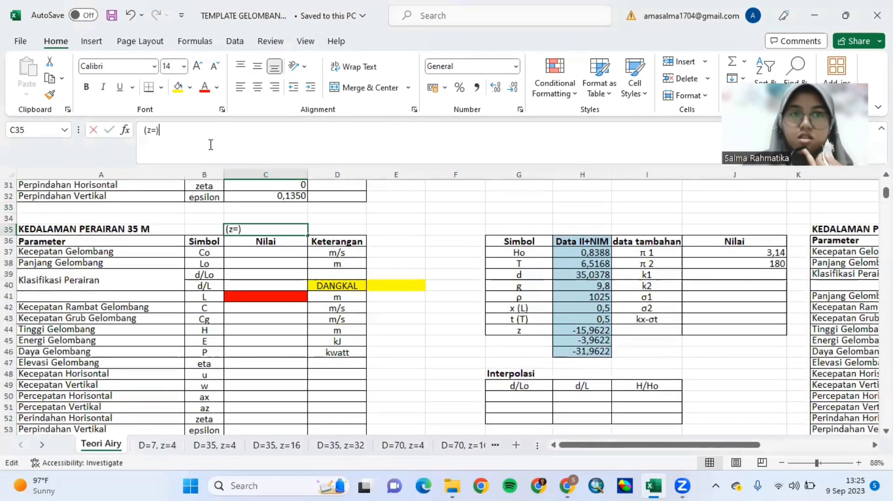
pyautogui.click(584, 331)
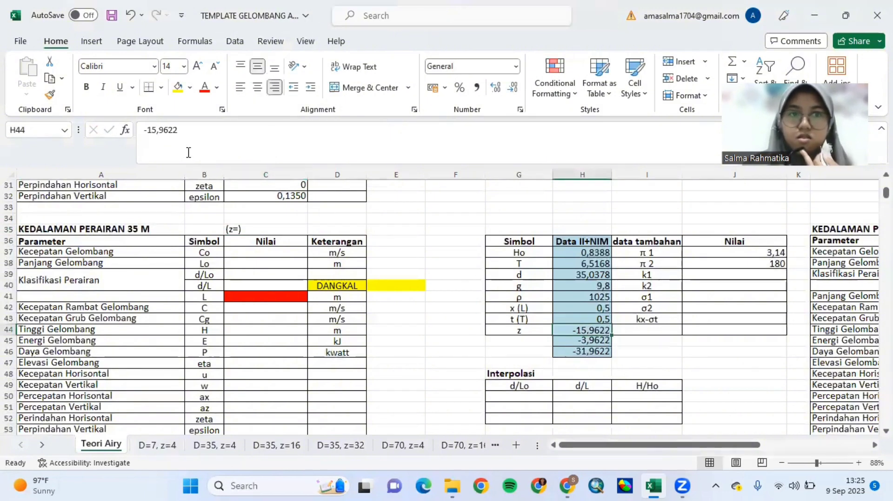
pyautogui.doubleClick(146, 144)
pyautogui.hotkey('ctrl', 'c')
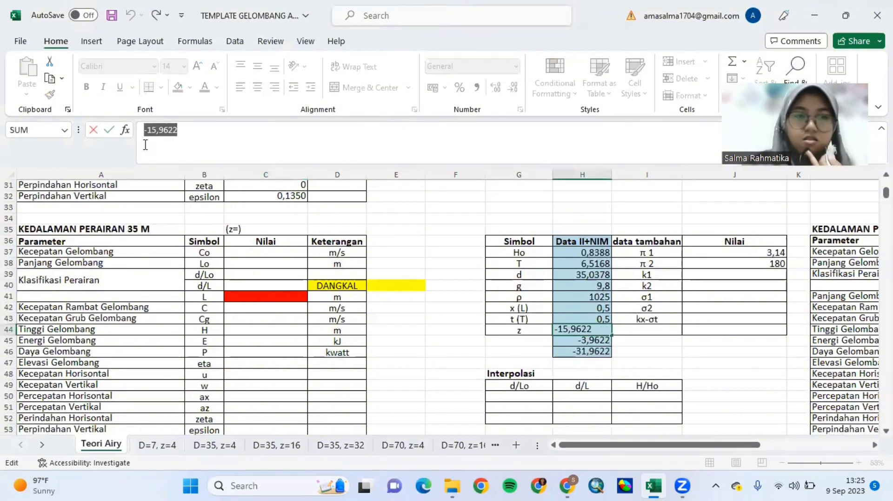
pyautogui.click(291, 158)
pyautogui.press('Return')
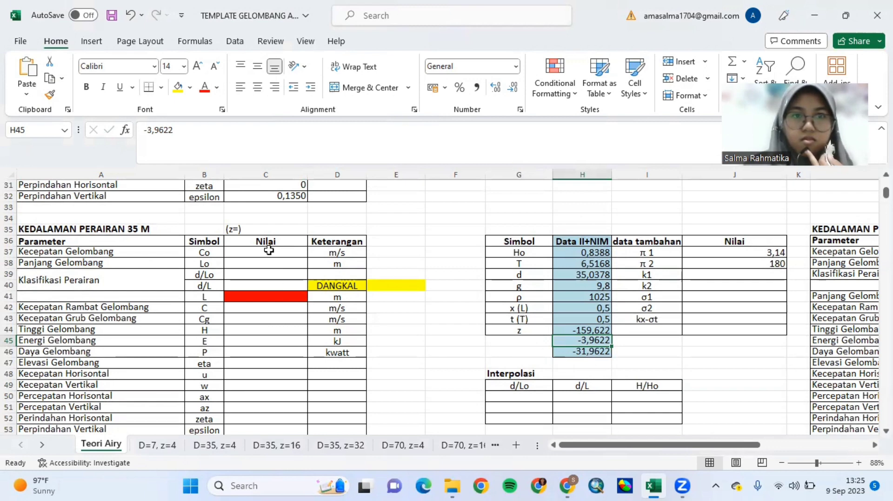
# Complete the z label in C35, above the first 35 m depth table, as (z=-15,9622).
pyautogui.click(234, 228)
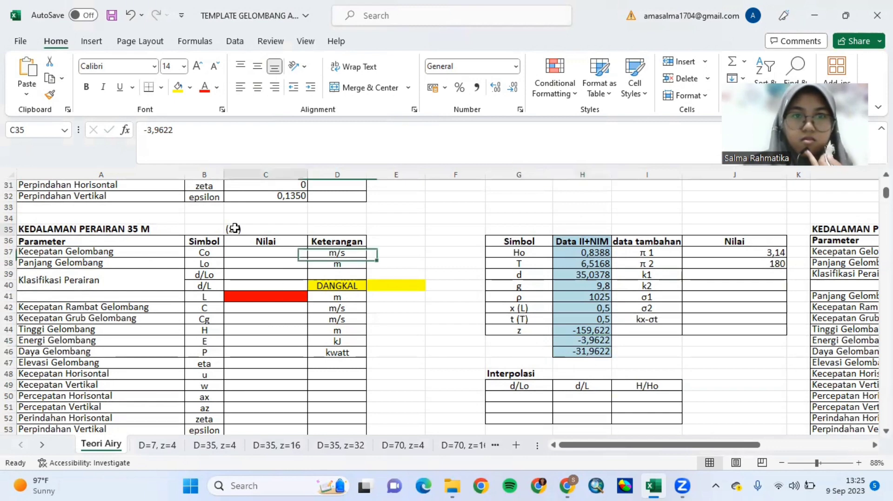
pyautogui.click(154, 130)
pyautogui.hotkey('ctrl', 'v')
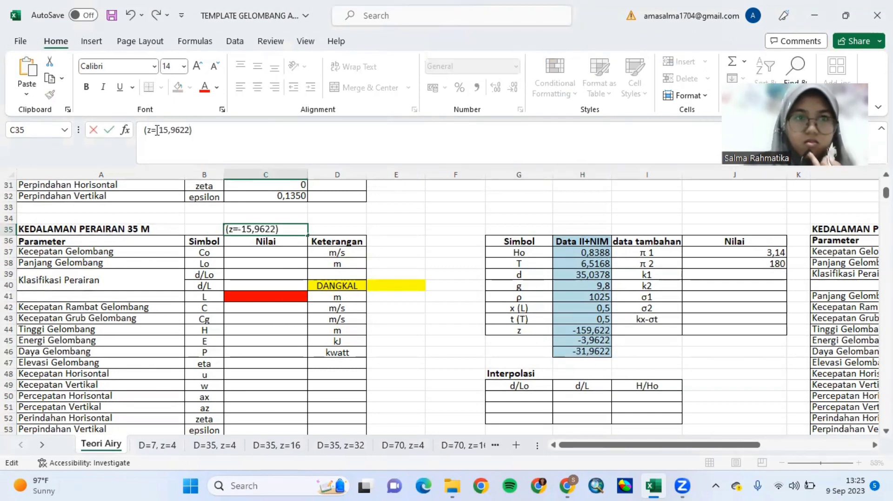
pyautogui.press('Return')
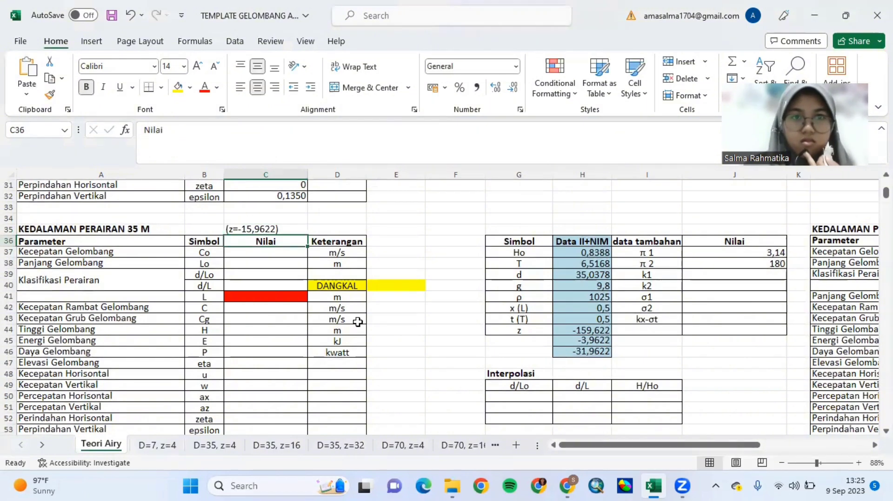
# Open the second z value in the 35 m Data II+NIM column (H45) for editing and select its whole content, -3,9622.
pyautogui.scroll(9, 357, 322)
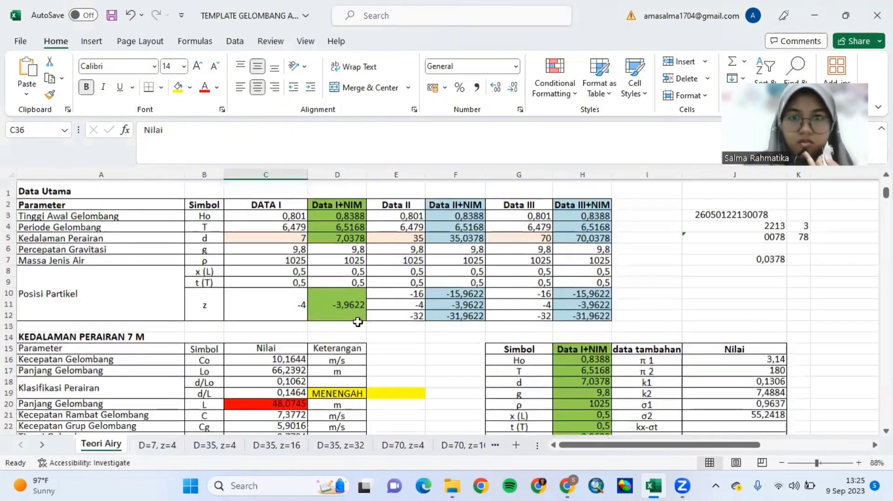
pyautogui.scroll(-7, 358, 322)
pyautogui.scroll(7, 357, 322)
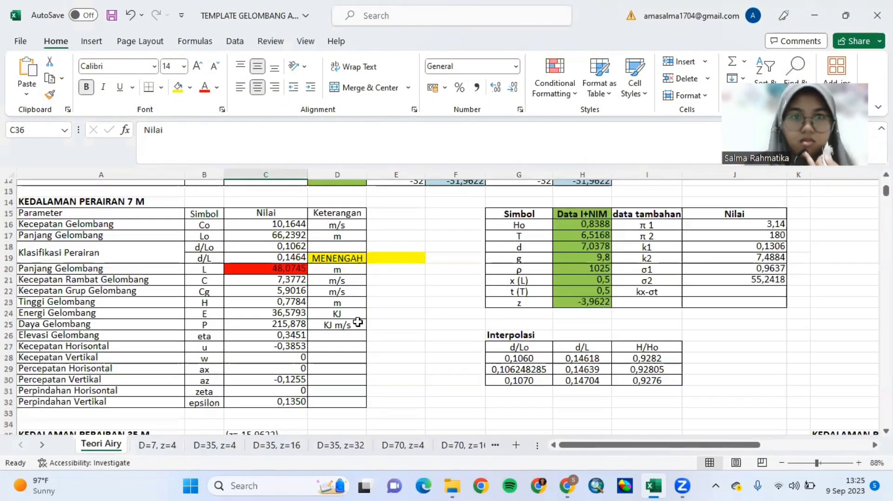
pyautogui.scroll(-7, 357, 322)
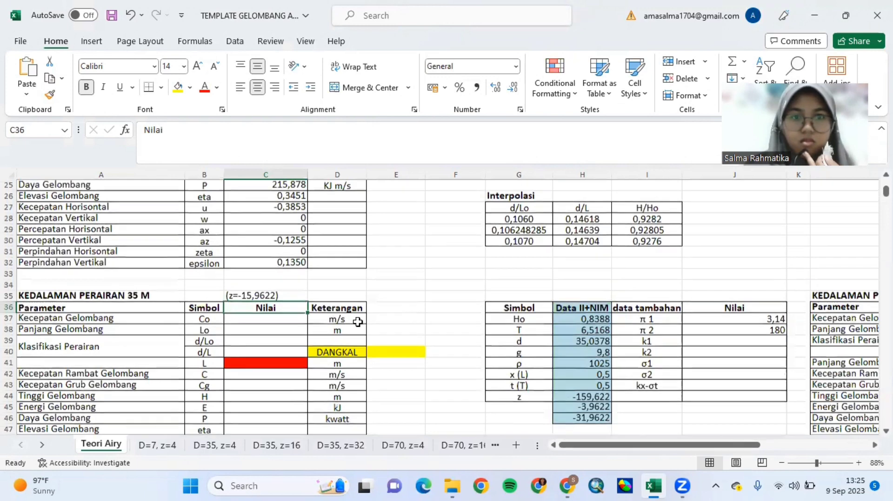
pyautogui.click(588, 411)
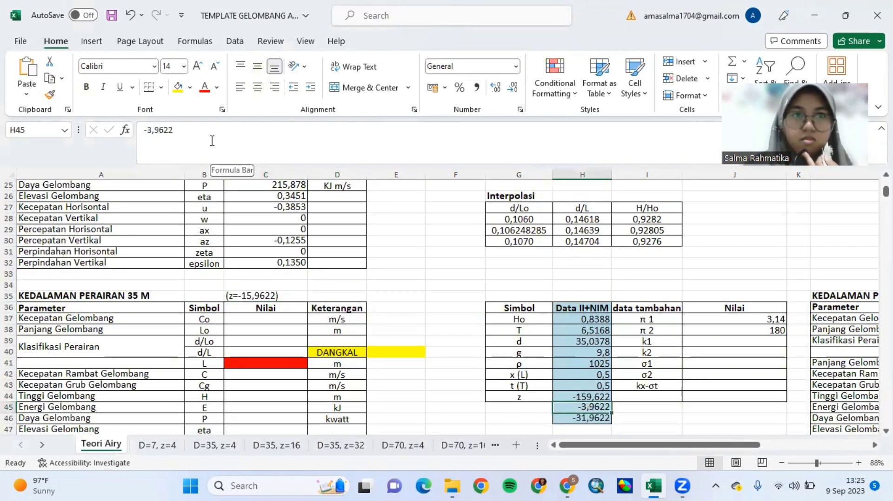
pyautogui.click(162, 138)
pyautogui.doubleClick(150, 132)
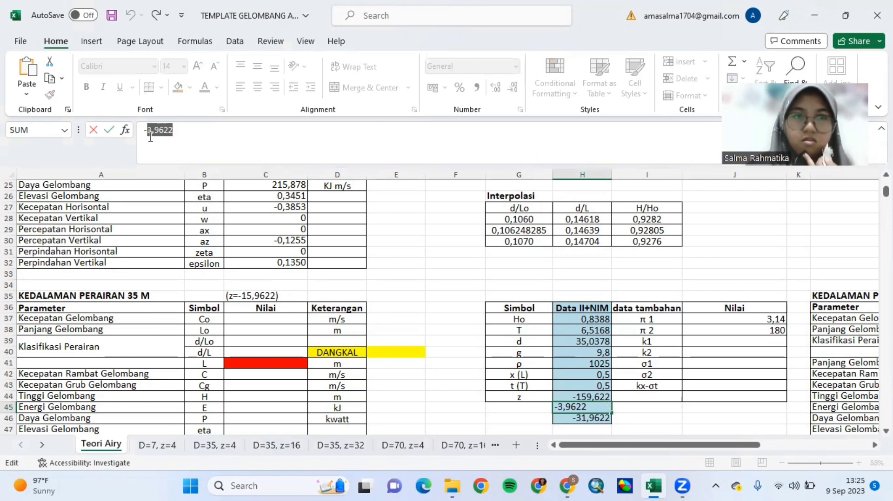
pyautogui.moveTo(185, 141); pyautogui.dragTo(130, 136)
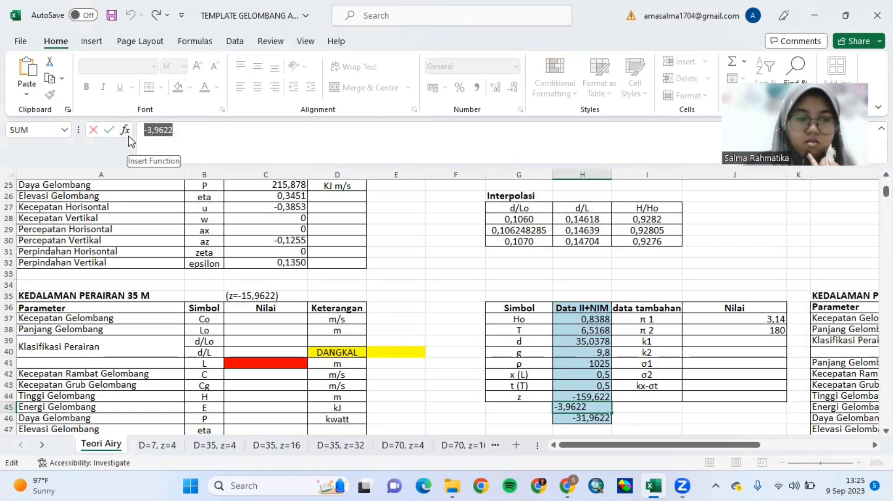
pyautogui.hscroll(3, 387, 292)
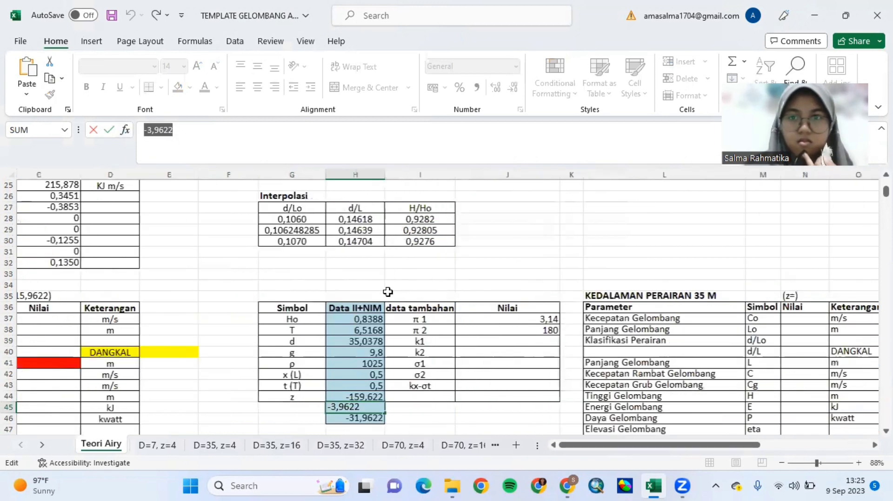
pyautogui.write('=')
pyautogui.click(726, 295)
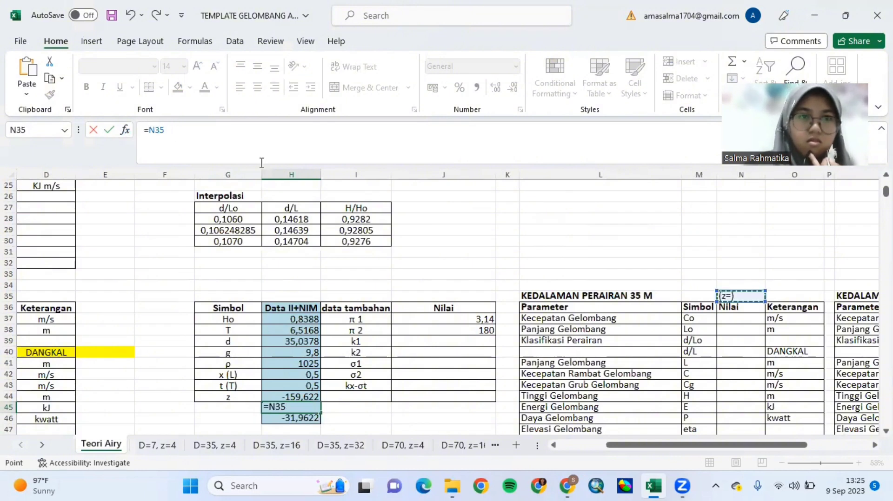
pyautogui.hotkey('ctrl', 'z')
# Copy the selected -3,9622 and complete the z label in N35, above the second 35 m depth table, as (z=-3,9622).
pyautogui.hotkey('ctrl', 'c')
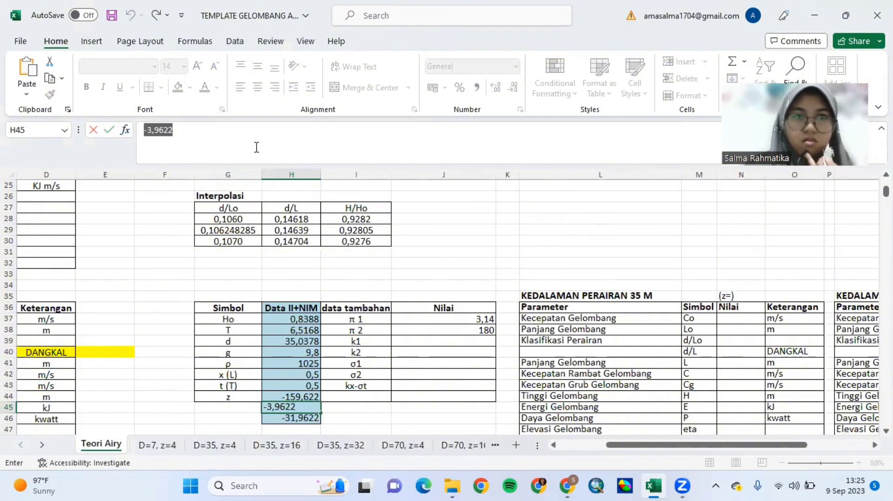
pyautogui.press('Return')
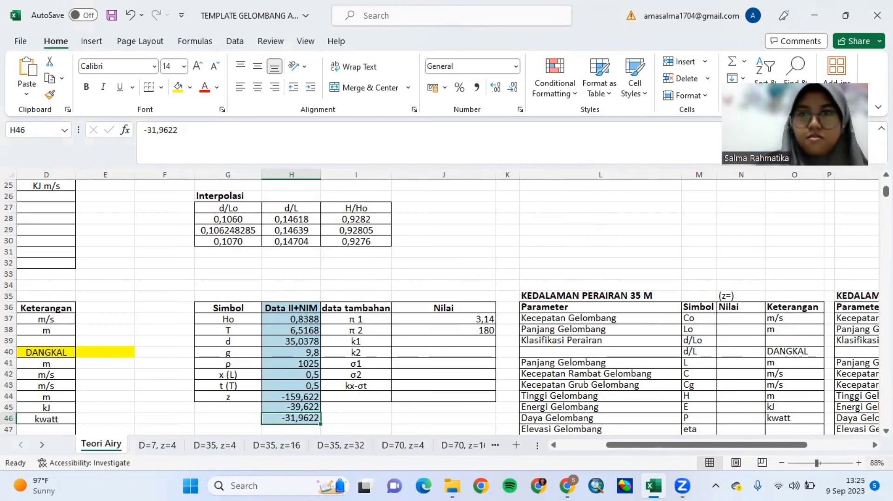
pyautogui.click(750, 299)
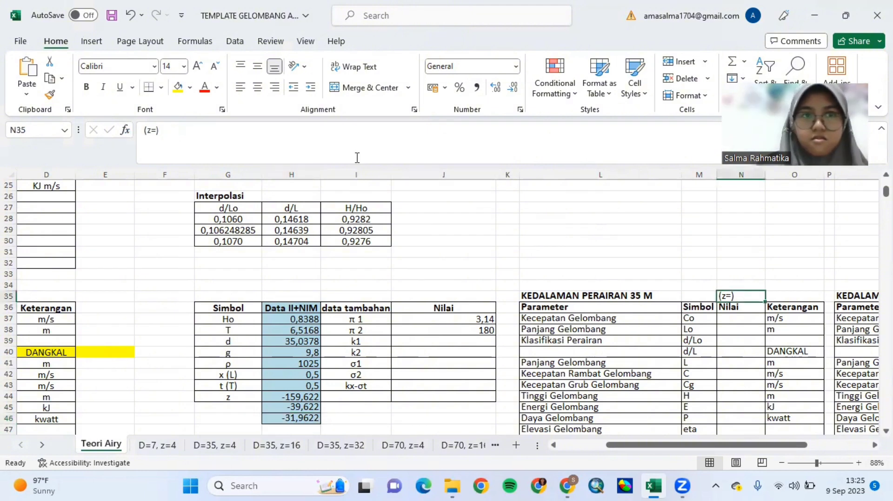
pyautogui.click(157, 139)
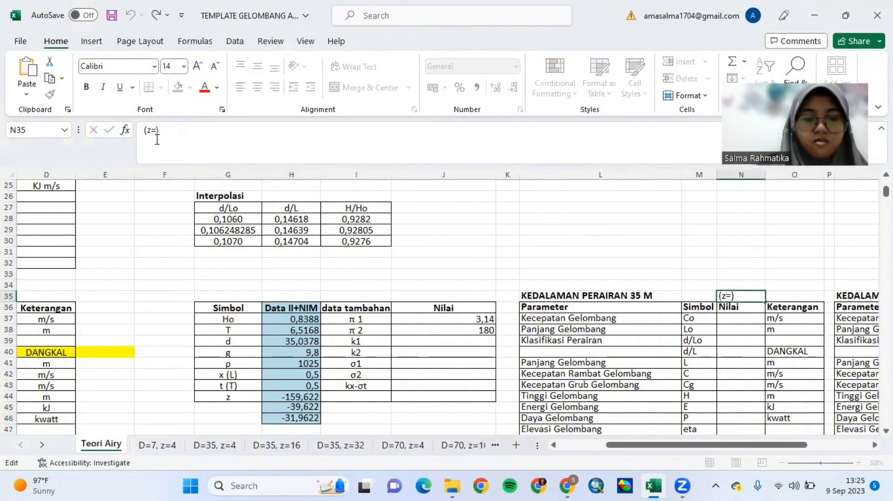
pyautogui.hotkey('ctrl', 'v')
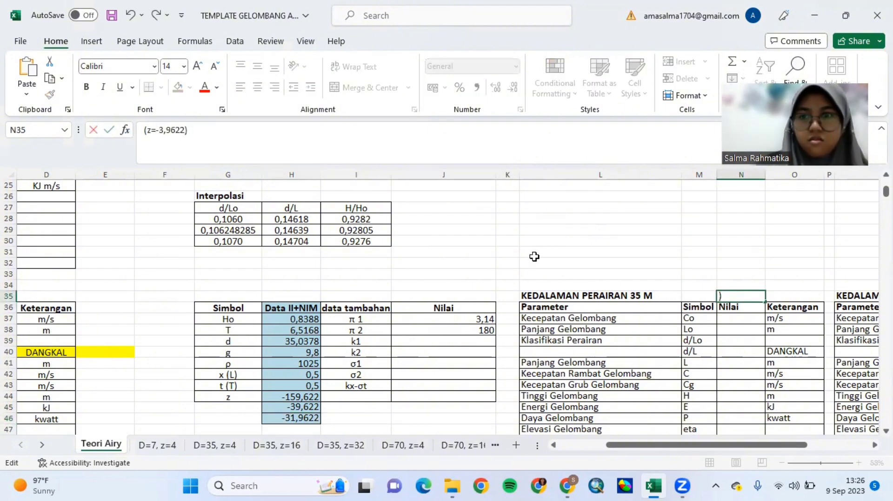
# Set the third z value in the 35 m Data II+NIM column (H46) to -319,622.
pyautogui.click(311, 417)
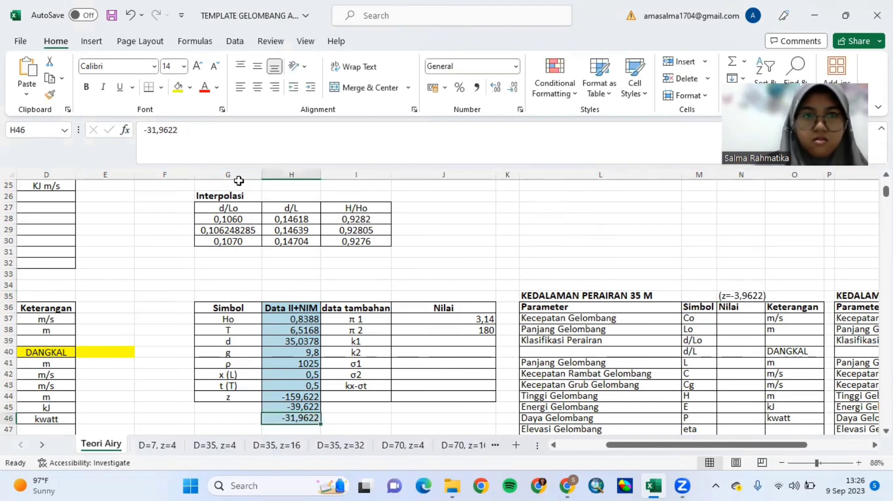
pyautogui.moveTo(210, 149); pyautogui.dragTo(144, 138)
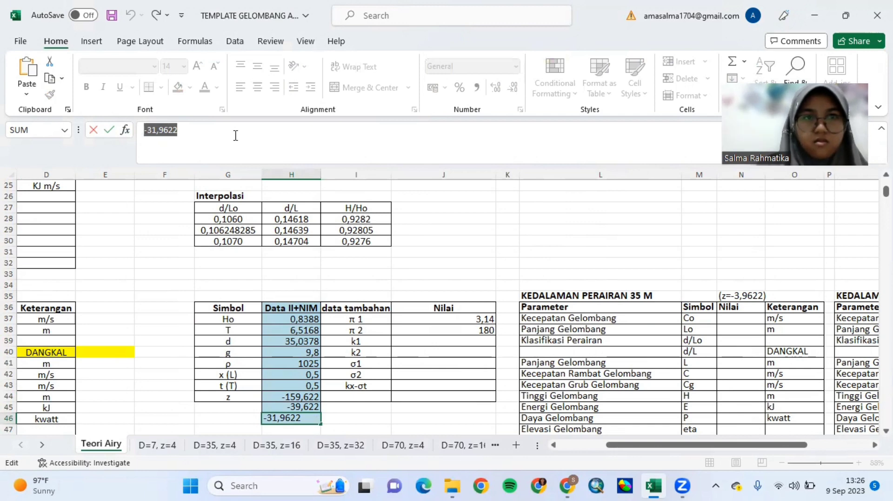
pyautogui.write('-319,622')
pyautogui.press('Return')
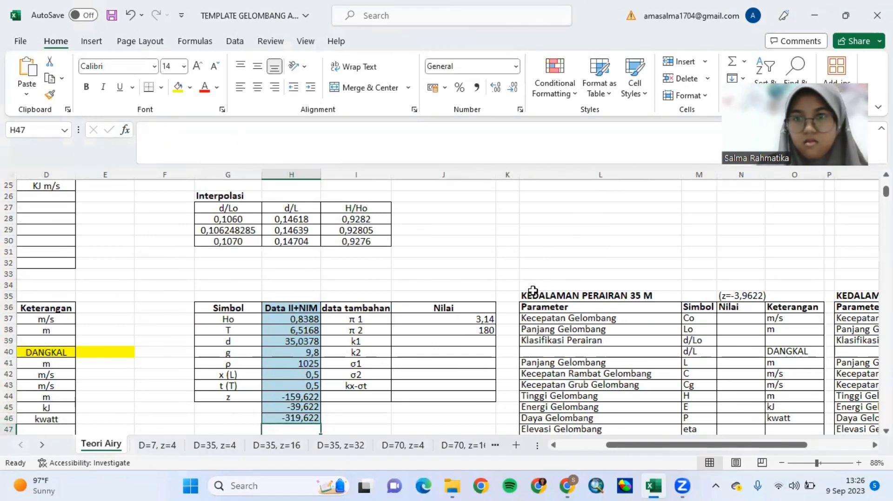
# Complete the z label in S35, above the third 35 m depth table, as (z=-31,9622).
pyautogui.hscroll(4, 636, 357)
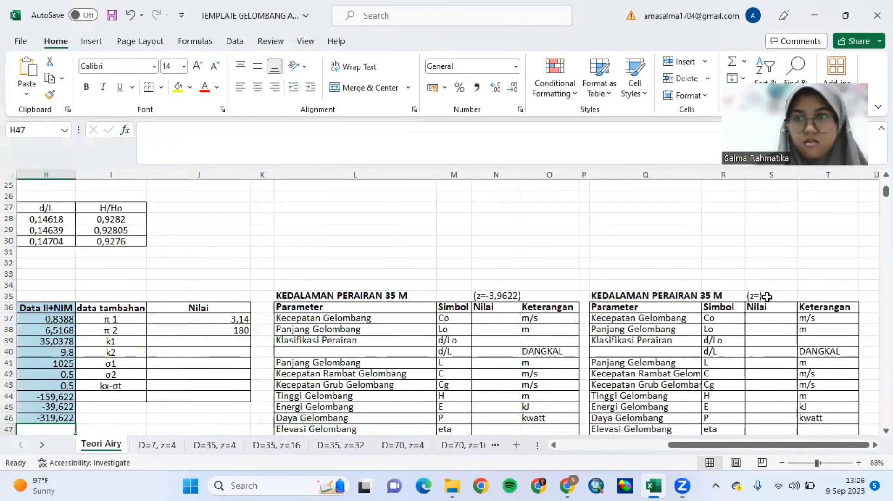
pyautogui.click(766, 296)
pyautogui.click(154, 131)
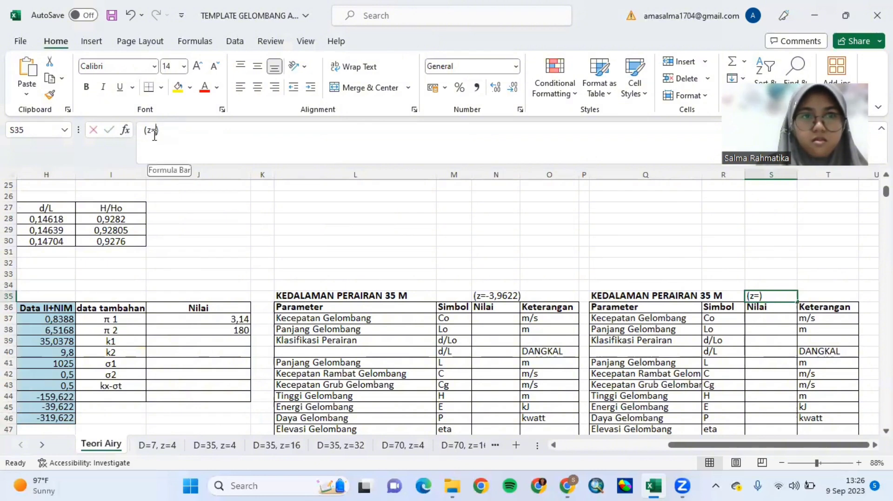
pyautogui.click(154, 131)
pyautogui.write('-31,9622')
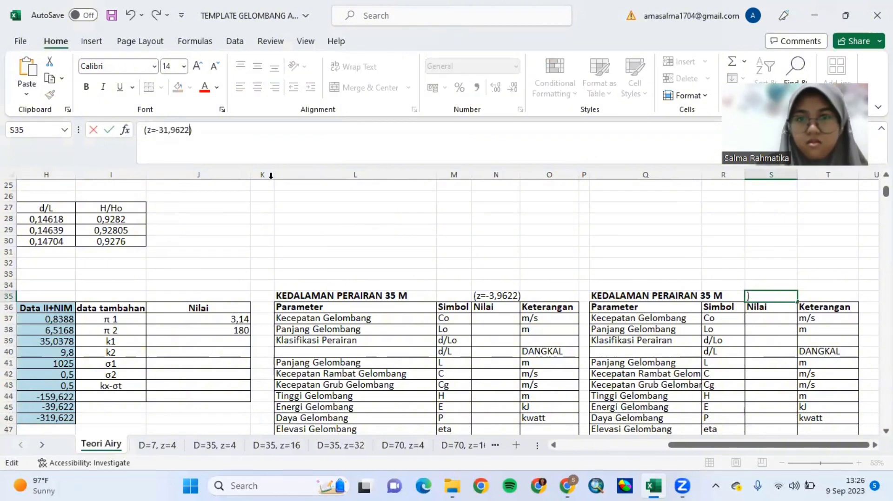
pyautogui.click(296, 244)
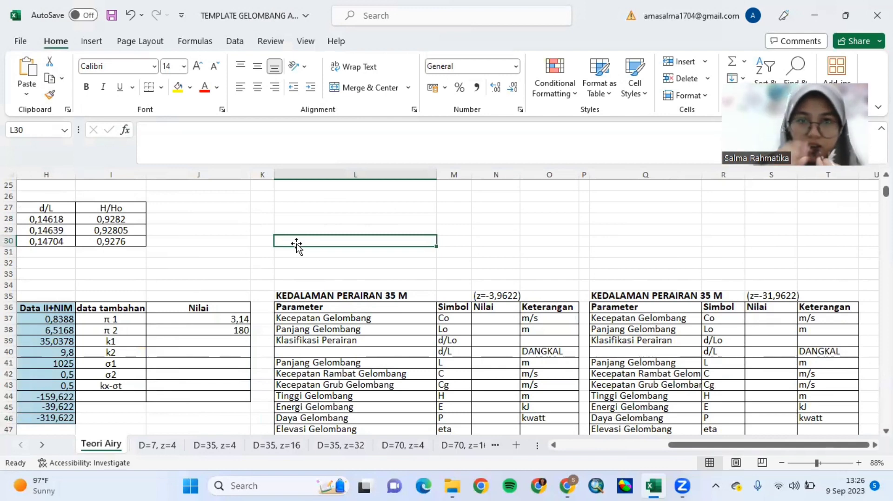
pyautogui.hscroll(-4, 297, 243)
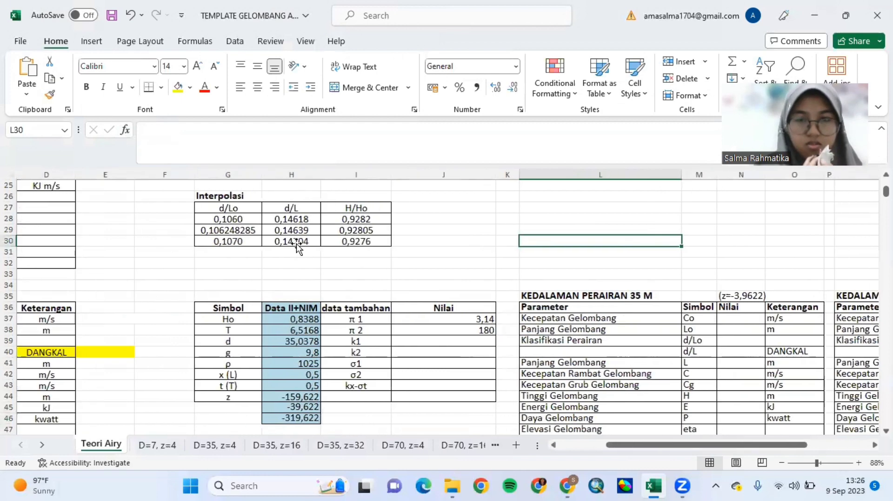
pyautogui.hscroll(-2, 297, 244)
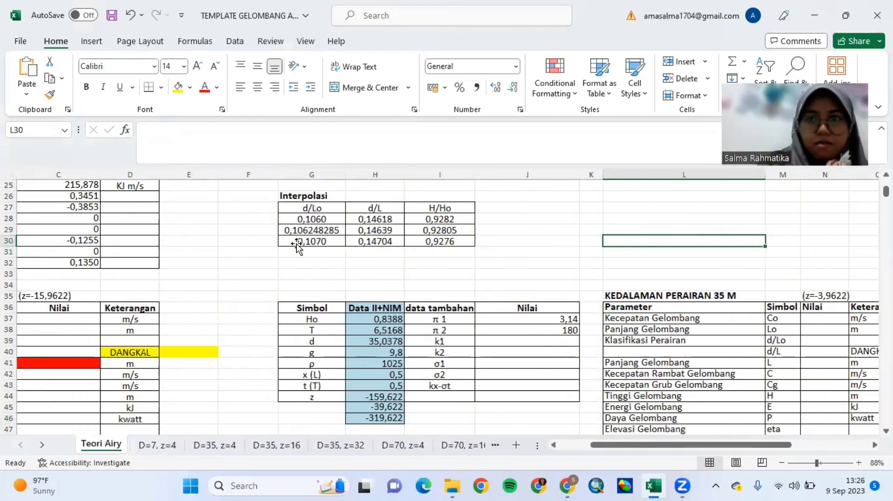
pyautogui.hscroll(-1, 415, 318)
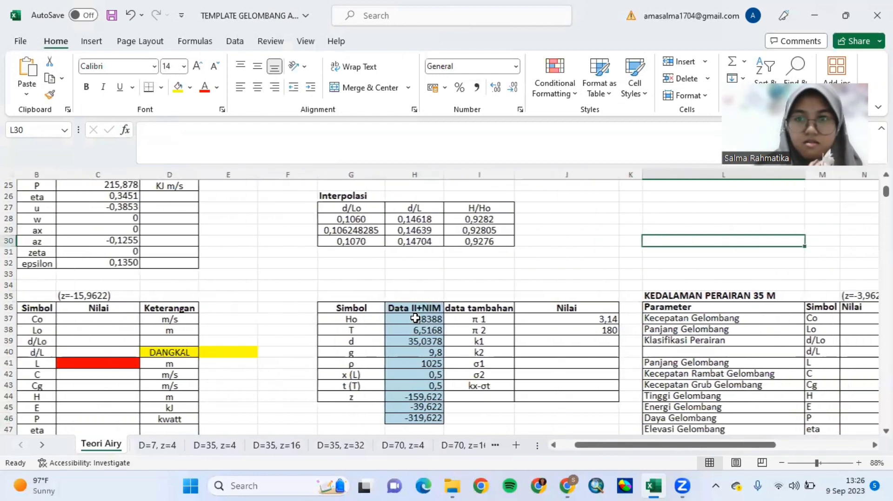
pyautogui.hscroll(-2, 415, 318)
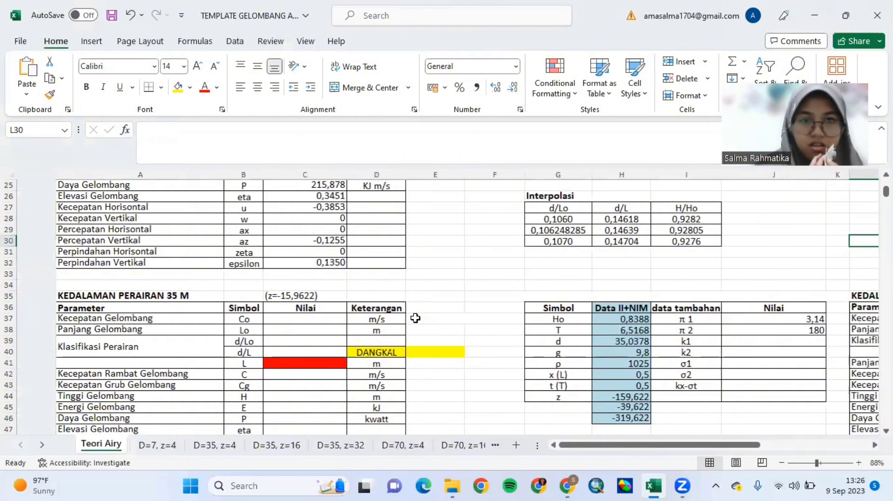
pyautogui.scroll(6, 415, 318)
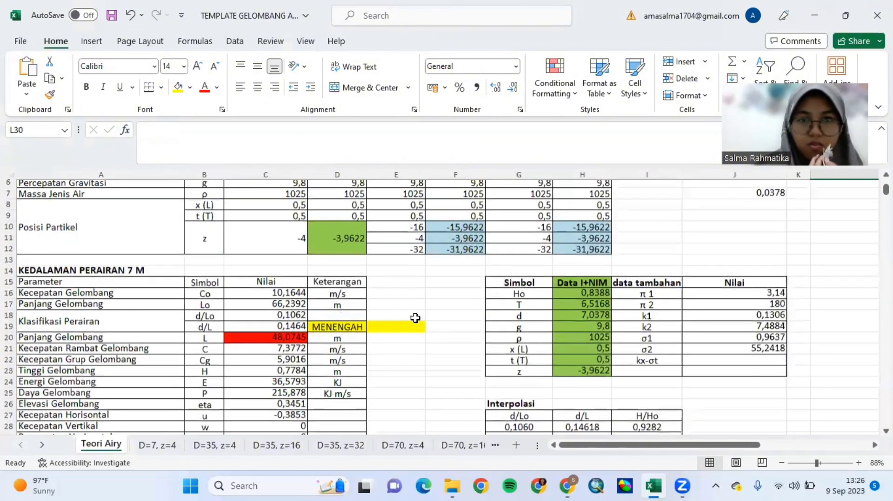
pyautogui.scroll(-3, 415, 318)
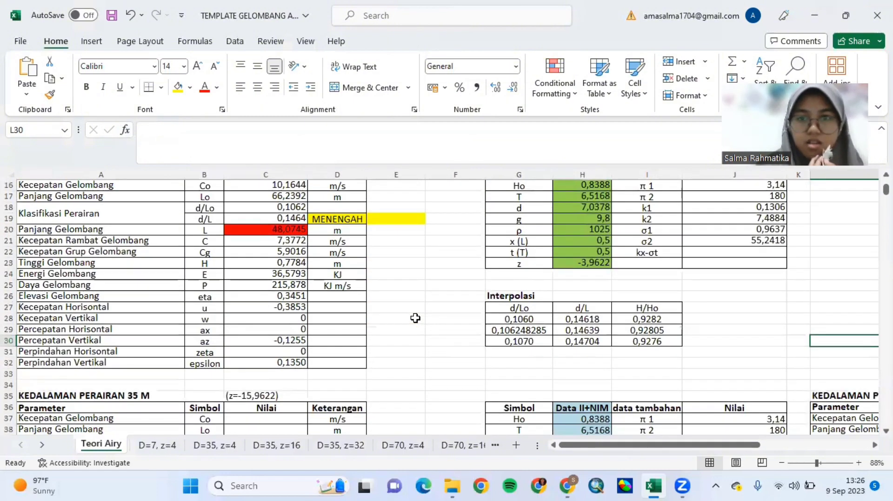
# Open the 35 m Co value cell (C37) for entry, check the Kecepatan Gelombang formula in the Chrome module document, and return to Excel.
pyautogui.scroll(-5, 415, 318)
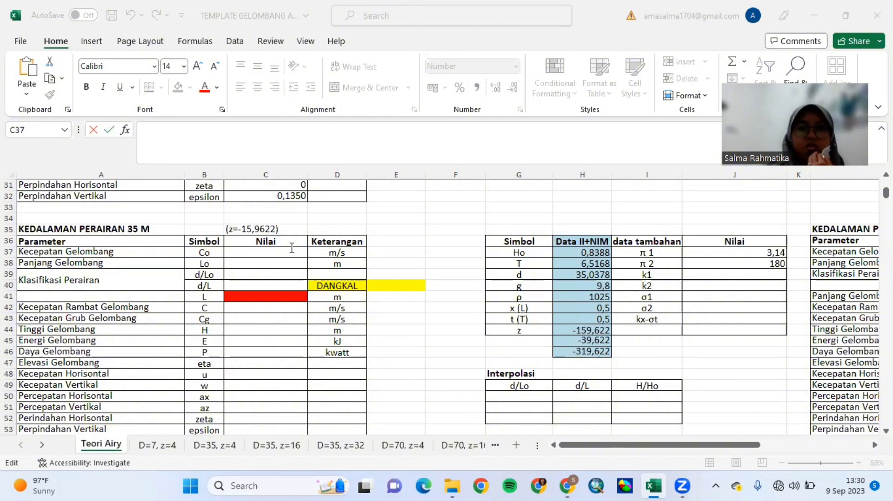
pyautogui.click(235, 141)
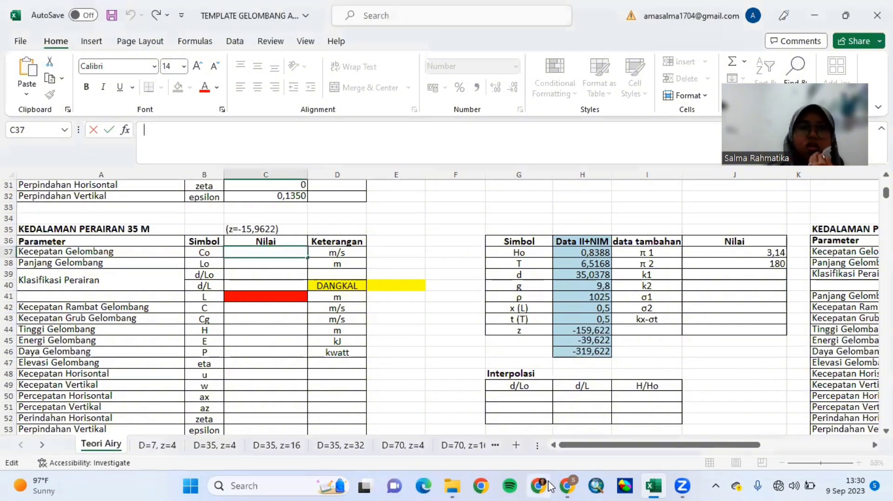
pyautogui.click(561, 487)
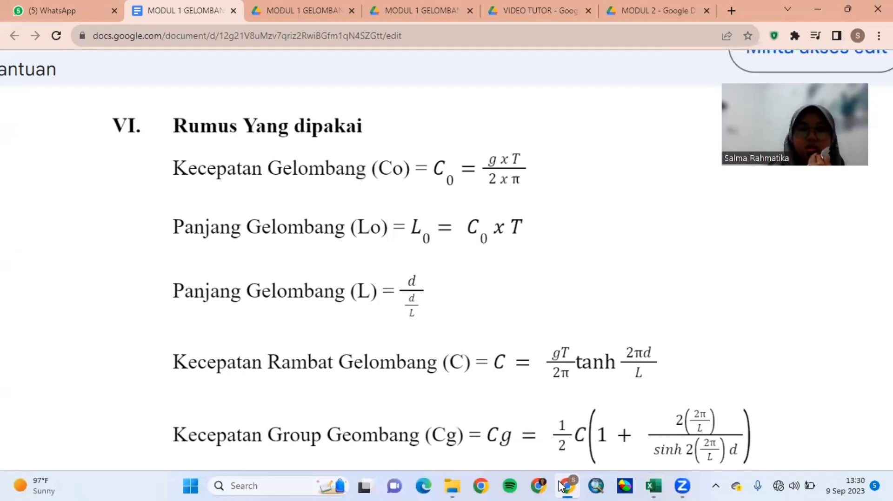
pyautogui.hotkey('alt', 'Tab')
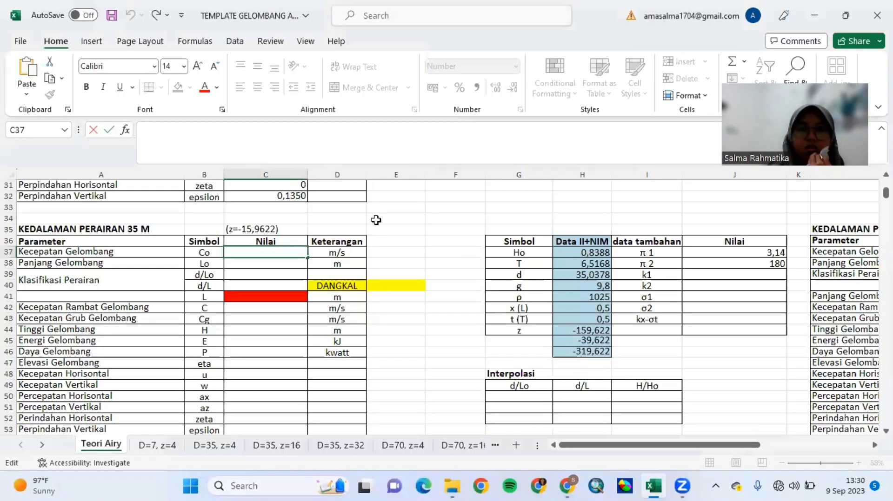
# Enter the 35 m wave speed Co in C37 as =(H40*H38)/(2*PI()).
pyautogui.write('=')
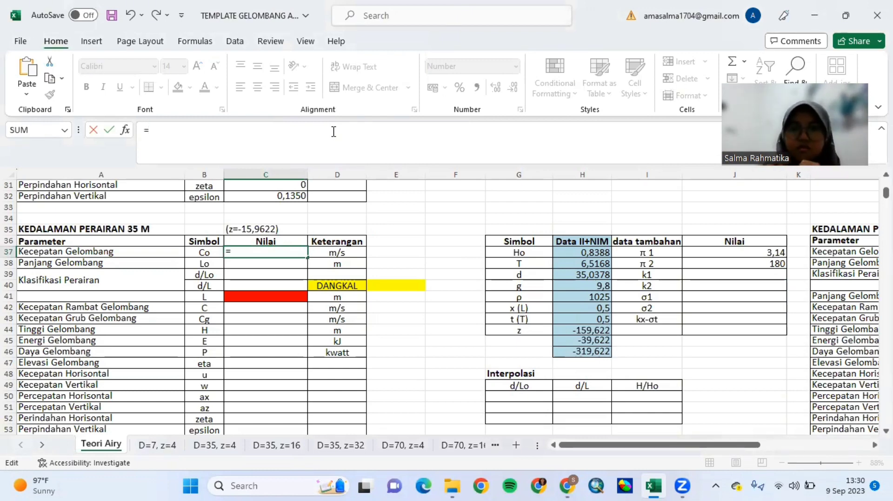
pyautogui.write('(')
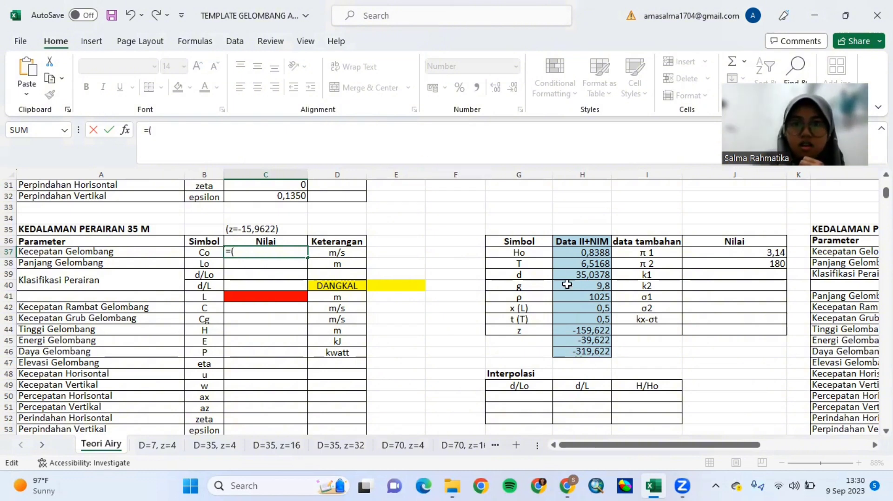
pyautogui.click(566, 285)
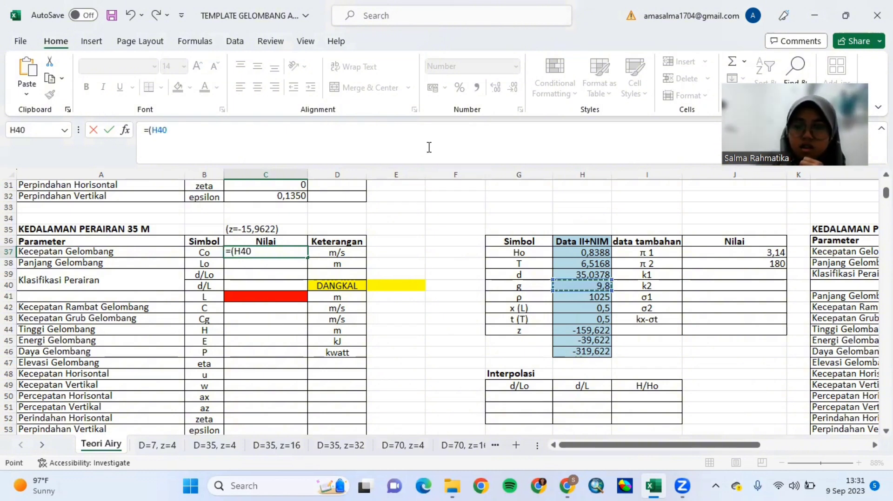
pyautogui.write('*')
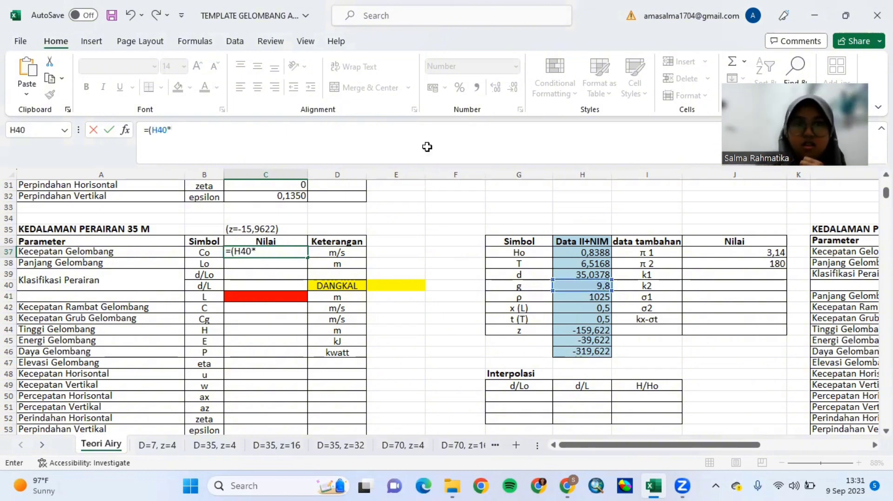
pyautogui.click(598, 264)
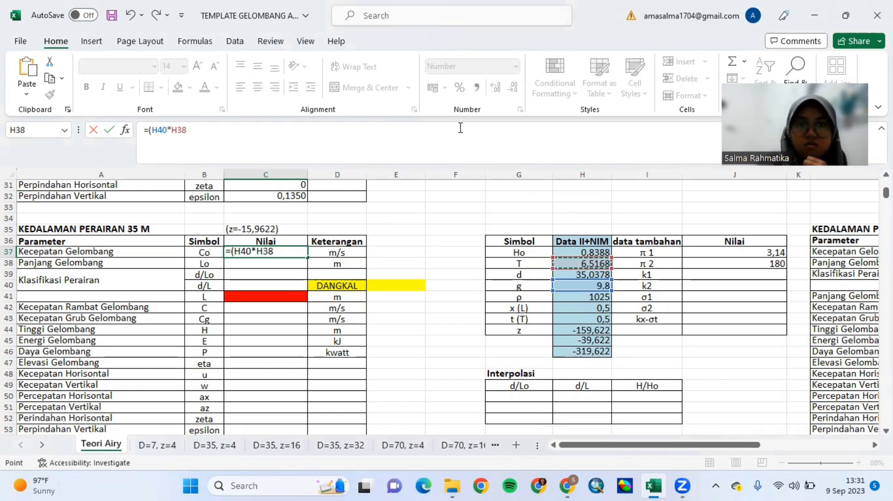
pyautogui.write(')')
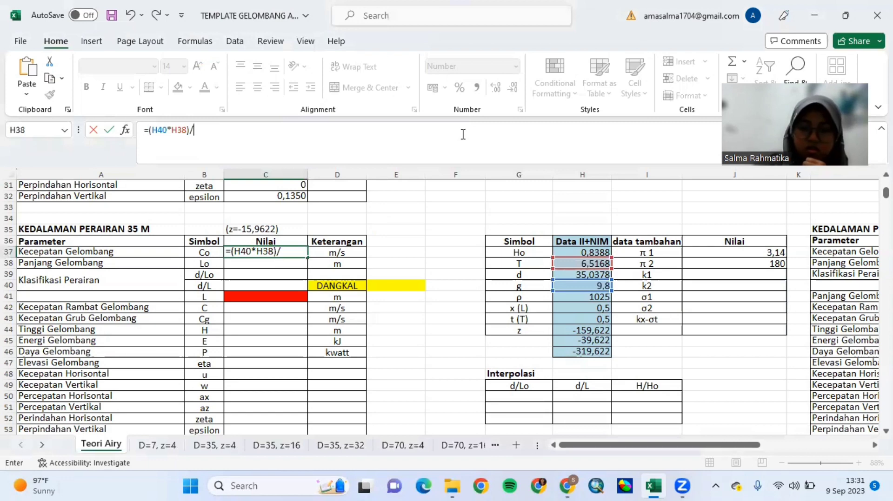
pyautogui.write('/(2')
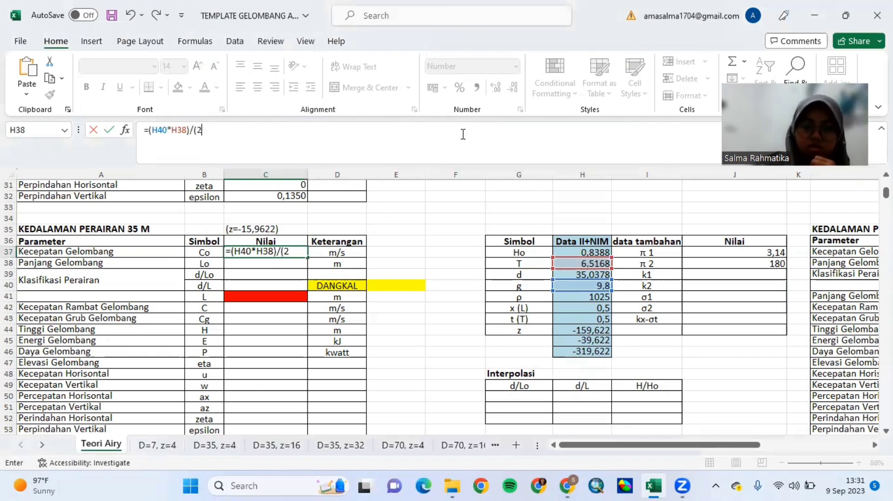
pyautogui.write('*pi')
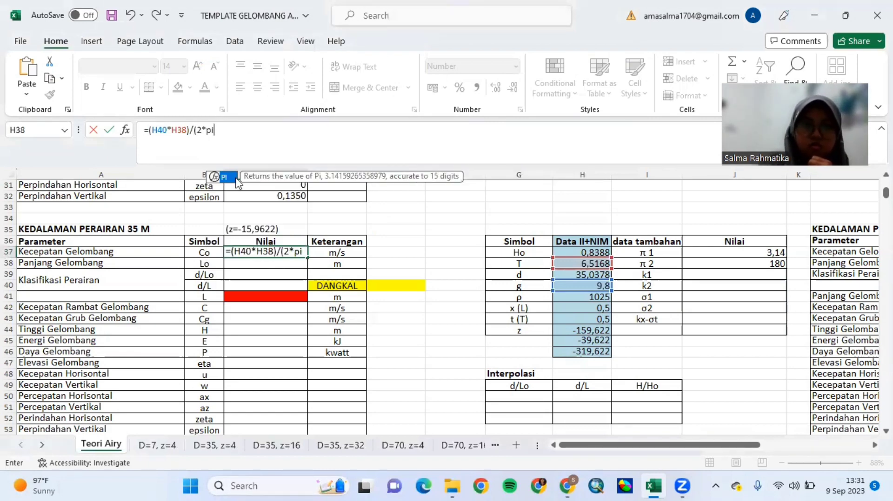
pyautogui.press('Tab')
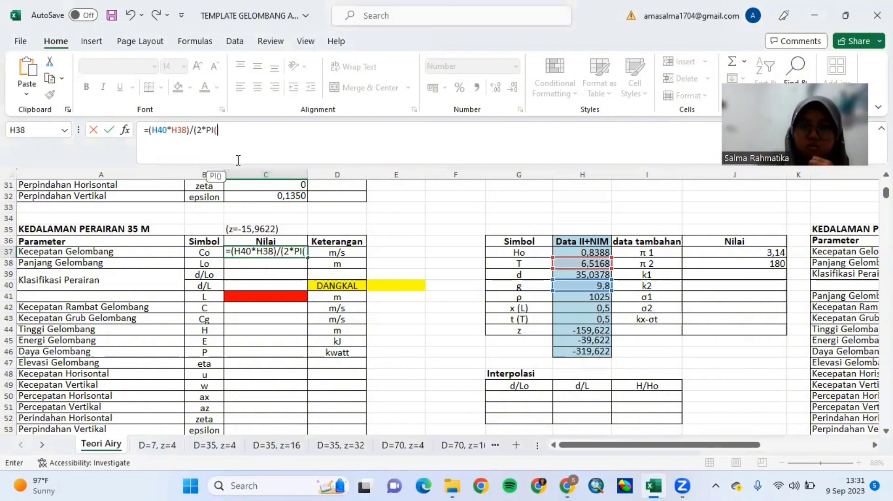
pyautogui.write('))')
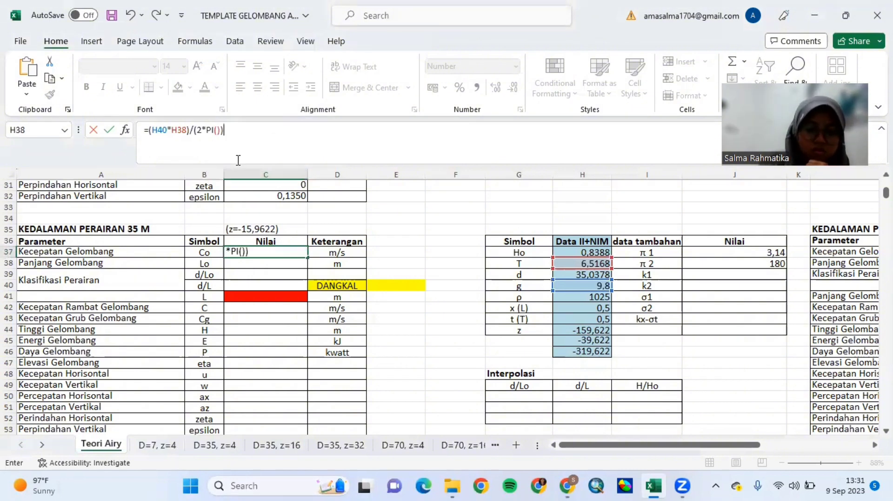
pyautogui.press('Return')
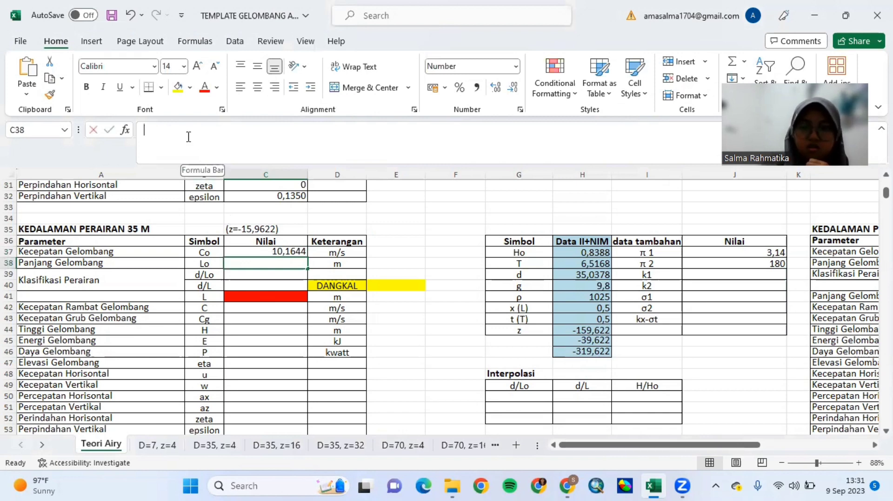
# Check the Lo formula in the Chrome module document, and enter the 35 m deep-water wavelength Lo in C38 as =C37*H38.
pyautogui.write('=')
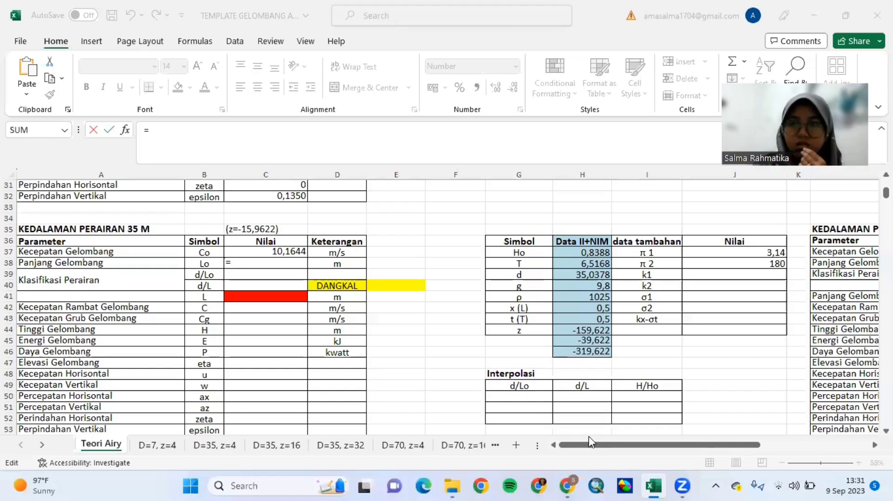
pyautogui.click(571, 485)
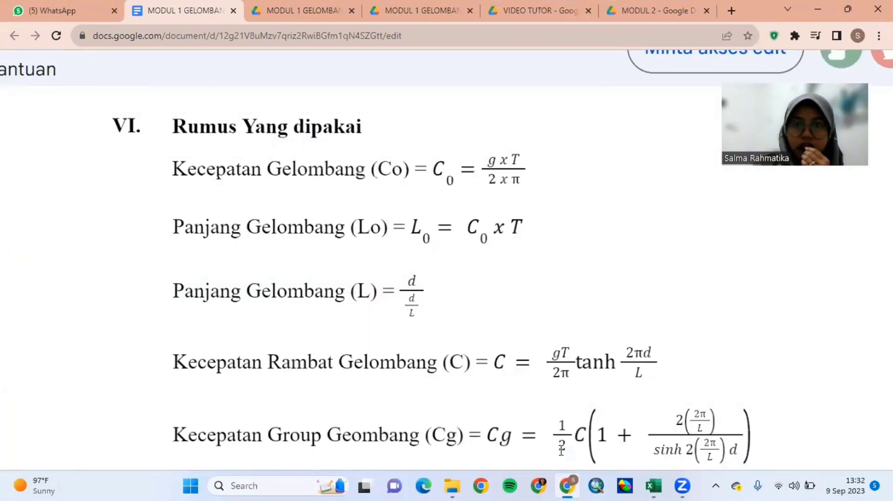
pyautogui.click(570, 486)
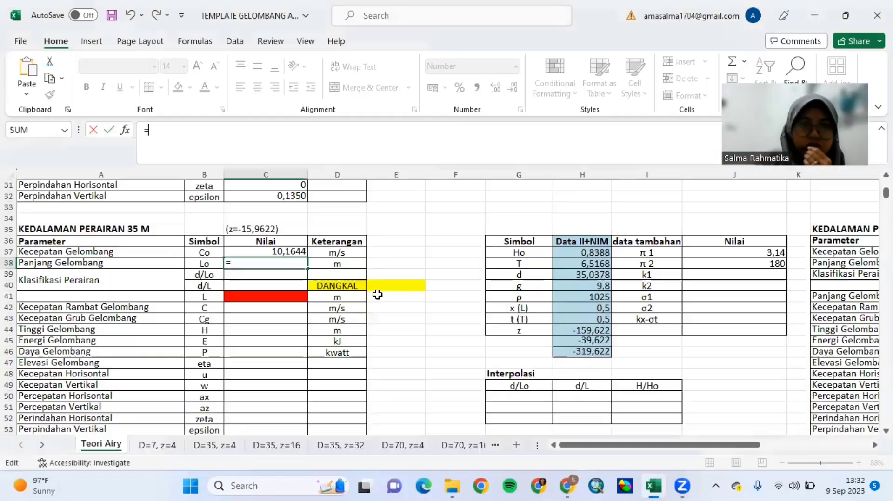
pyautogui.click(268, 251)
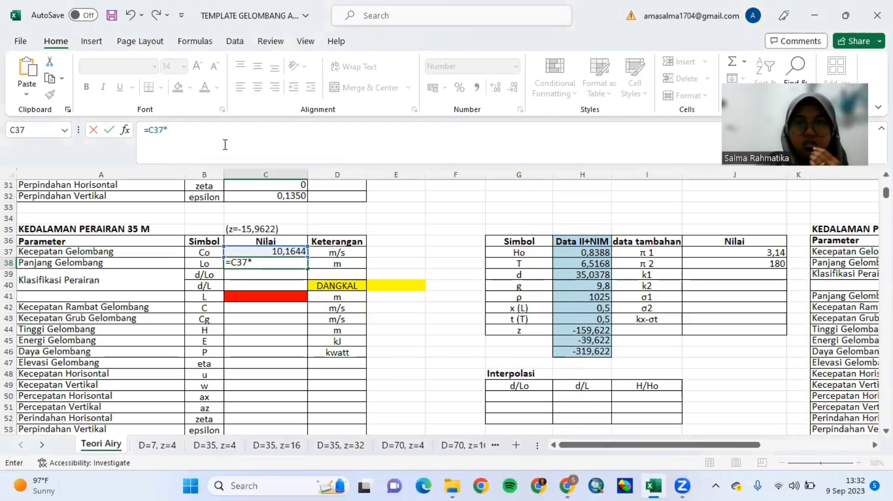
pyautogui.click(581, 263)
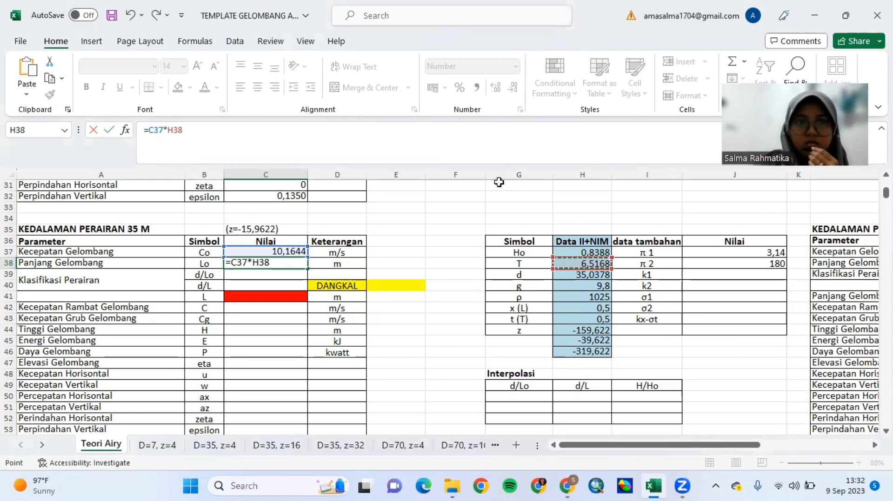
pyautogui.press('Return')
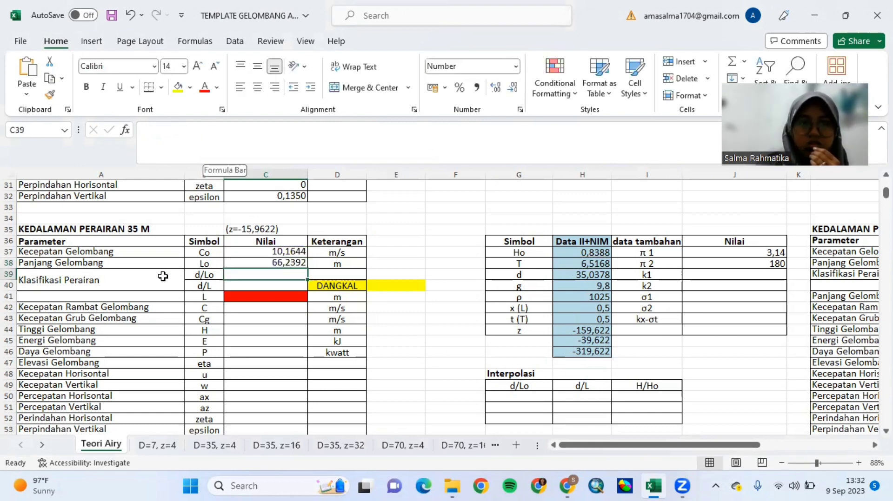
# Enter the 35 m d/Lo ratio in C39 as =H39/C38.
pyautogui.click(218, 149)
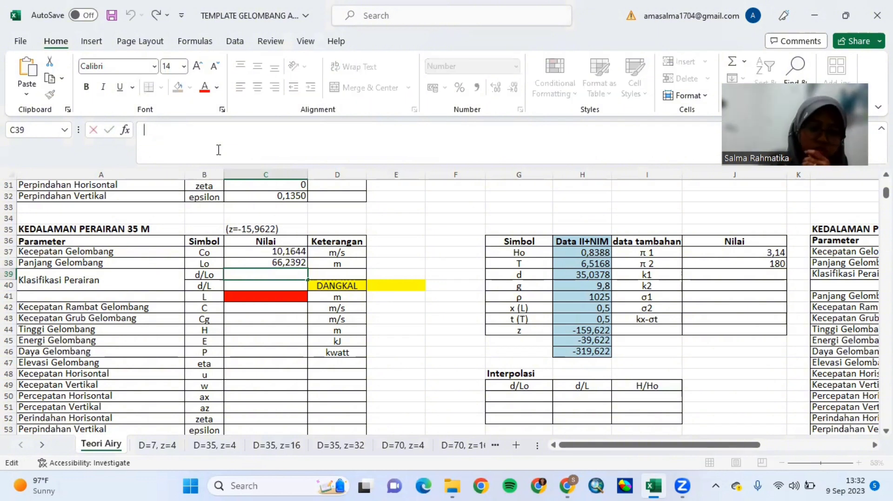
pyautogui.write('+')
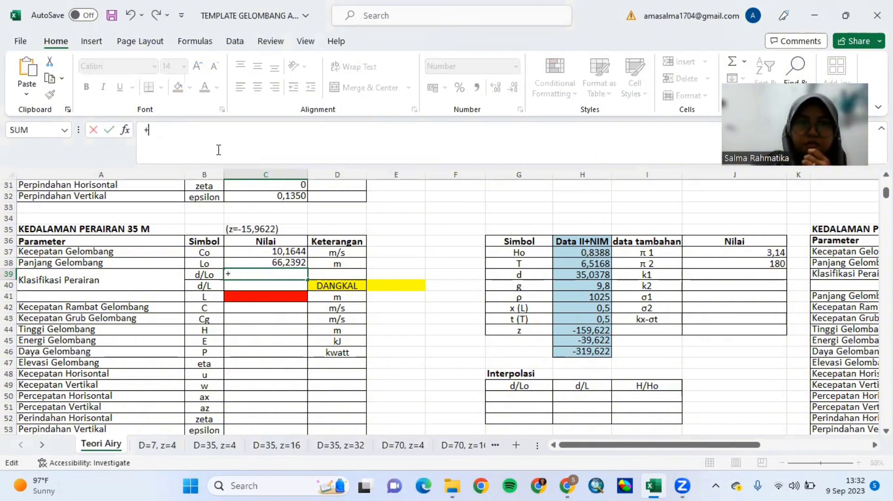
pyautogui.press('BackSpace')
pyautogui.write('=')
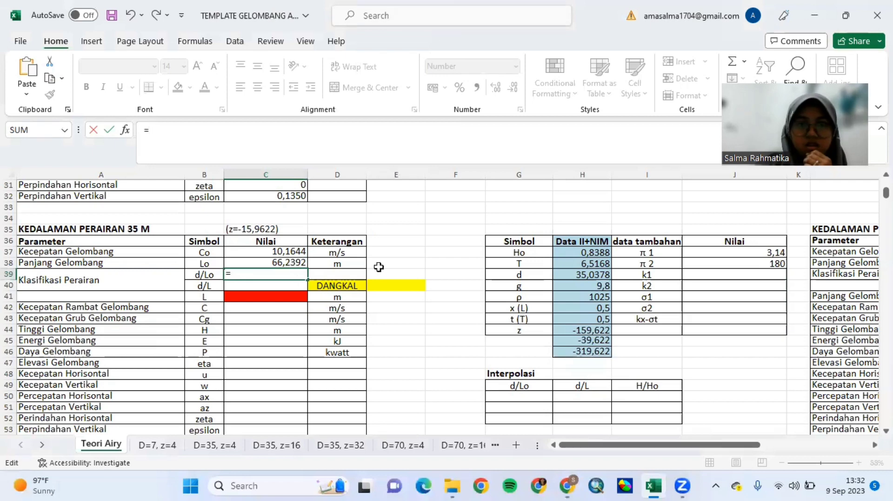
pyautogui.click(568, 276)
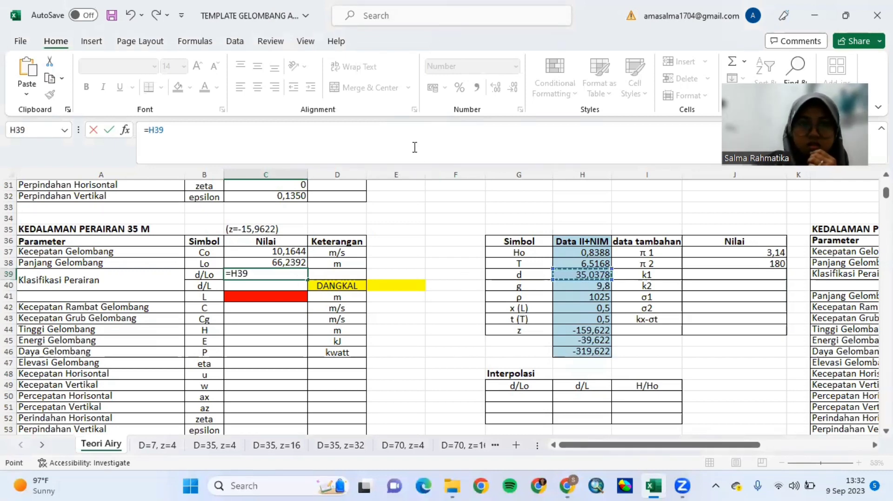
pyautogui.write('/')
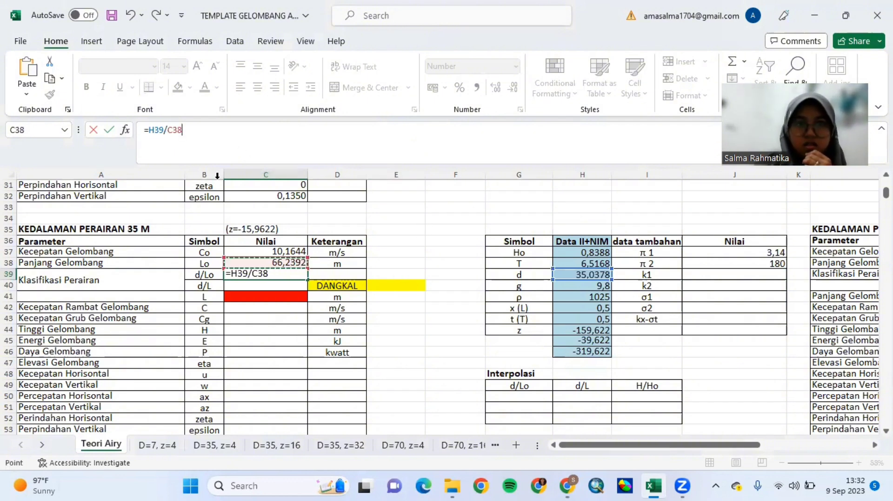
pyautogui.press('Return')
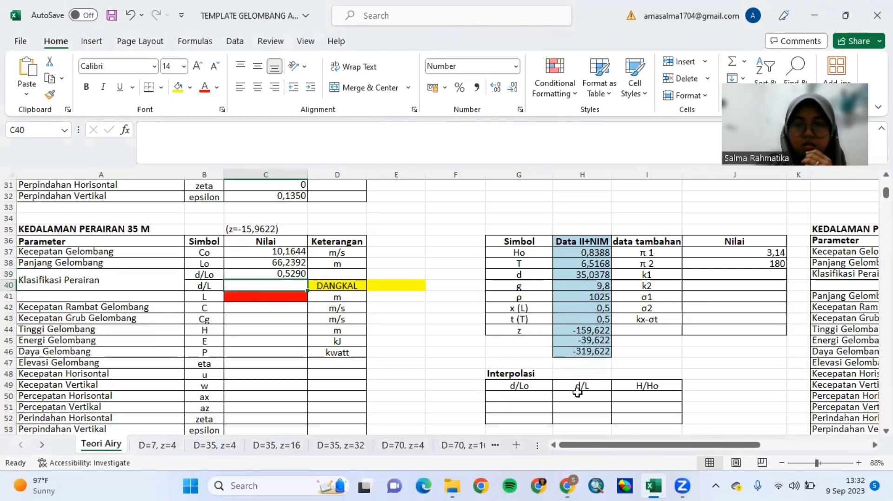
# Review the 7 m interpolation table, look up the d/L entry for d/Lo 0.5290 in Tabel L-1 in Chrome, and return to Excel.
pyautogui.scroll(8, 508, 229)
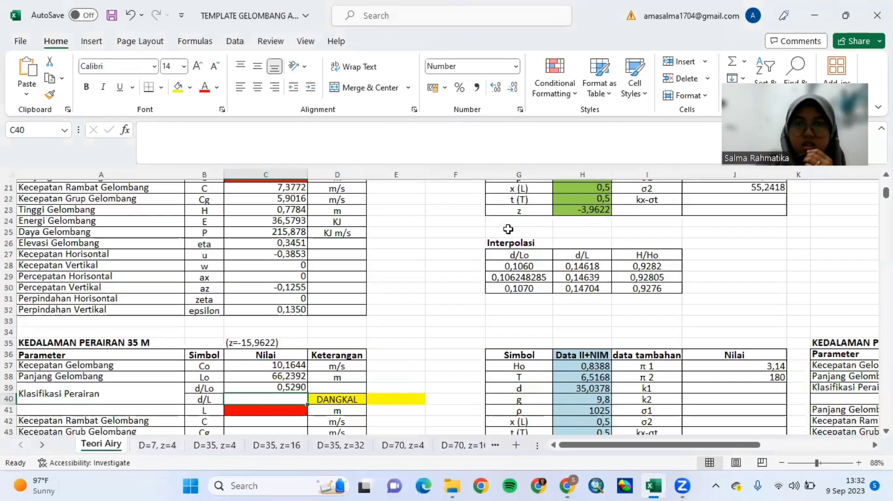
pyautogui.scroll(-9, 507, 229)
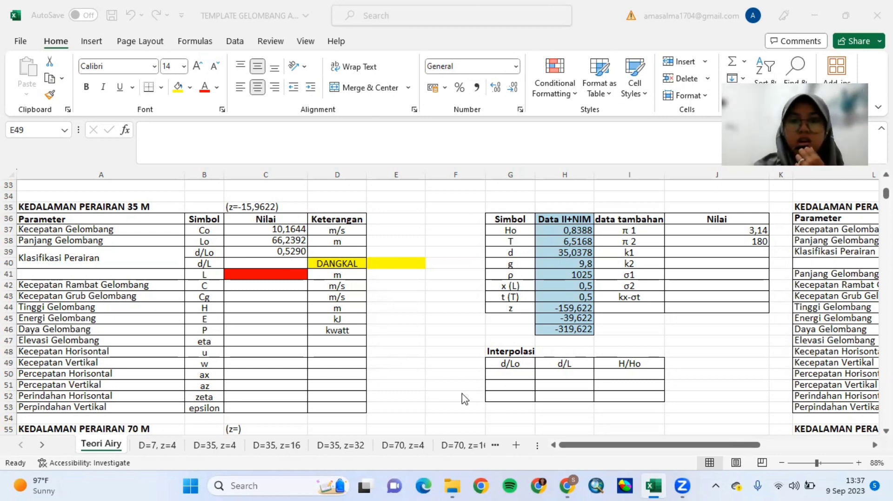
pyautogui.click(568, 484)
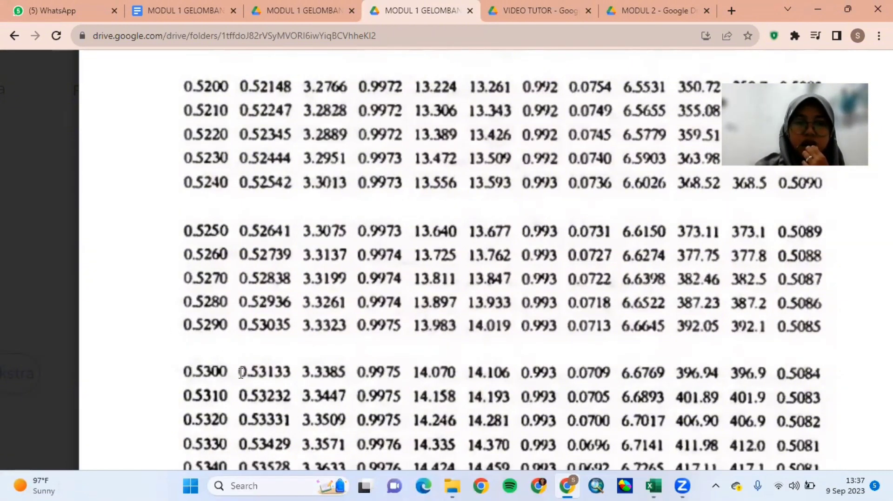
pyautogui.scroll(4, 261, 308)
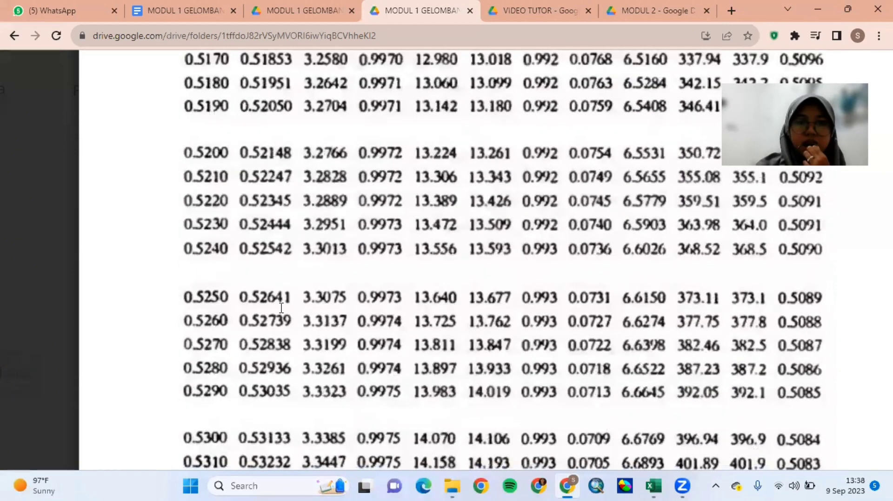
pyautogui.scroll(5, 281, 308)
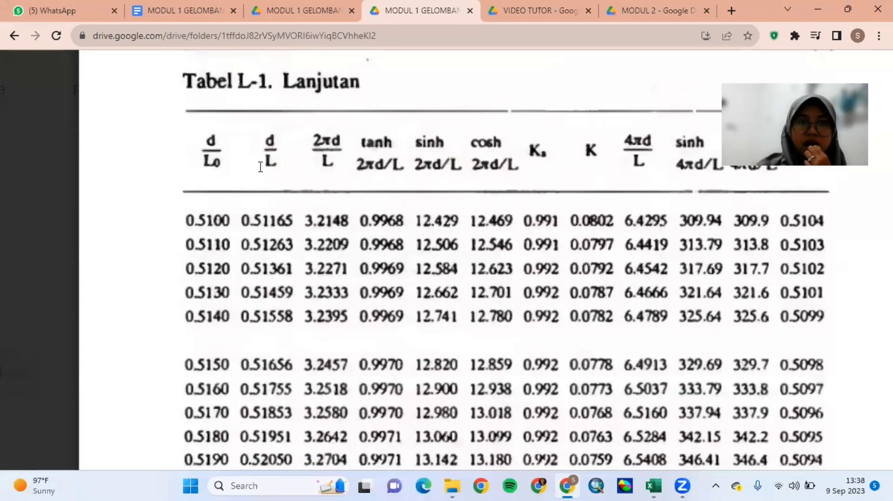
pyautogui.scroll(-6, 284, 222)
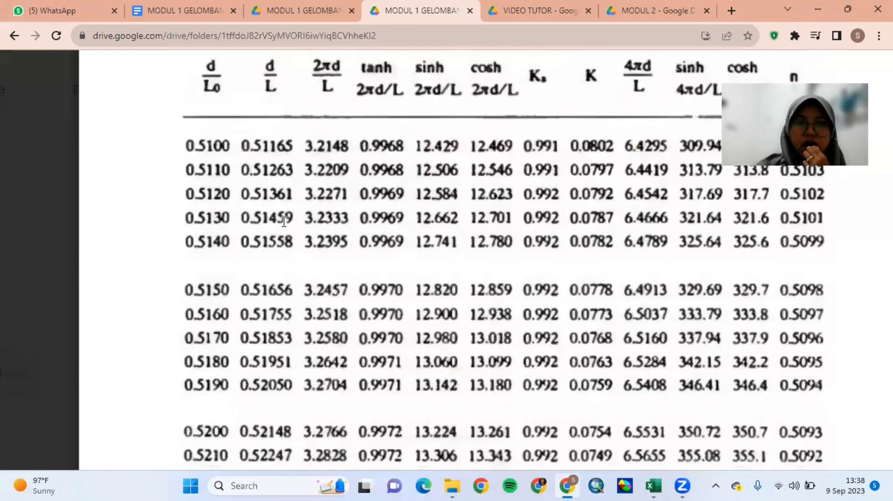
pyautogui.scroll(-2, 284, 222)
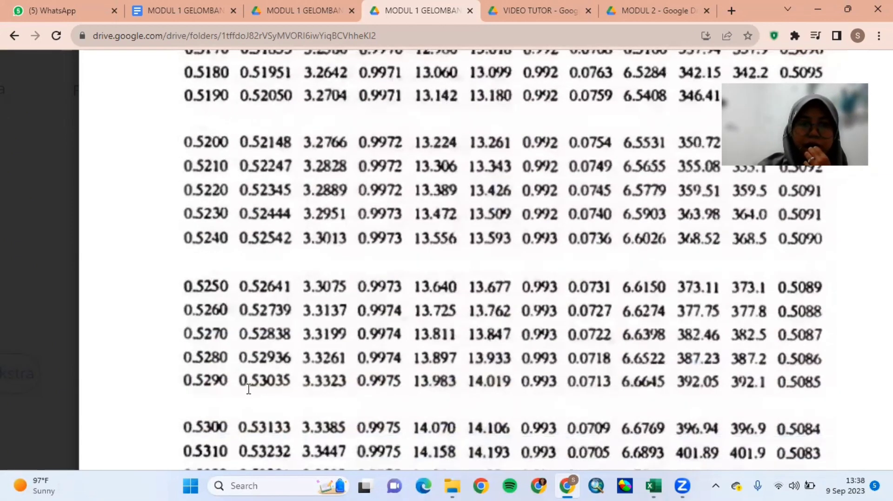
pyautogui.click(568, 486)
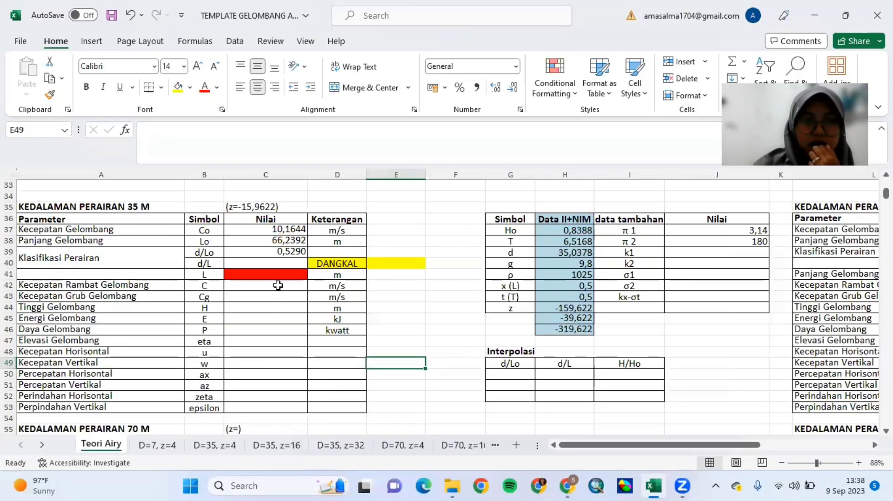
# Recheck the wave table in Chrome and enter the 35 m d/L value 0,53035 in C40.
pyautogui.click(267, 264)
pyautogui.click(225, 145)
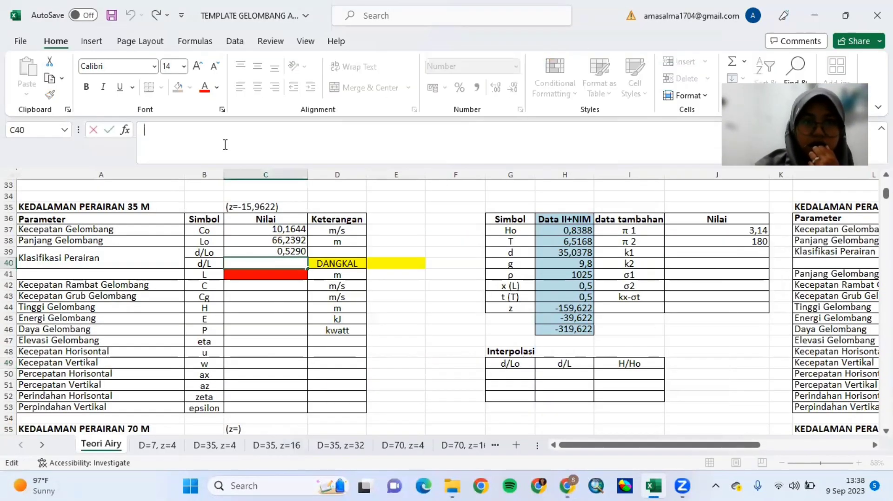
pyautogui.write('0,')
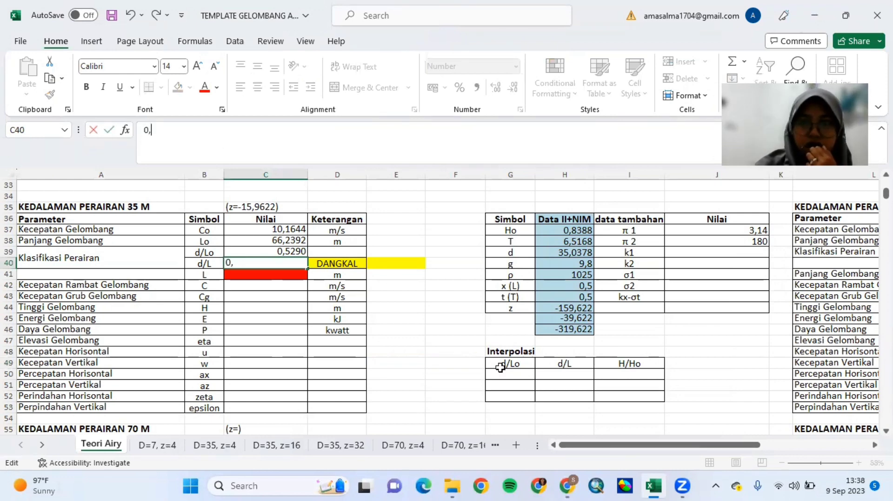
pyautogui.click(567, 486)
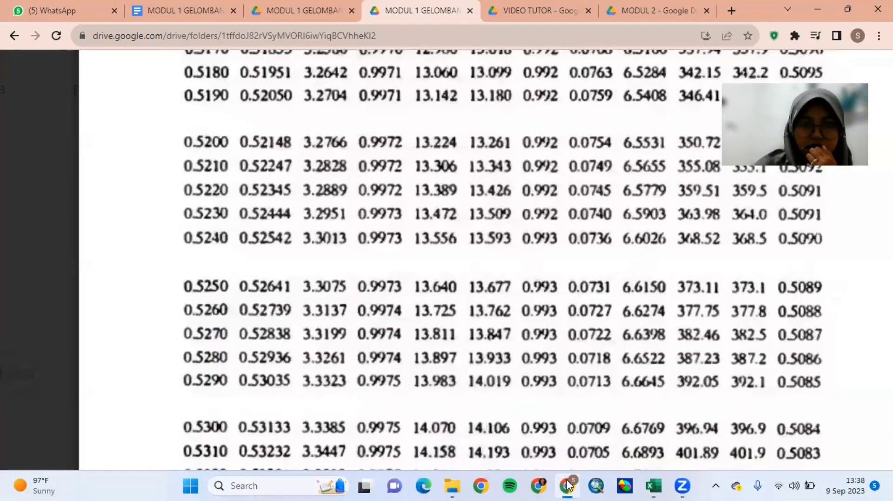
pyautogui.click(567, 486)
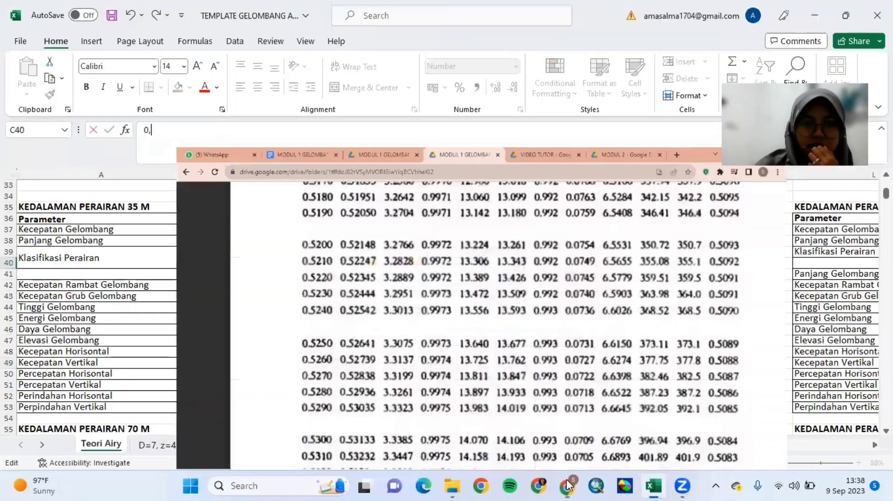
pyautogui.write(',')
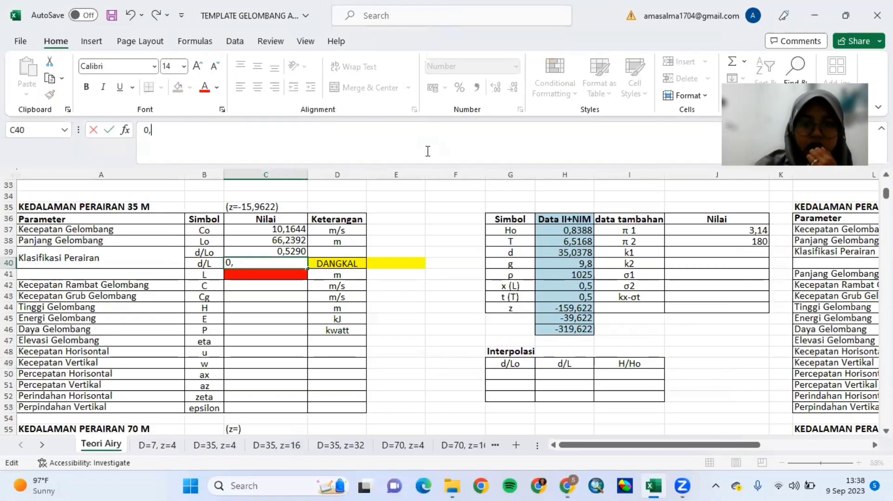
pyautogui.write('53035')
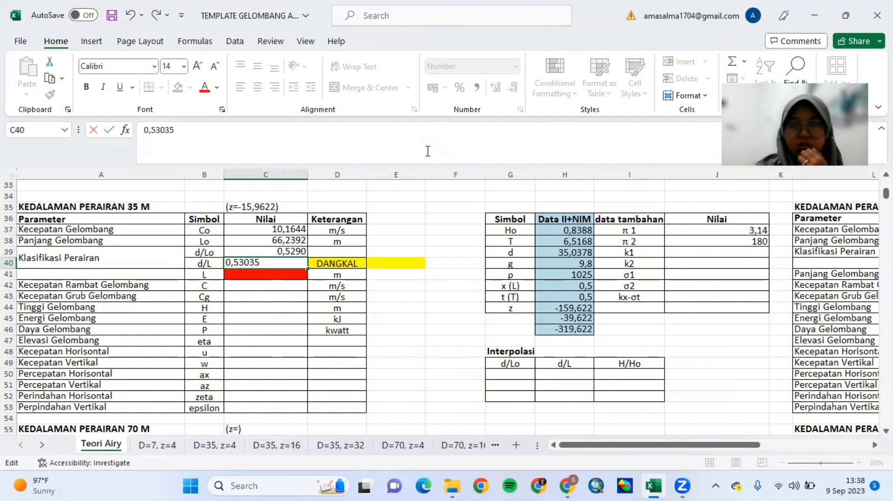
pyautogui.press('Return')
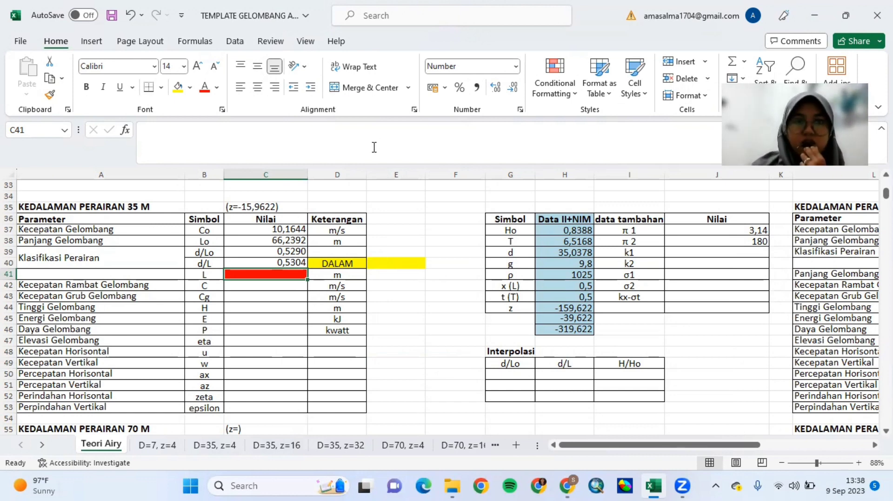
# Undo the d/L entry in C40 and the clearing of G51, and redo the clearing of G51.
pyautogui.click(247, 287)
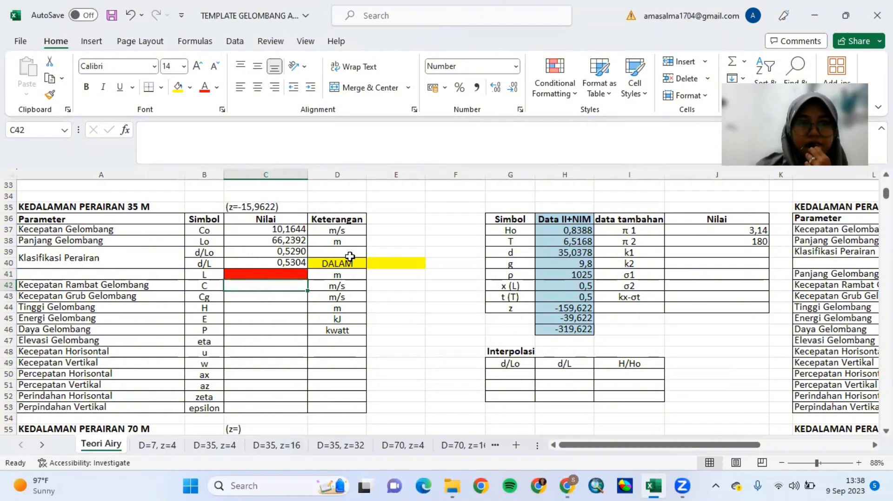
pyautogui.click(267, 273)
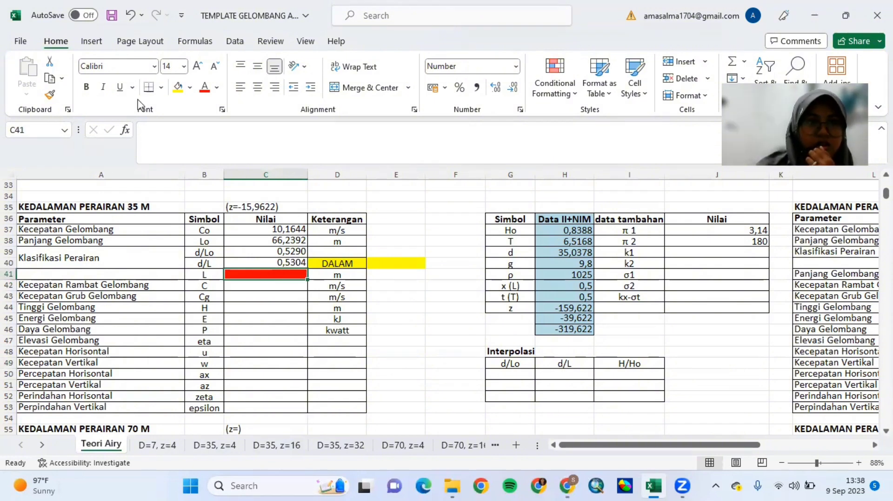
pyautogui.click(130, 23)
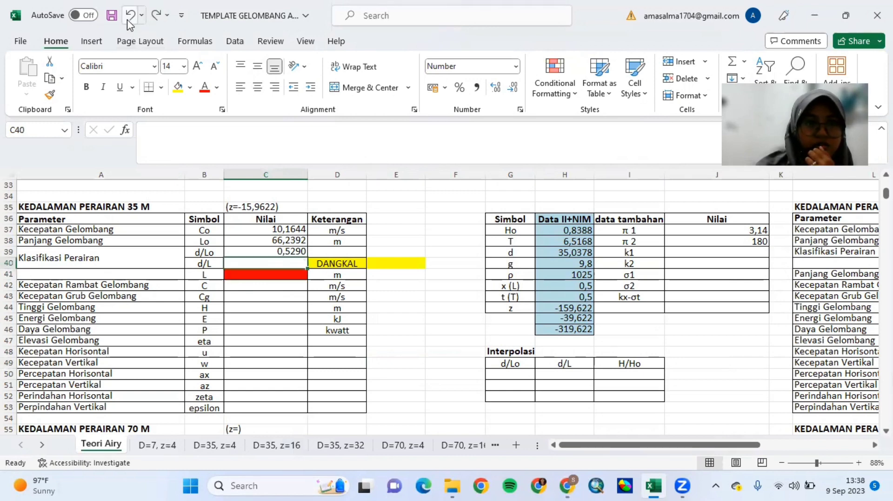
pyautogui.click(129, 22)
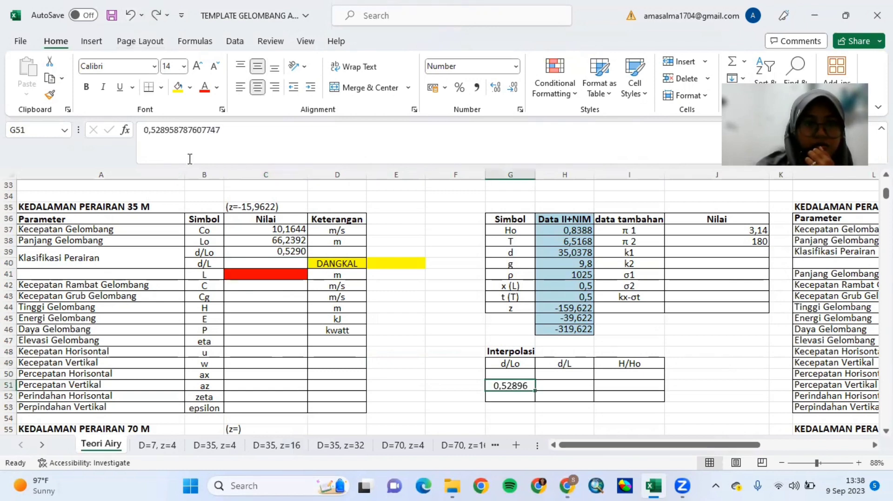
pyautogui.click(156, 23)
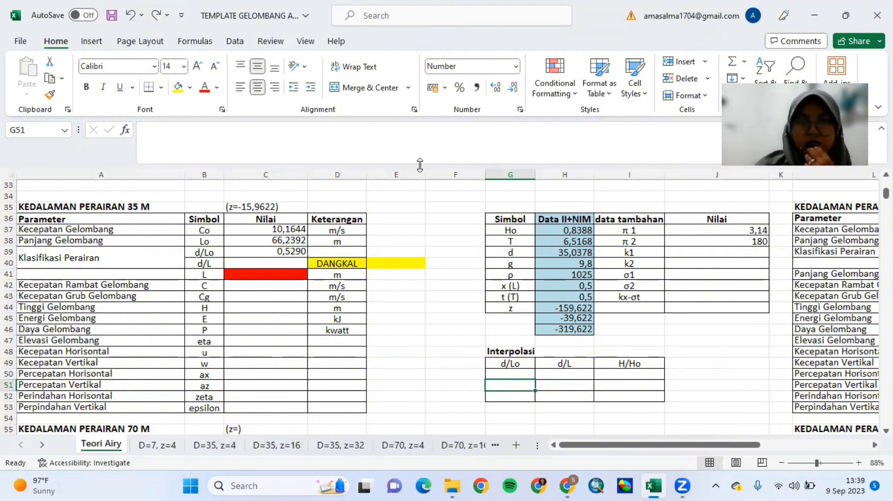
# Check the L formula in the Chrome module document, and enter the 35 m wavelength L in C41 as =H39/C40.
pyautogui.hotkey('alt', 'Tab')
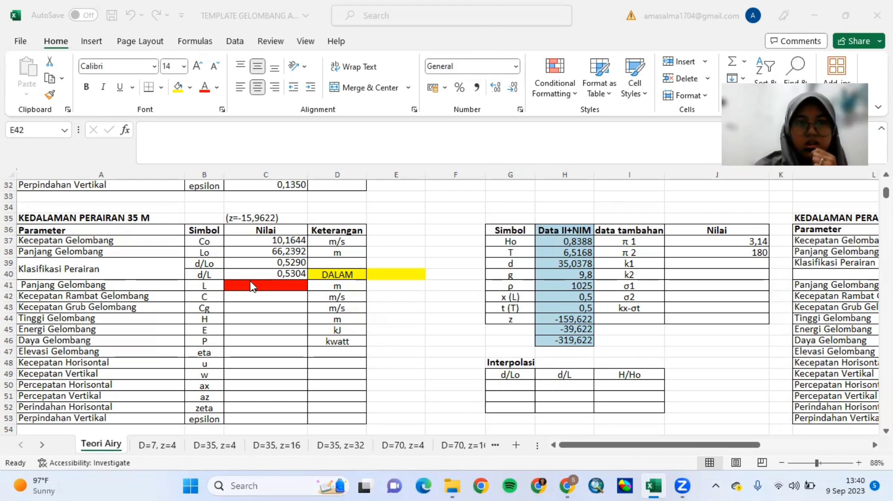
pyautogui.click(570, 487)
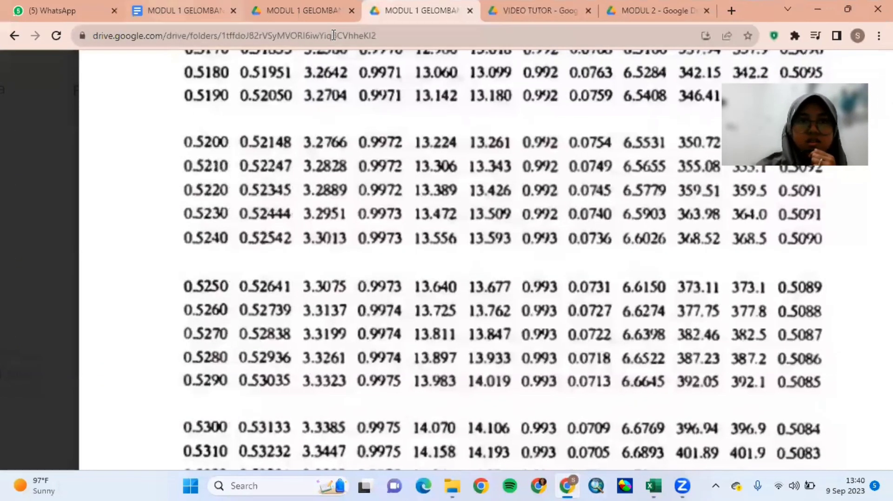
pyautogui.click(184, 10)
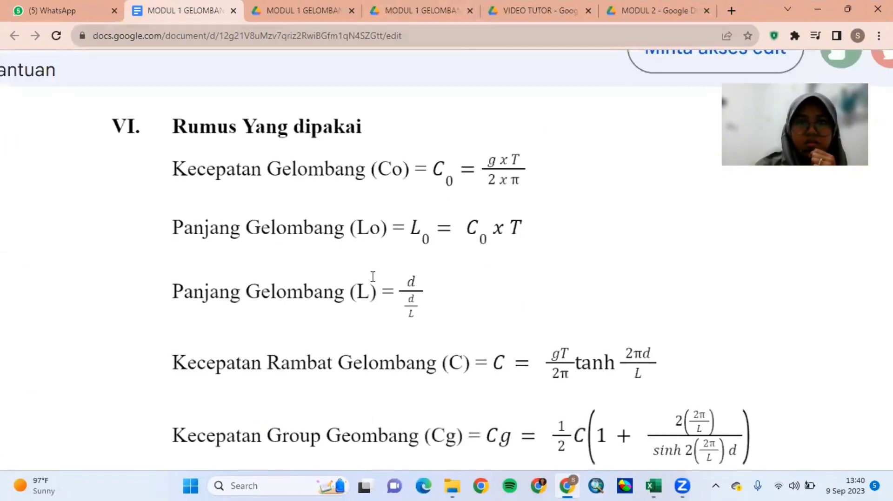
pyautogui.click(565, 486)
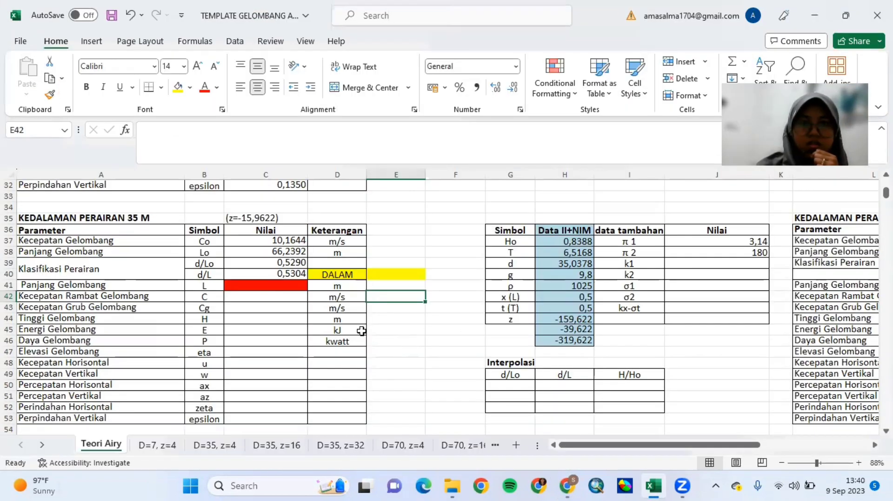
pyautogui.click(281, 285)
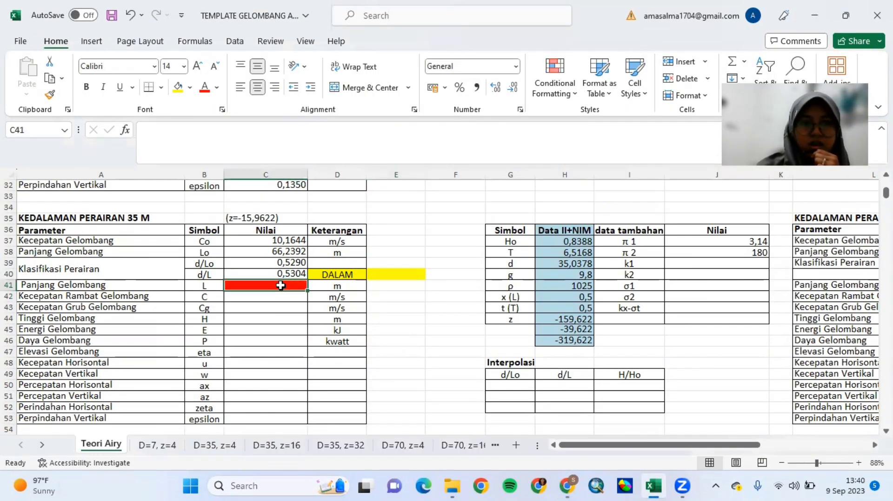
pyautogui.click(256, 135)
pyautogui.write('=')
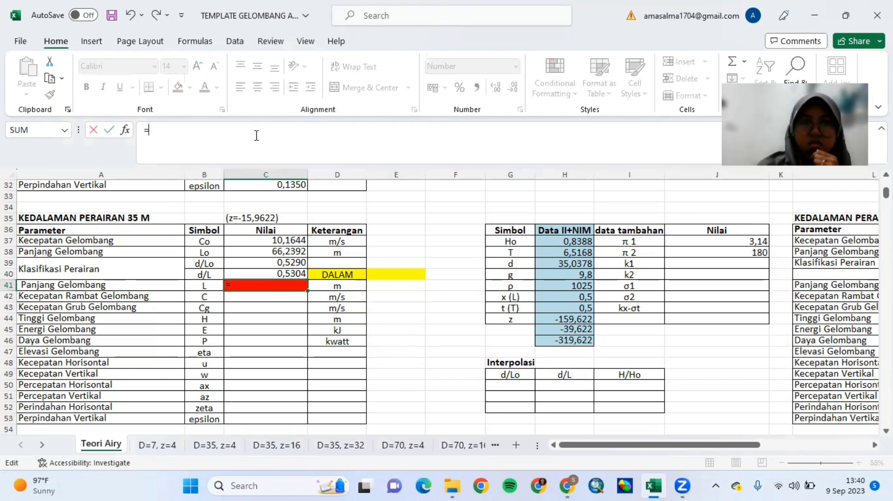
pyautogui.click(545, 265)
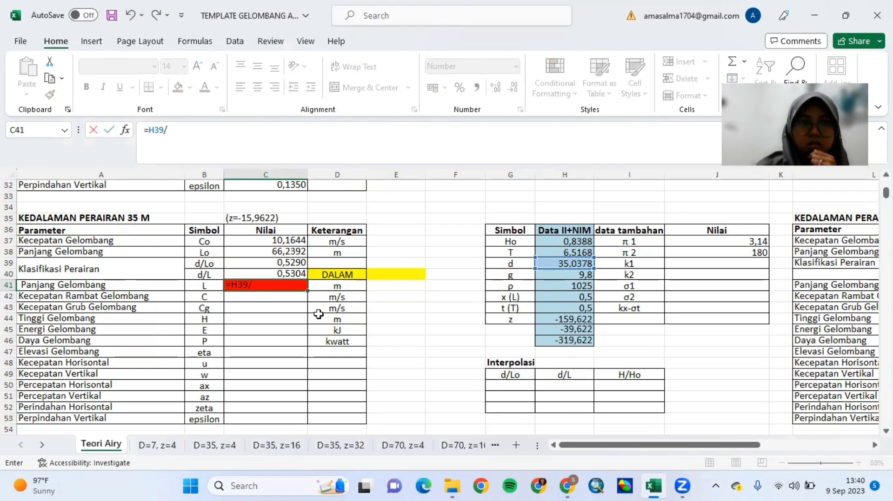
pyautogui.click(276, 272)
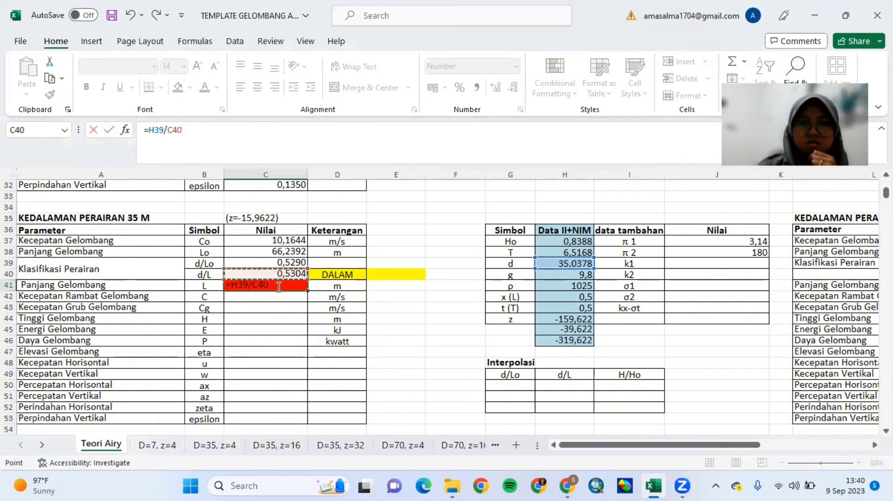
pyautogui.press('Return')
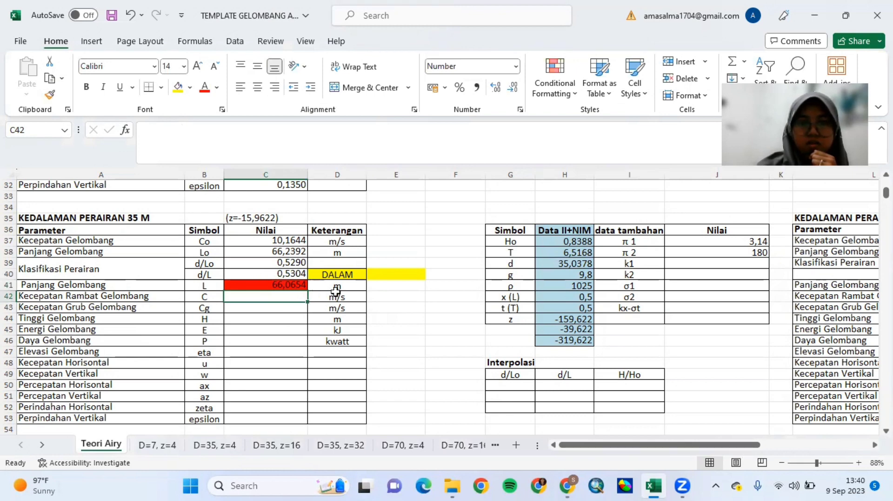
# Check the C formula in the Chrome module document, and enter the 35 m propagation speed in C42 as =SQRT(((H40*C41)/(2*PI()))*TANH((2*PI()*H39)/C41)).
pyautogui.click(192, 136)
pyautogui.write('=')
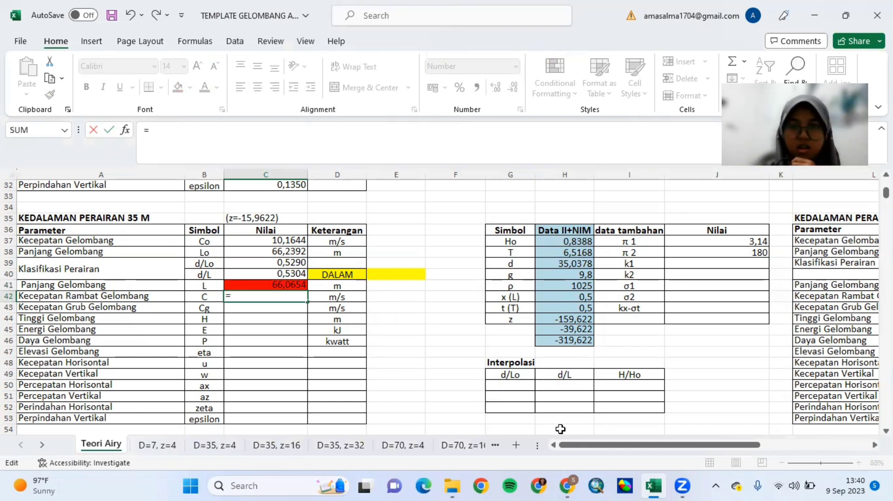
pyautogui.click(568, 486)
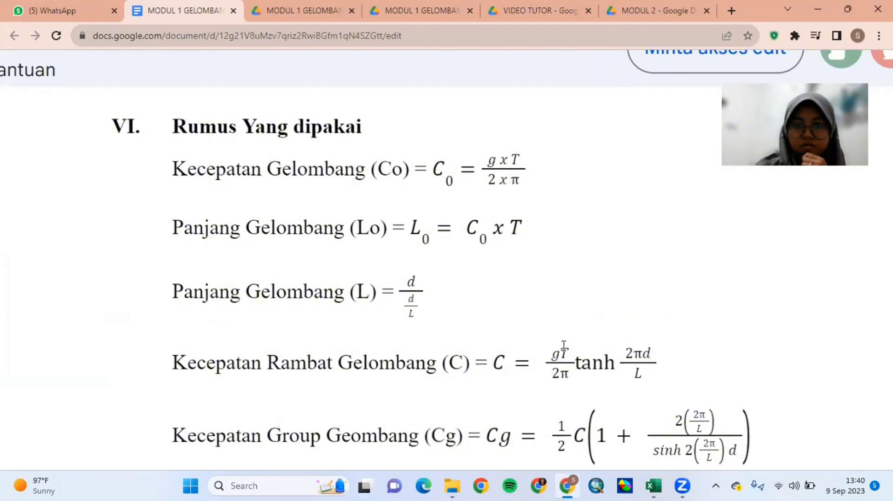
pyautogui.click(573, 486)
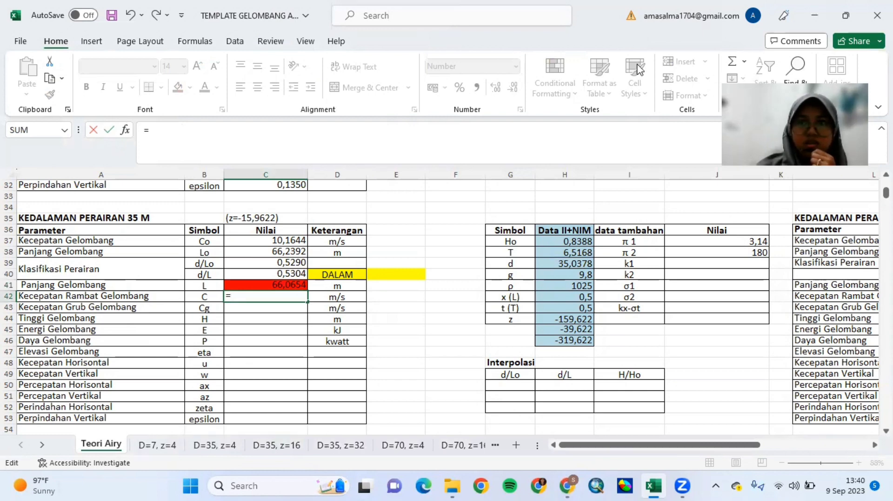
pyautogui.hotkey('alt', 'Tab')
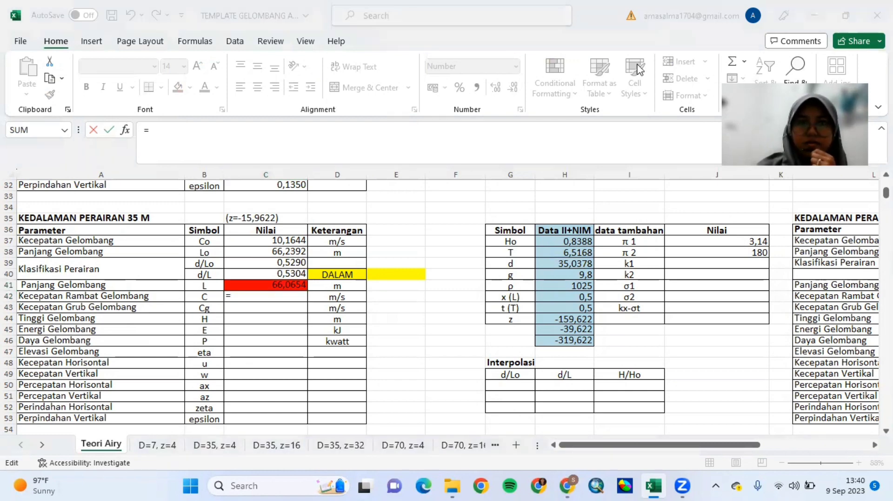
pyautogui.write('SQRT(((H40*C41)/(2*PI()))*TANH((2*PI()*H39)/C41))')
pyautogui.scroll(3, 488, 305)
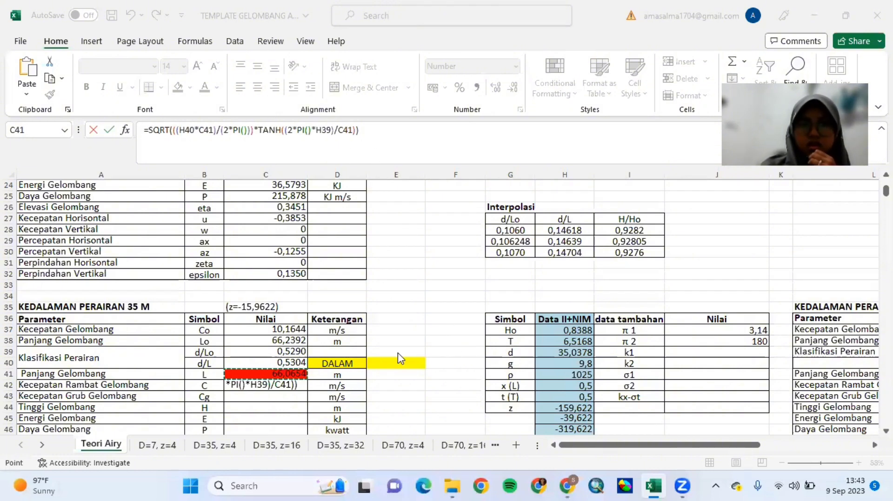
pyautogui.scroll(-2, 399, 359)
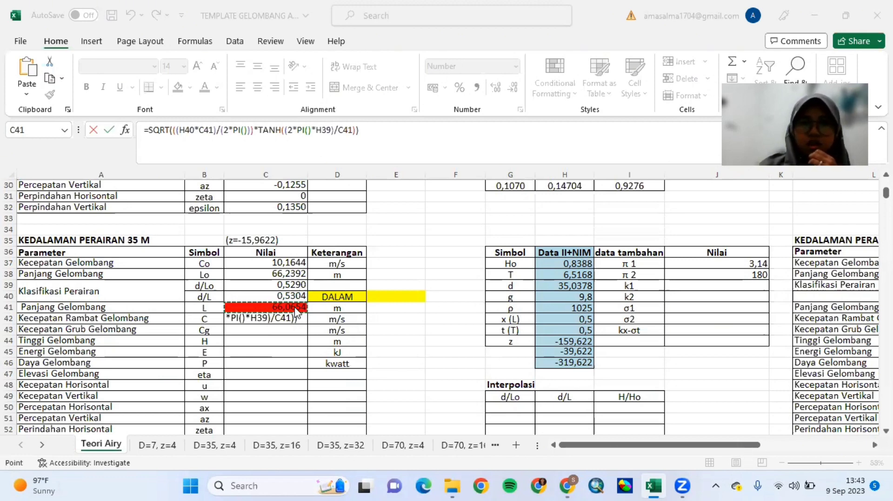
pyautogui.click(415, 149)
pyautogui.click(415, 150)
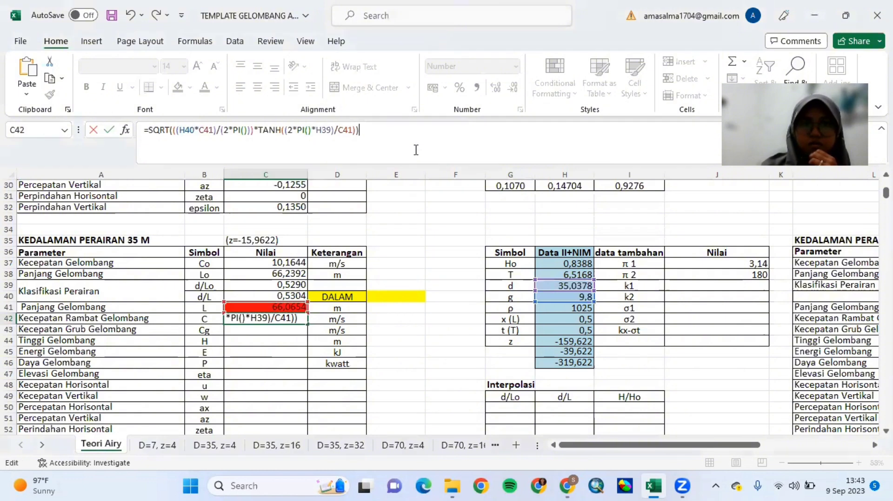
pyautogui.press('Return')
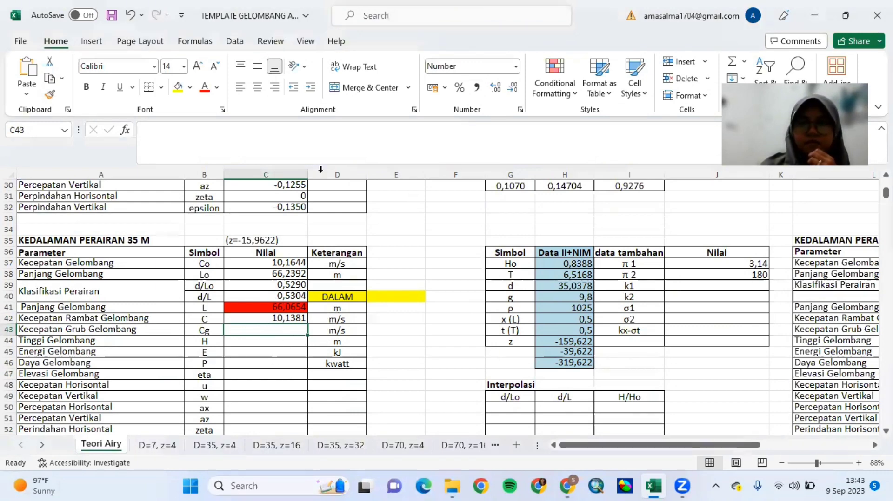
# Enter the 35 m additional data value k1 in J39 as =2*(J37/C41).
pyautogui.click(714, 43)
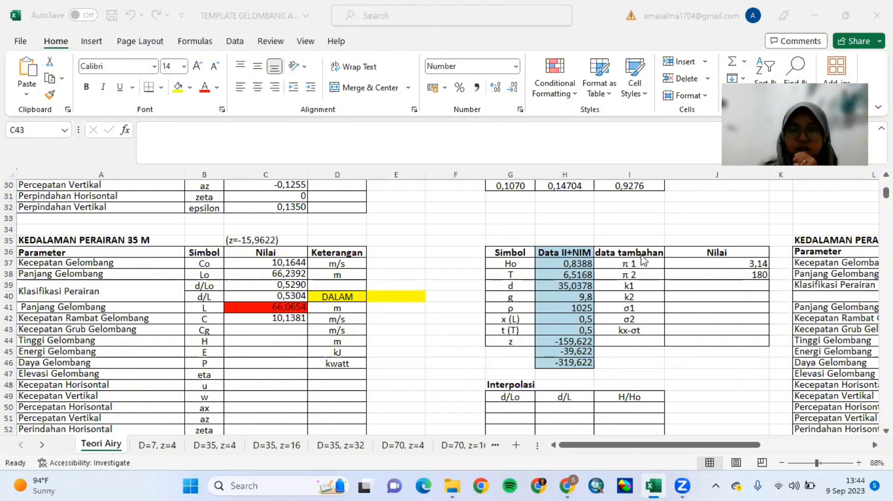
pyautogui.click(674, 289)
pyautogui.click(673, 286)
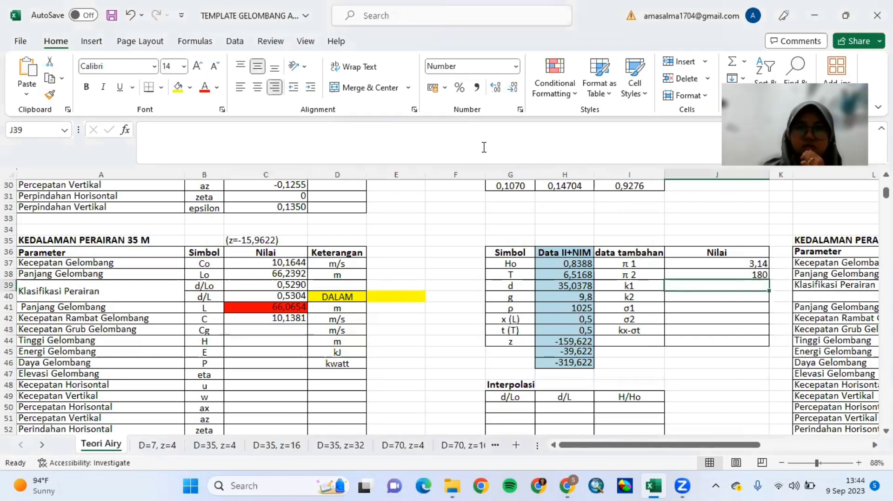
pyautogui.write('=')
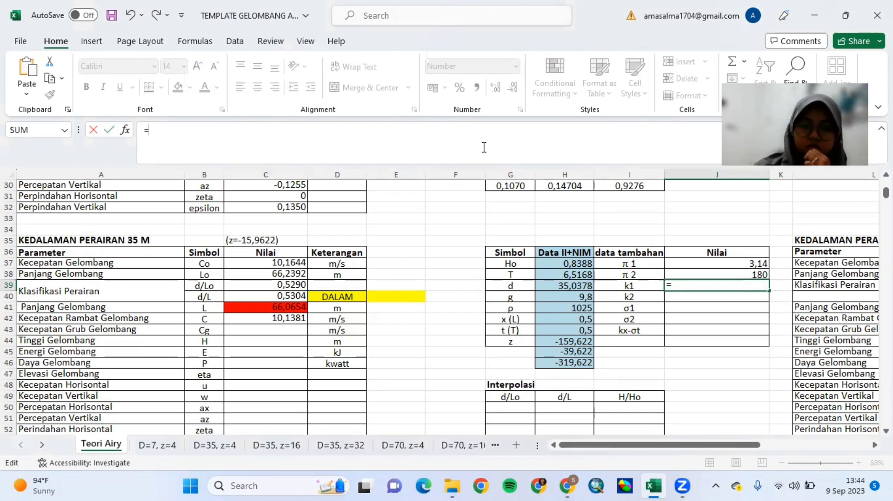
pyautogui.write('2')
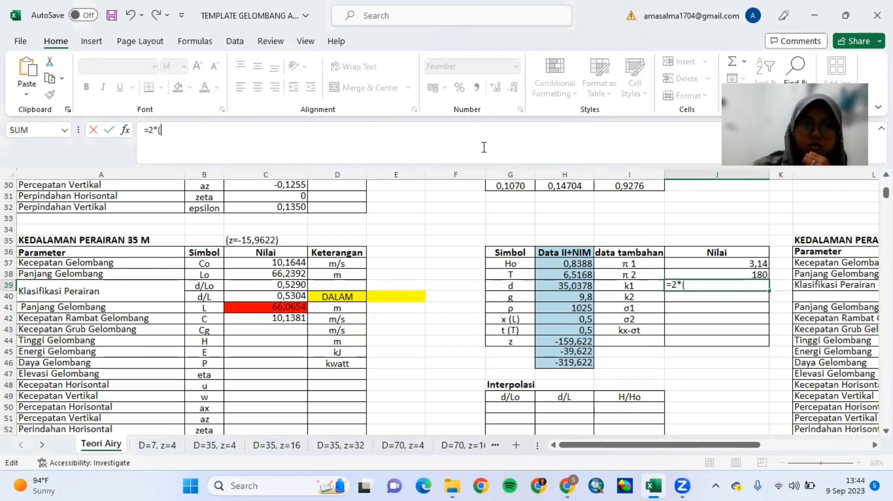
pyautogui.write('*(')
pyautogui.click(693, 261)
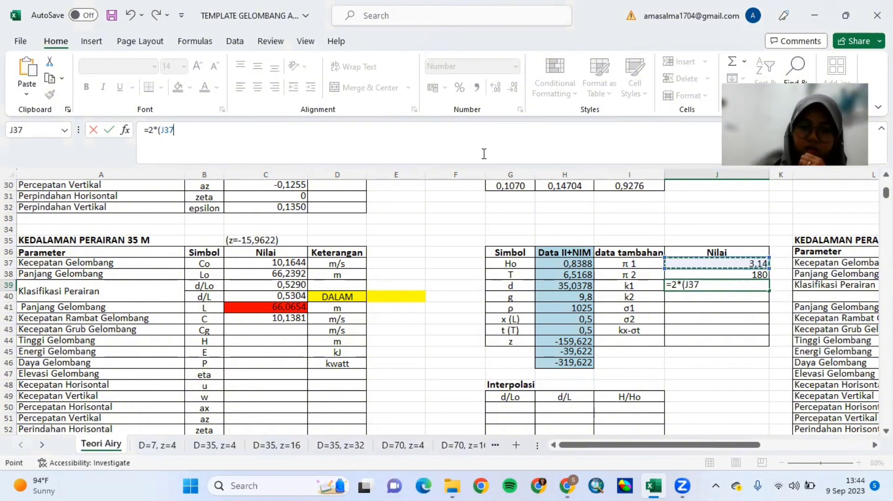
pyautogui.write('/')
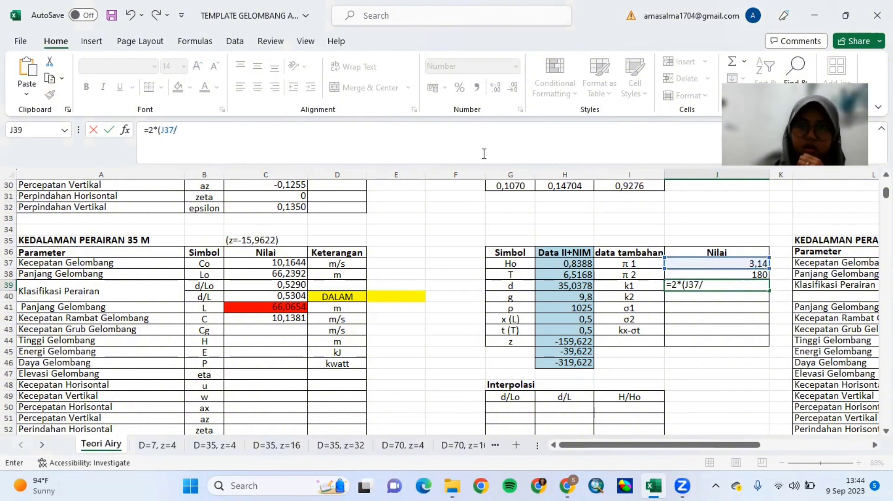
pyautogui.click(288, 307)
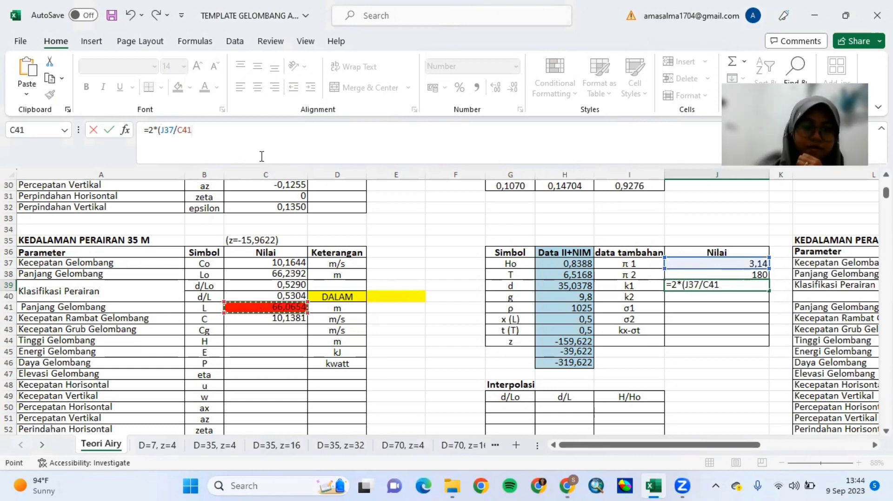
pyautogui.write(')')
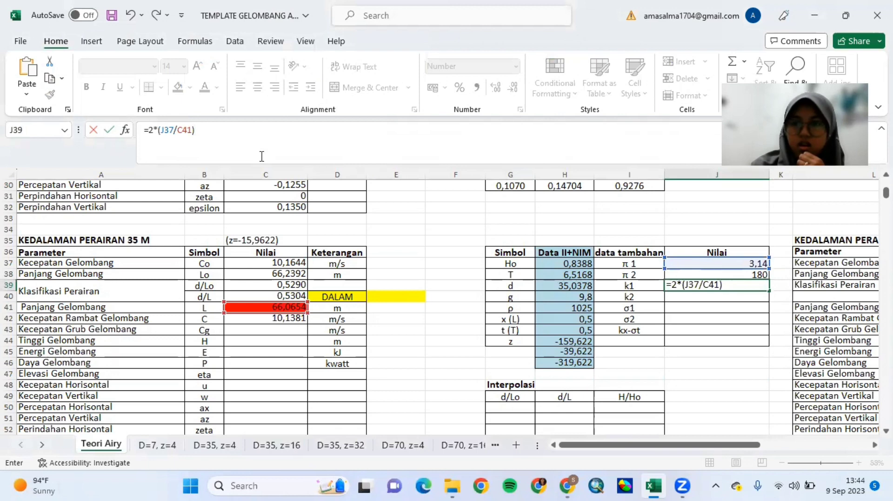
pyautogui.press('Return')
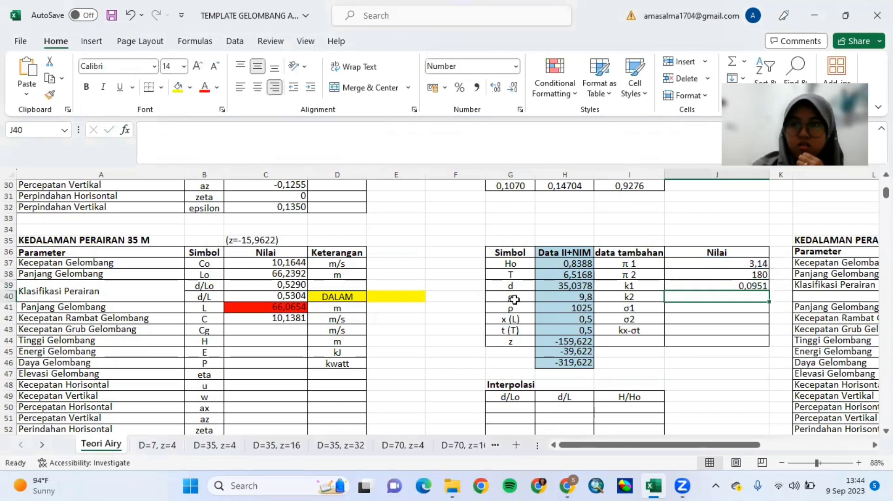
# Enter the 35 m additional data value k2 in J40 as =2*(J38/C41).
pyautogui.click(530, 150)
pyautogui.write('=')
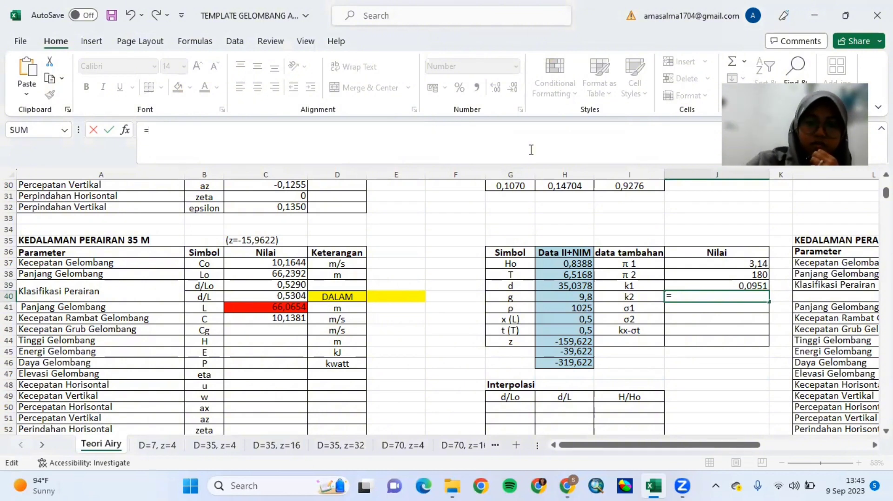
pyautogui.write('2')
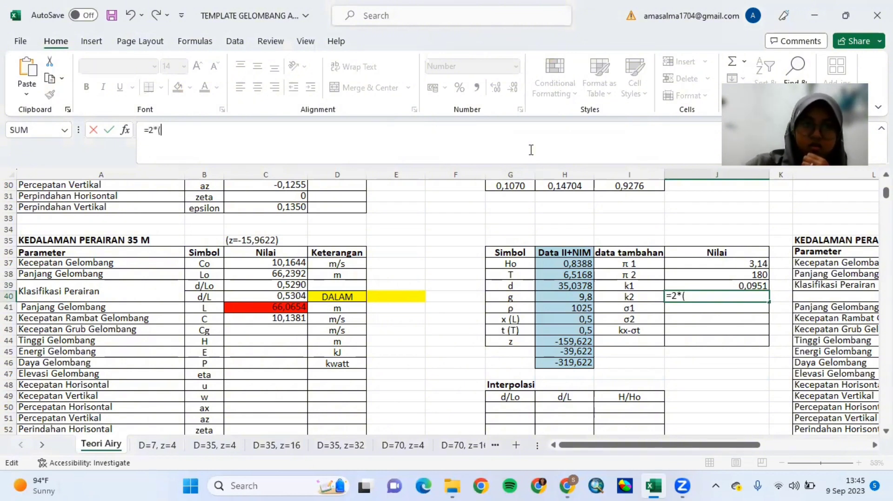
pyautogui.write('*(')
pyautogui.click(703, 273)
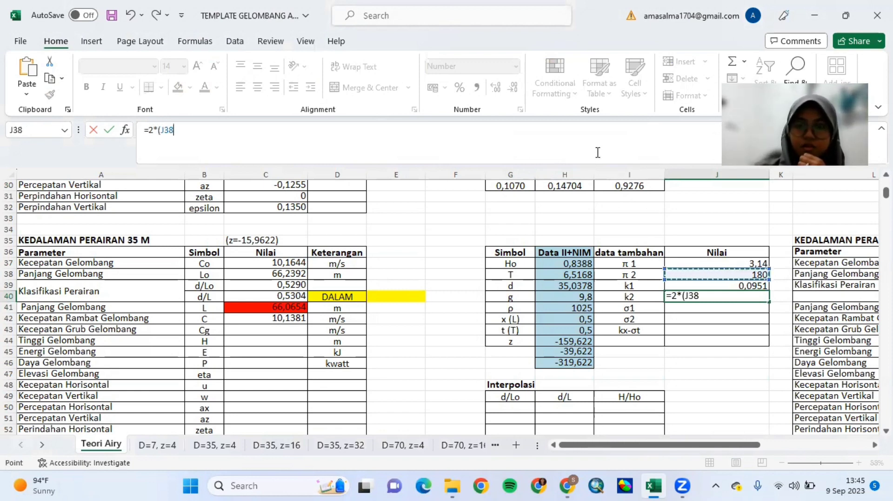
pyautogui.write('/')
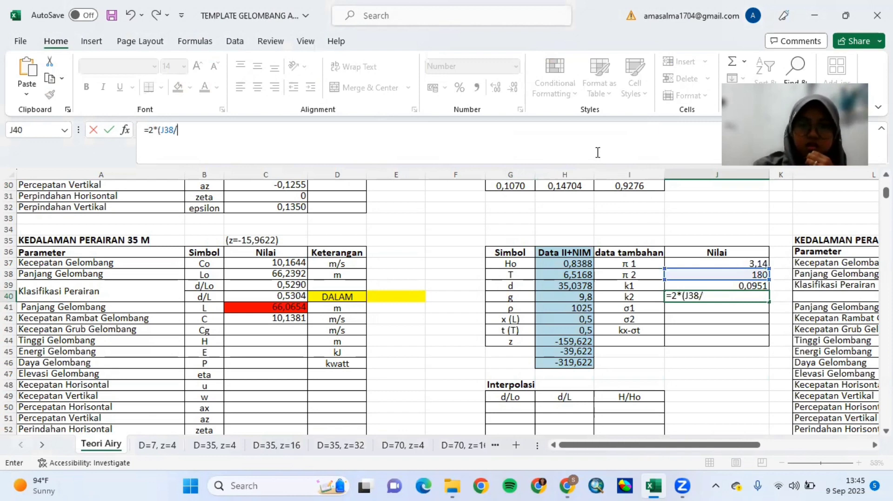
pyautogui.click(298, 307)
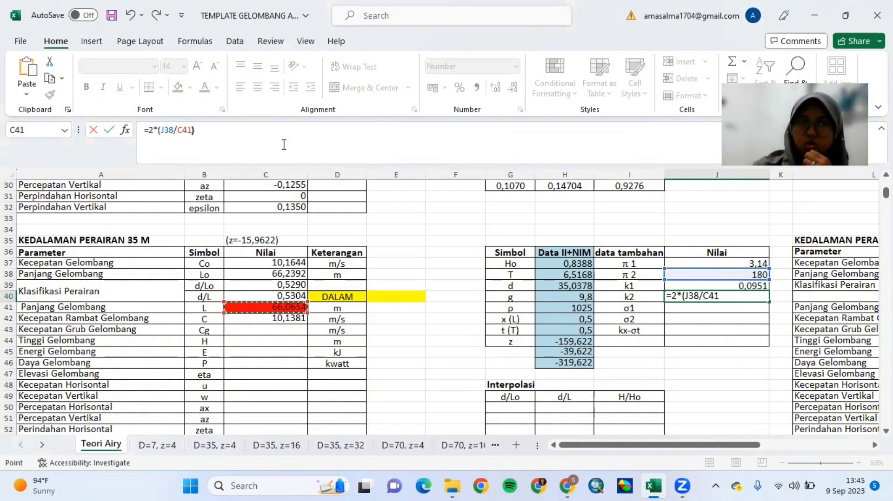
pyautogui.write(')')
pyautogui.press('Return')
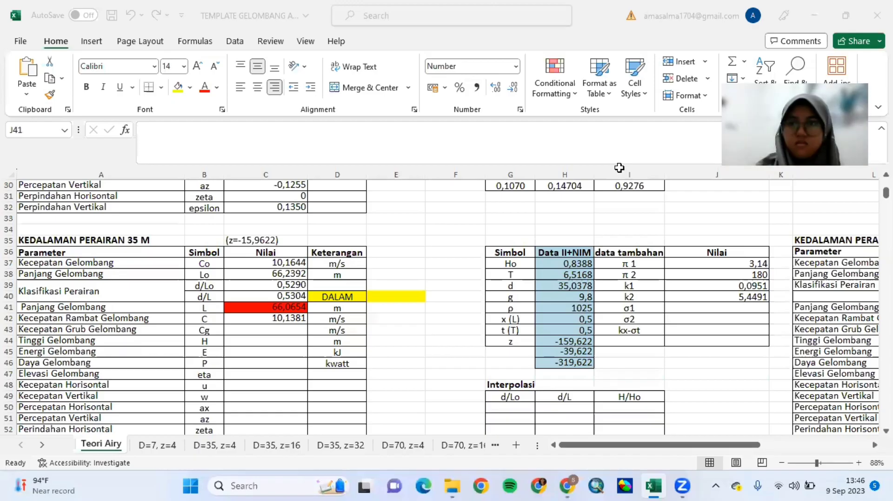
# Enter the 35 m additional data value σ1 in J41 as =2*(J37/H38).
pyautogui.click(711, 310)
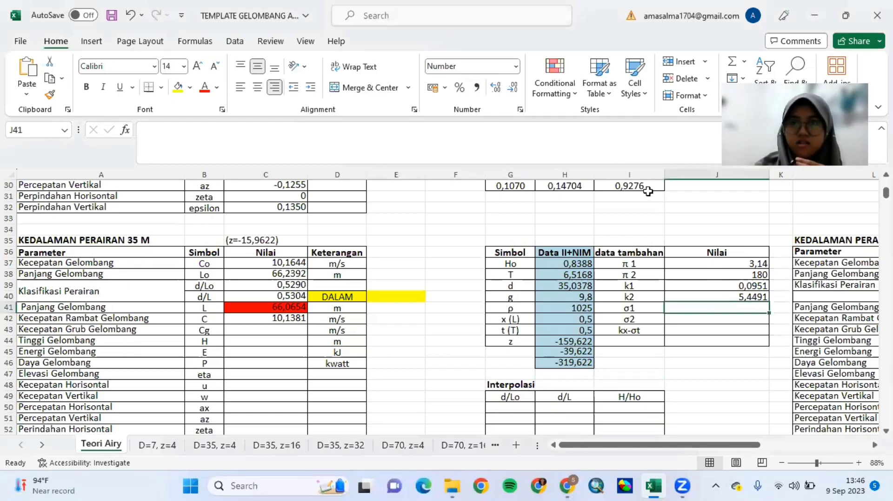
pyautogui.click(497, 141)
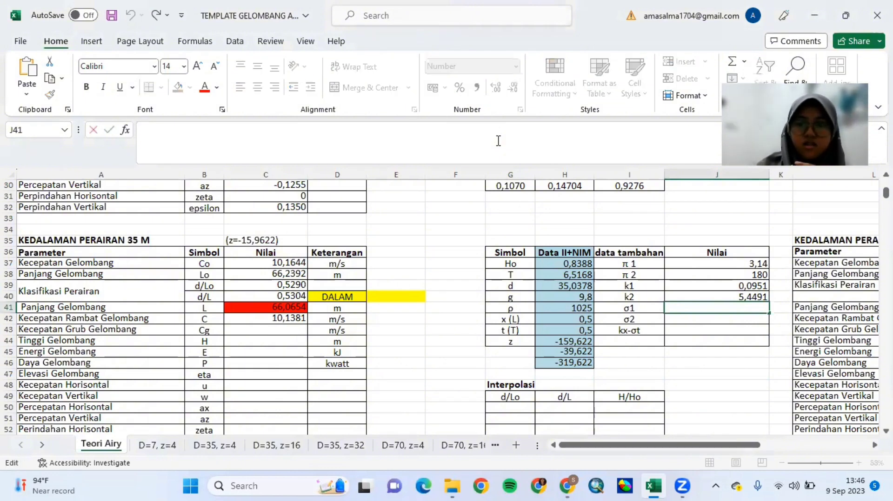
pyautogui.write('=')
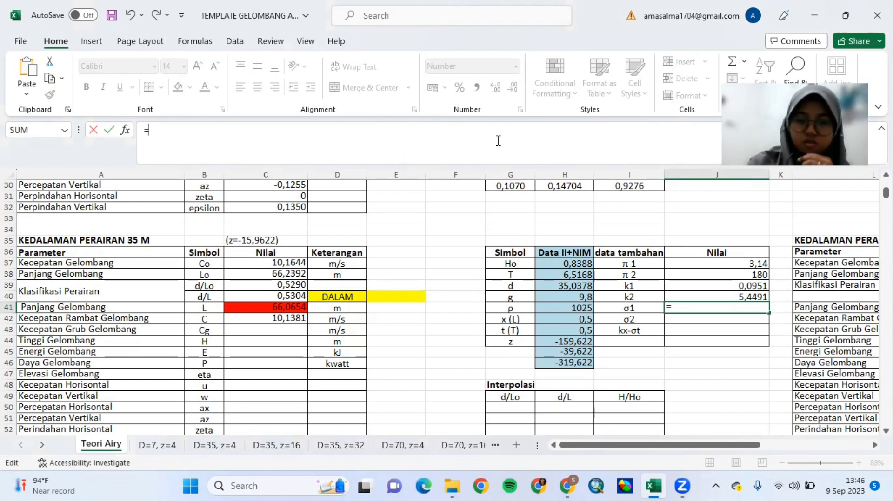
pyautogui.write('2&')
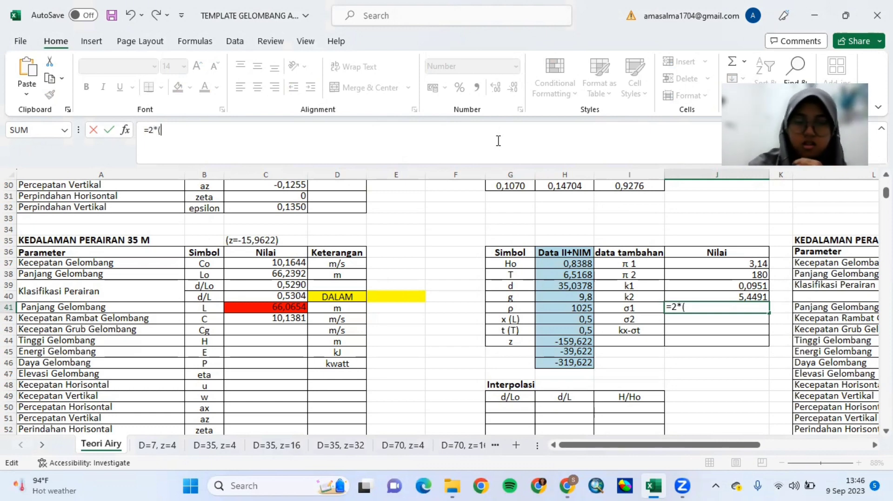
pyautogui.click(671, 263)
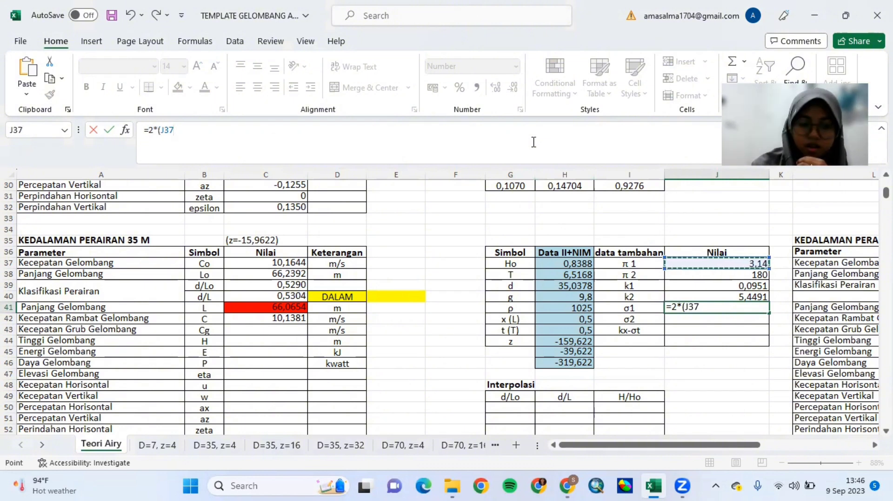
pyautogui.write('/')
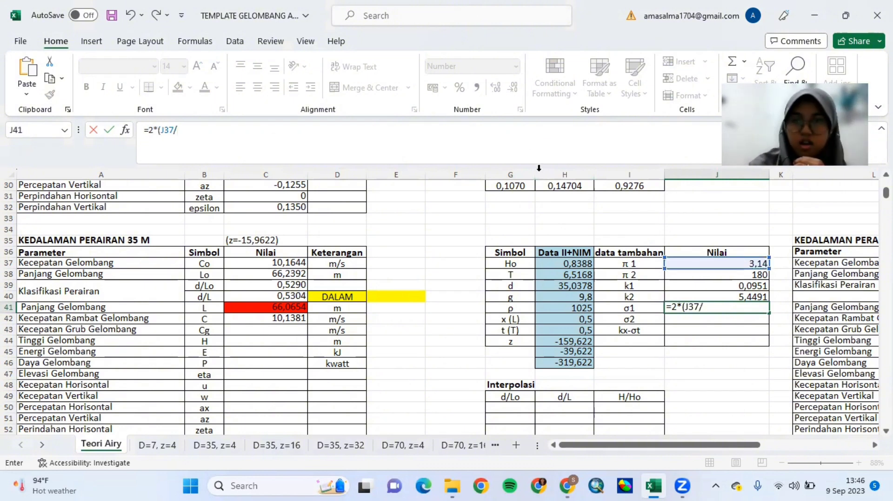
pyautogui.click(540, 275)
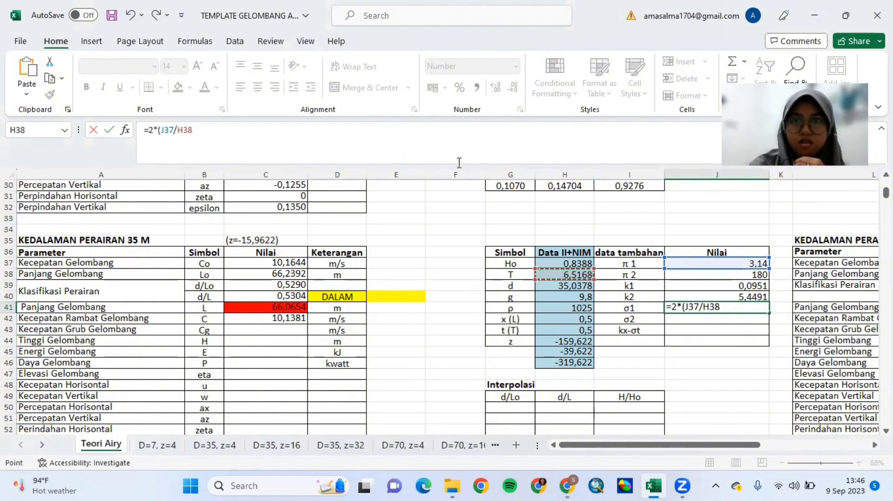
pyautogui.write(')')
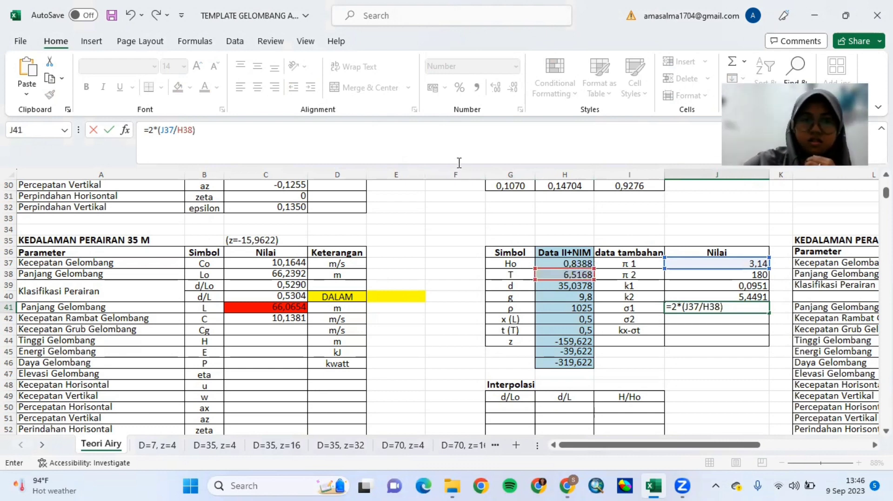
pyautogui.press('Return')
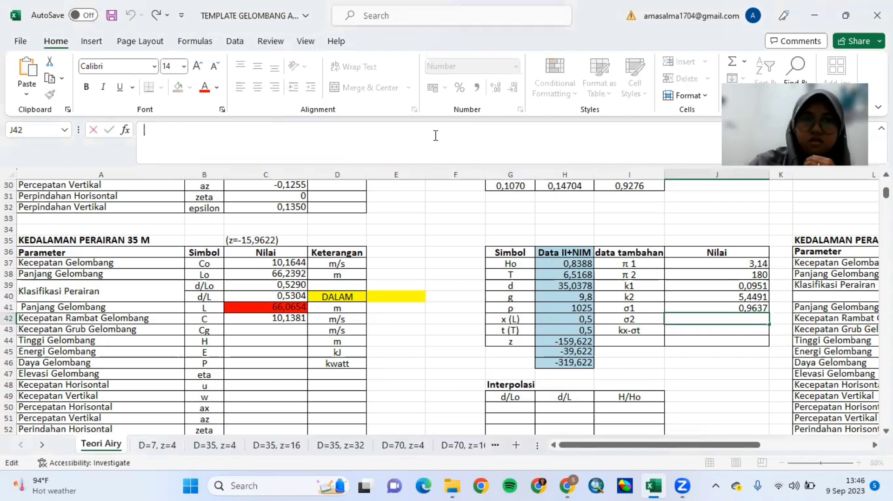
# Enter the 35 m additional data value σ2 in J42 as =2*(J38/H38).
pyautogui.write('=')
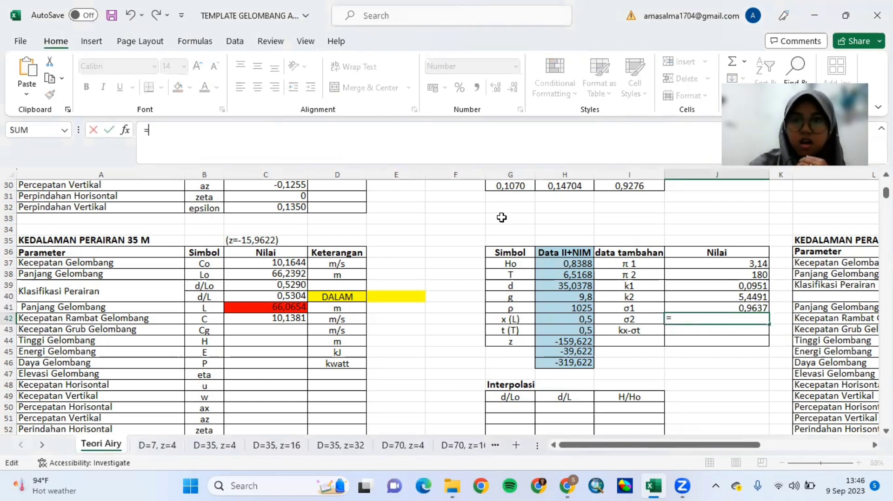
pyautogui.write('2')
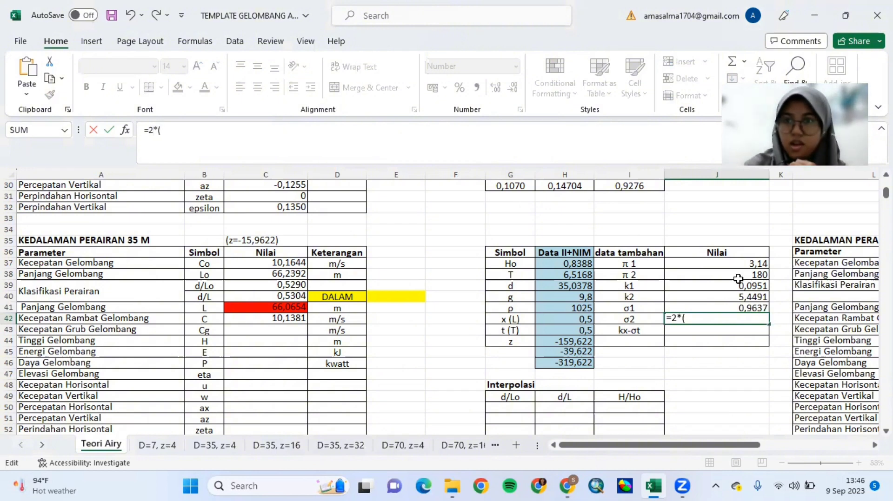
pyautogui.write('*(')
pyautogui.click(736, 275)
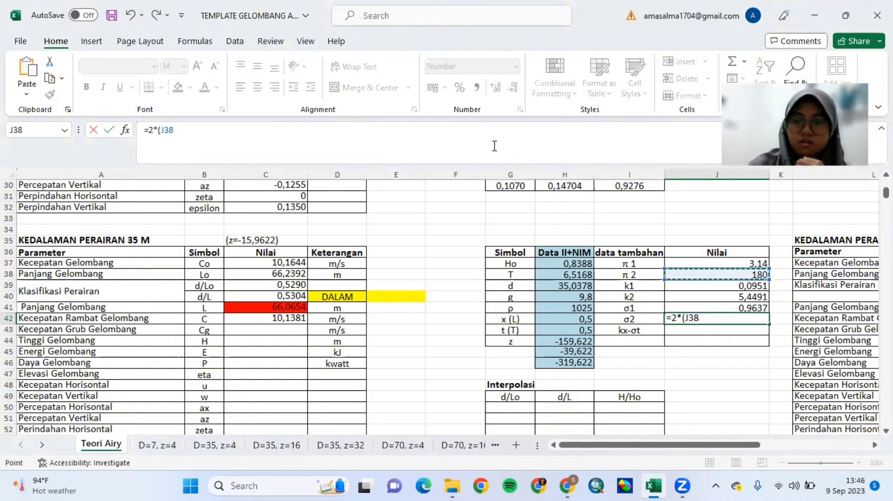
pyautogui.write('/')
pyautogui.click(562, 274)
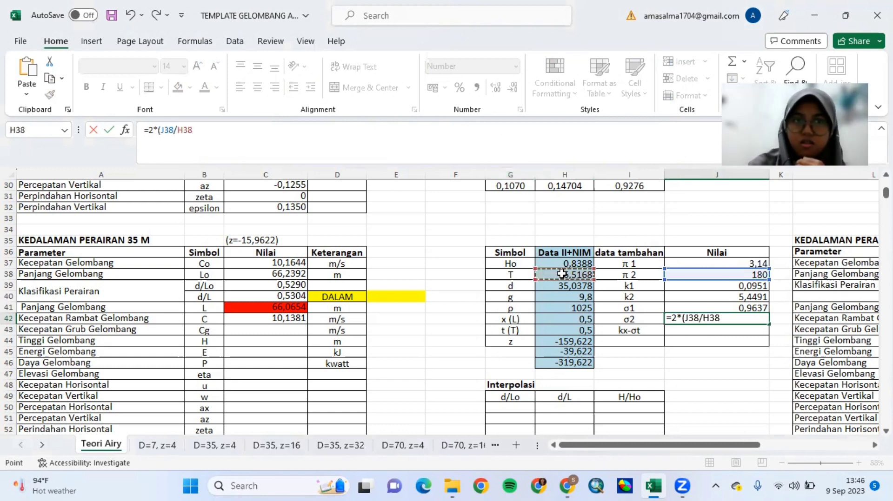
pyautogui.write(')')
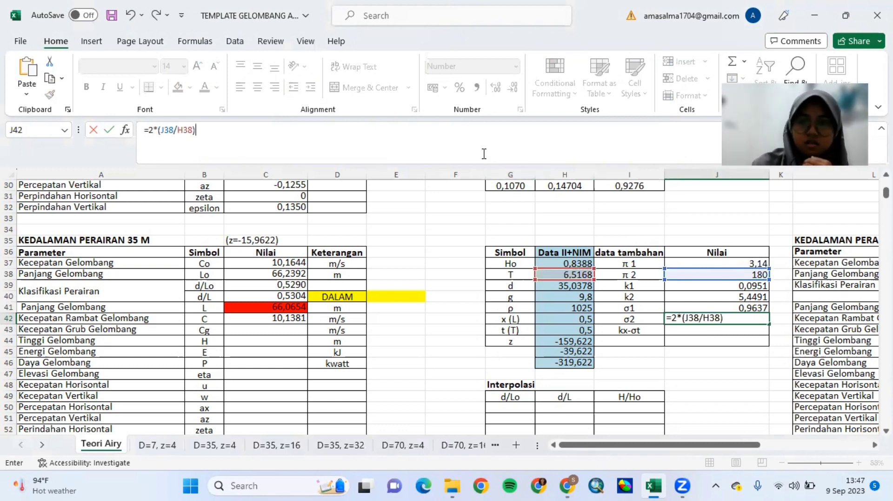
pyautogui.press('Return')
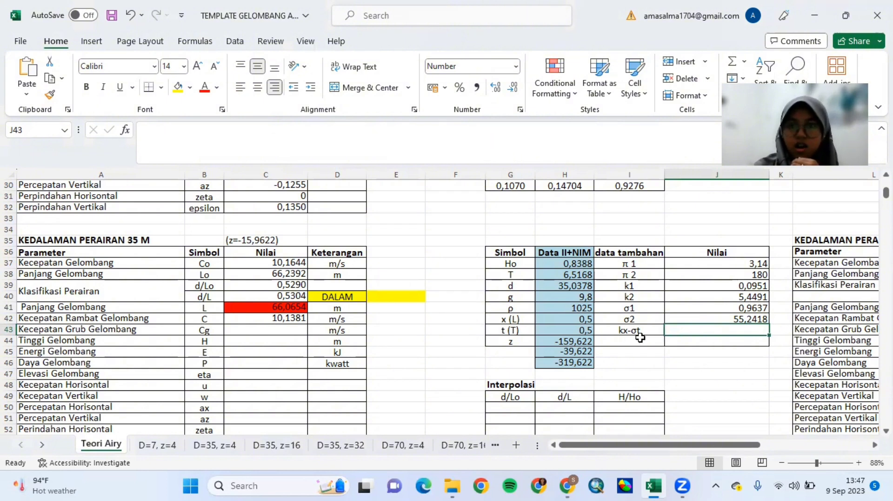
# Enter the 35 m kx-σt value in J43 as =(J40*H42*C41)-(J42*H44*H38).
pyautogui.click(443, 156)
pyautogui.write('=(J40*H42*C41)-(J42*H44*H38')
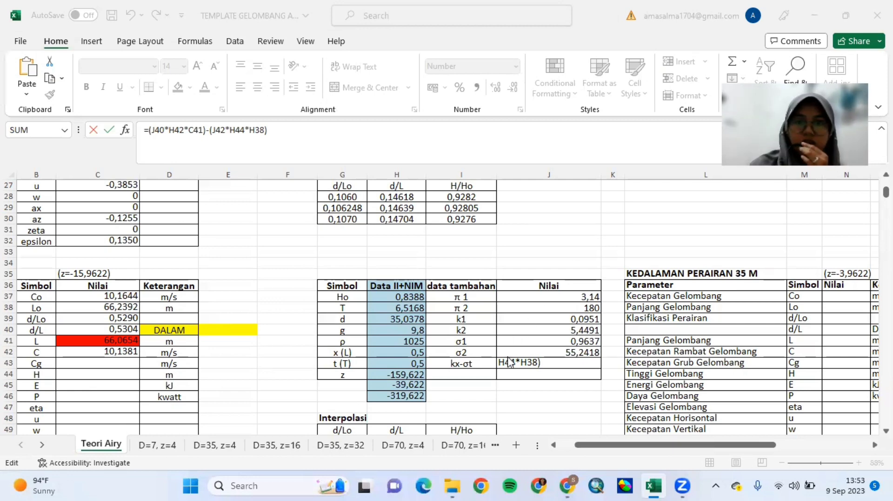
pyautogui.click(454, 138)
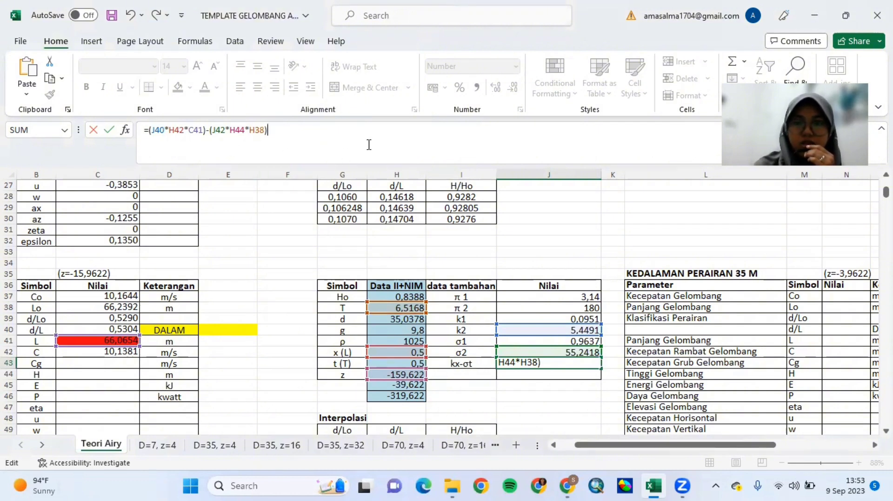
pyautogui.press('Return')
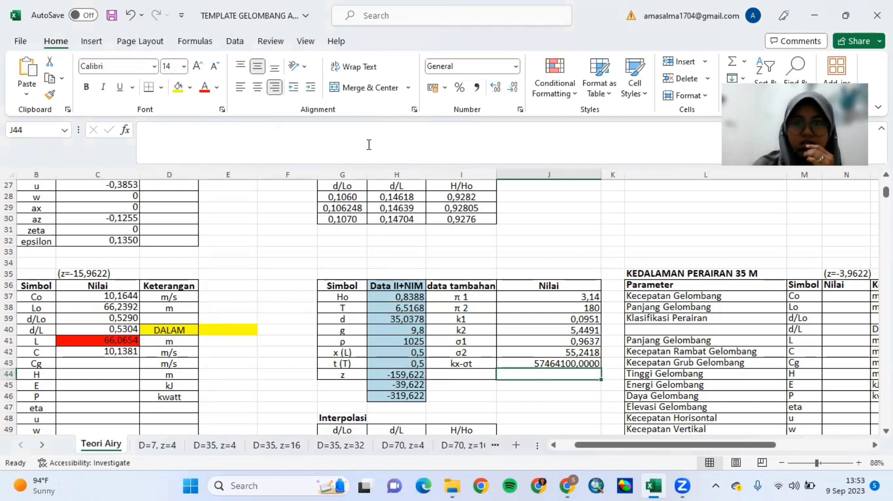
# Correct the 35 m kx-σt formula in J43 to =(J40*H42*C41)-(J42*H43*H38).
pyautogui.click(537, 362)
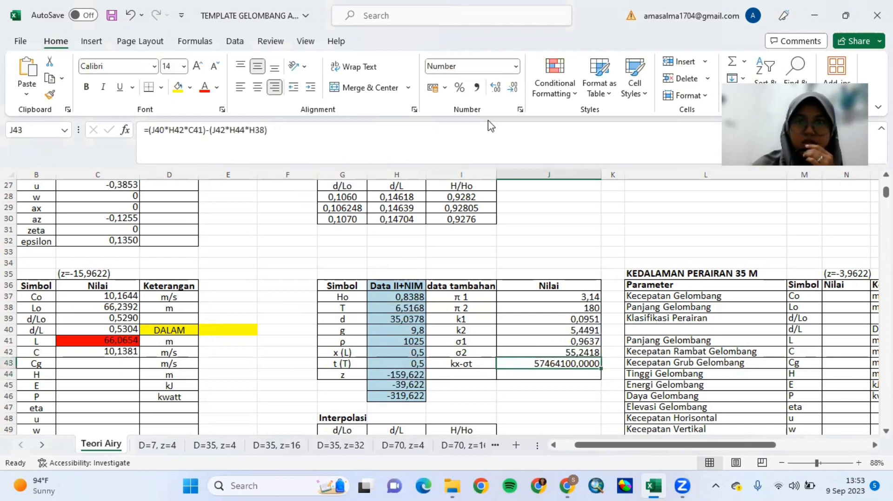
pyautogui.click(763, 8)
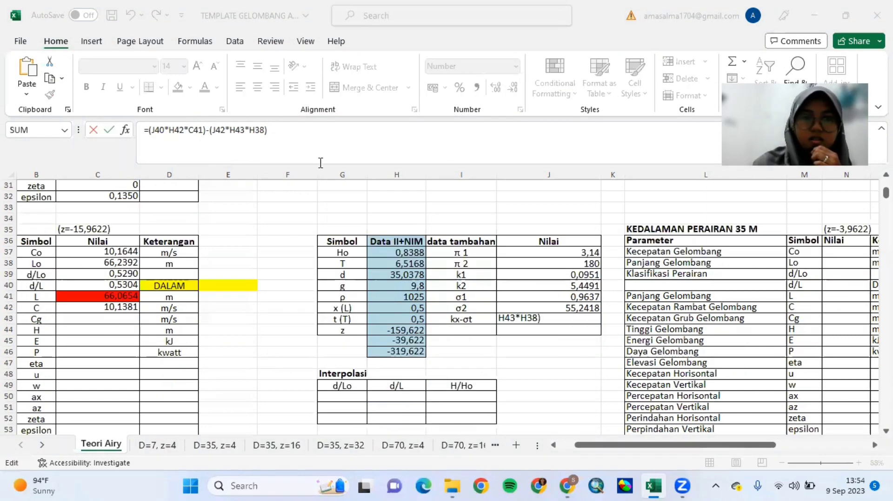
pyautogui.click(282, 141)
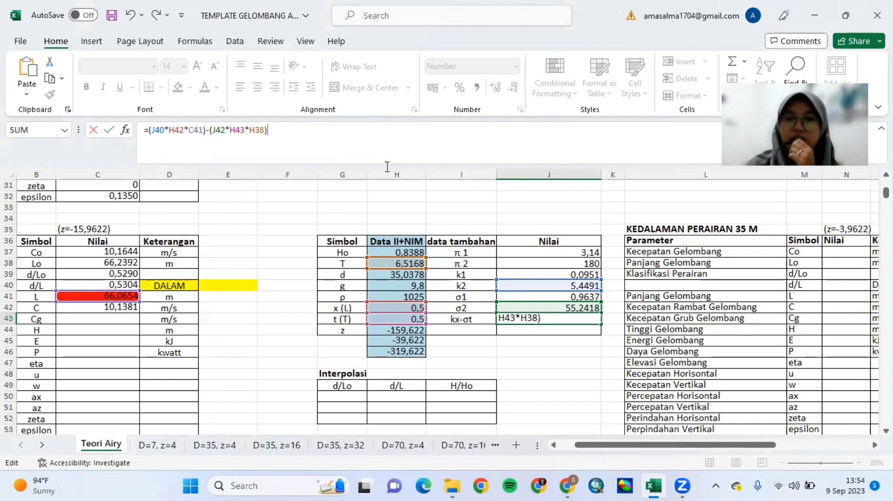
pyautogui.press('Return')
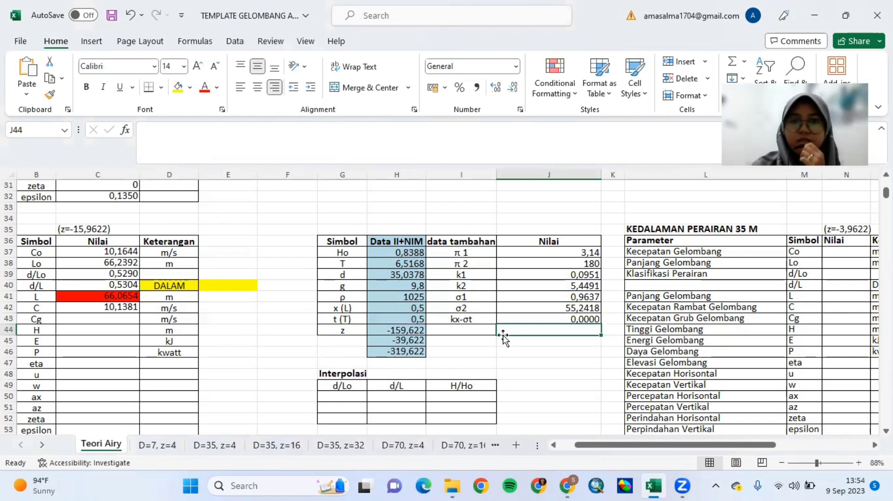
# Enter the 35 m group velocity Cg in C43 as =((0,5*(1+((2*J39*H39)/(SINH((2*39*H39)))))*C42)).
pyautogui.scroll(-1, 501, 336)
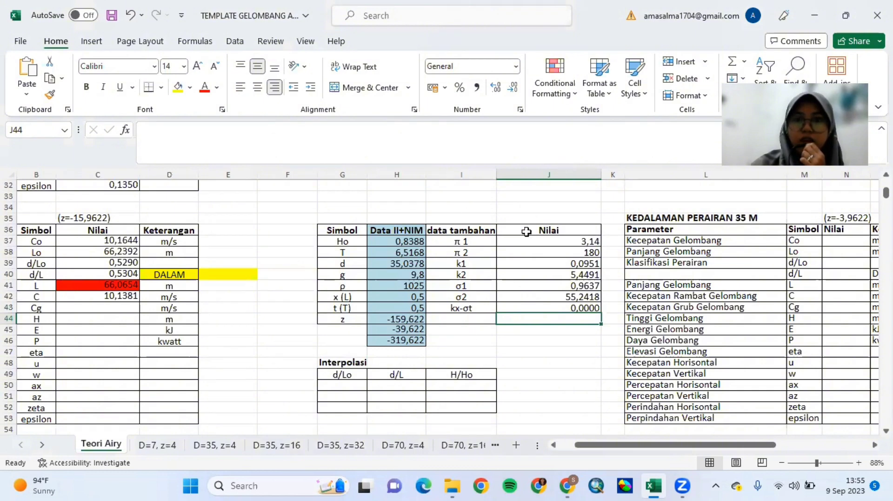
pyautogui.hotkey('alt', 'Tab')
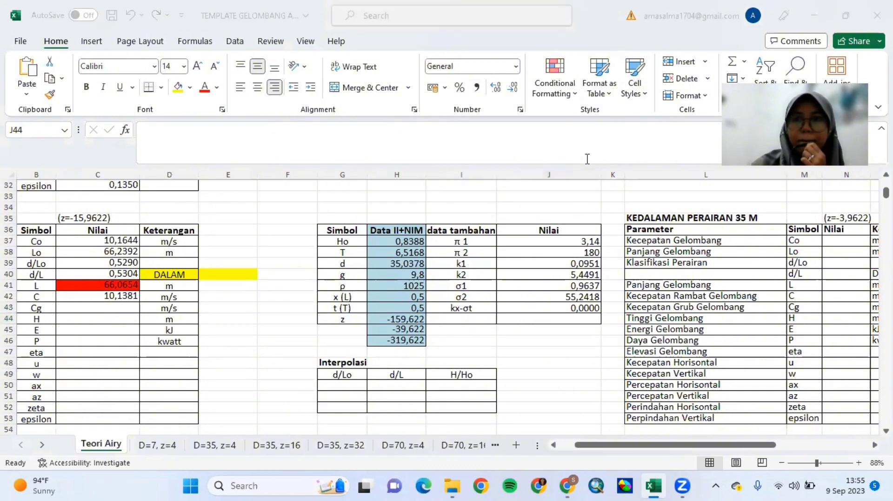
pyautogui.scroll(-1, 426, 272)
pyautogui.hscroll(-1, 426, 272)
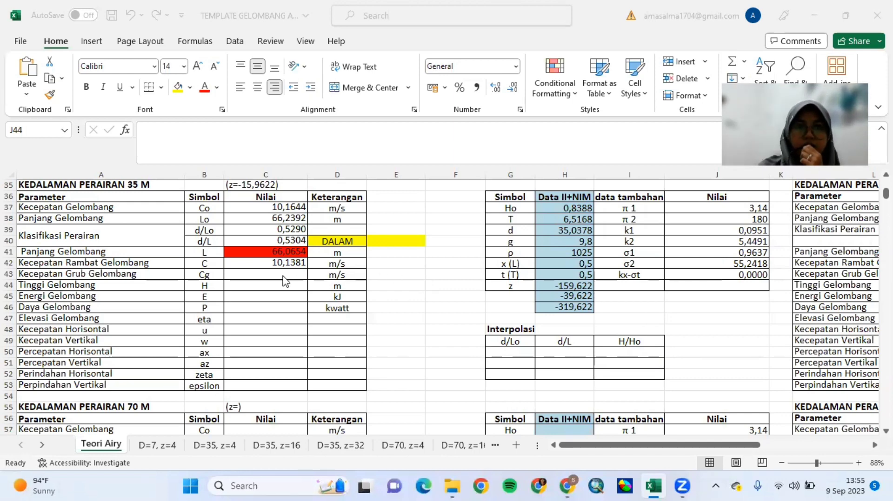
pyautogui.hotkey('alt', 'Tab')
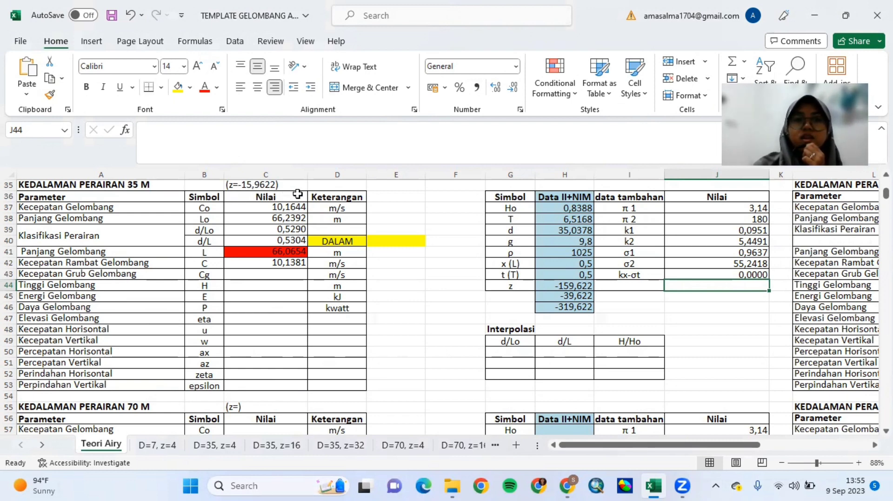
pyautogui.click(708, 62)
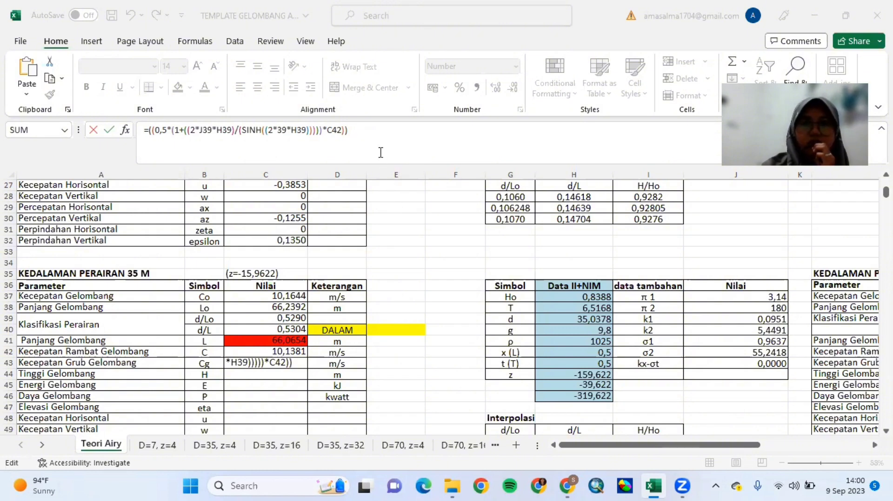
pyautogui.click(374, 130)
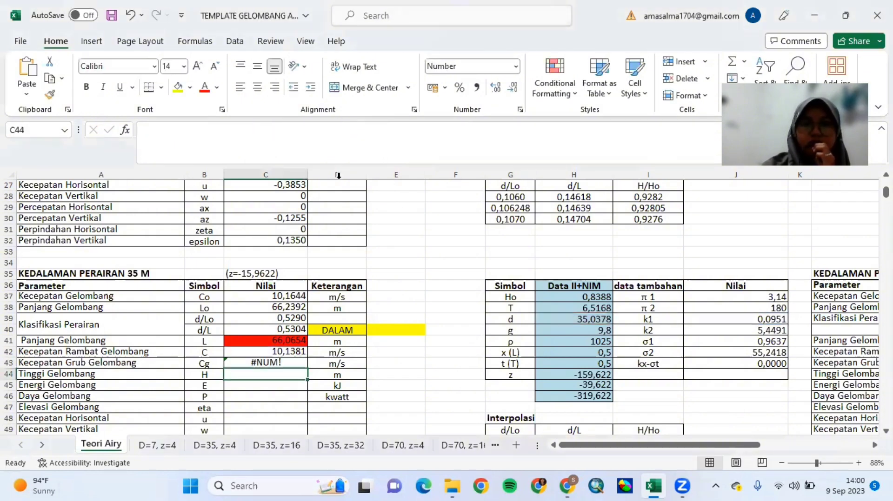
# Correct the SINH argument of the 35 m Cg formula in C43, making it =((0,5*(1+((2*J39*H39)/(SINH((2*J39*H39)))))*C42)).
pyautogui.click(283, 364)
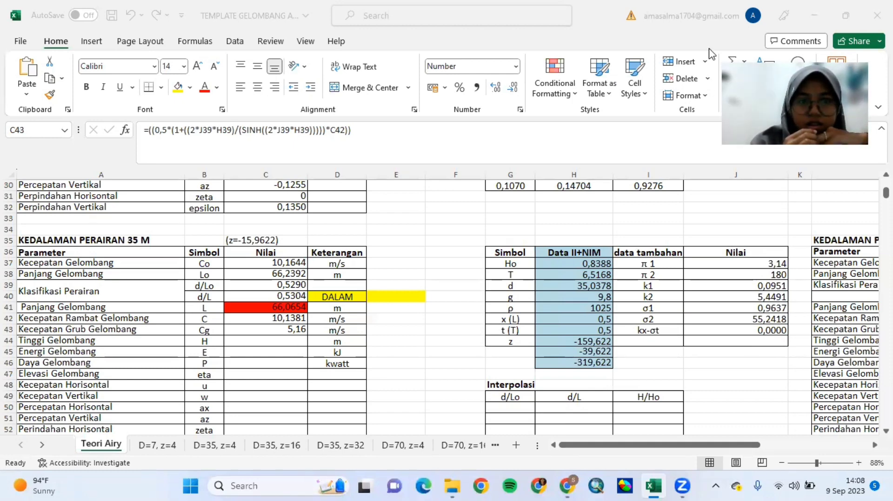
pyautogui.click(299, 332)
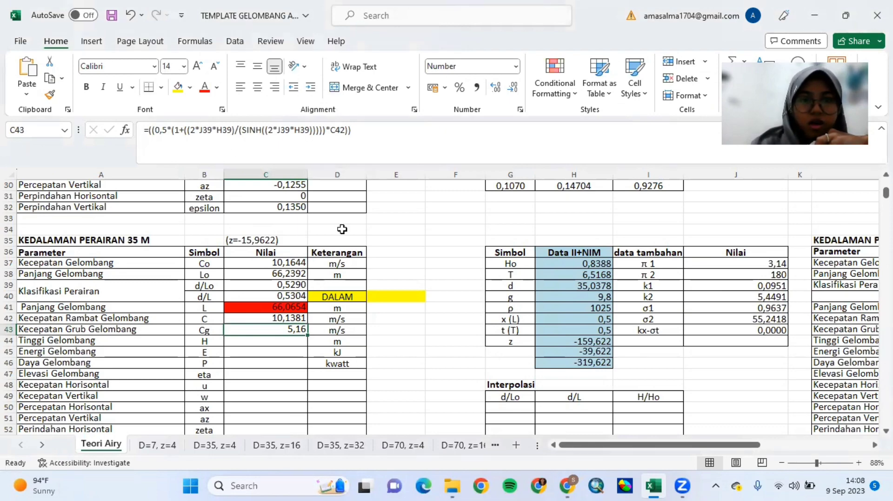
pyautogui.scroll(5, 342, 229)
pyautogui.scroll(-3, 341, 229)
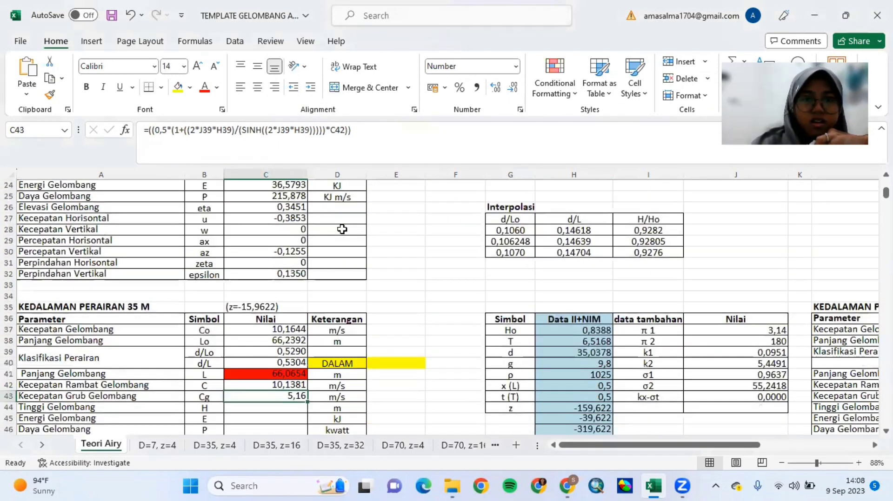
pyautogui.scroll(2, 342, 229)
pyautogui.scroll(-5, 341, 229)
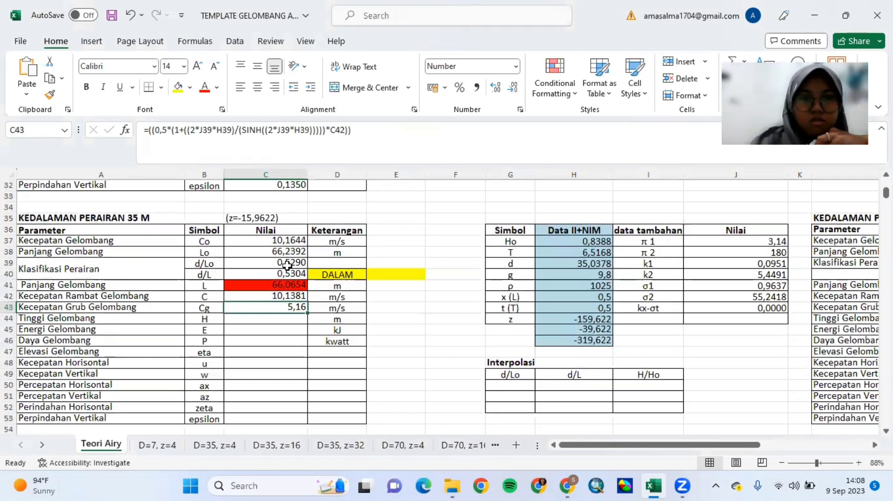
pyautogui.click(255, 318)
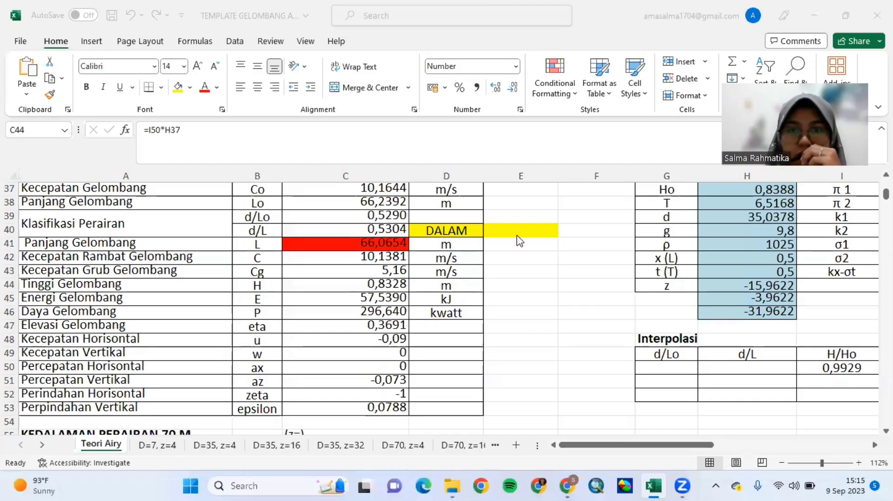
pyautogui.press('XF86AudioLowerVolume')
pyautogui.press('XF86AudioLowerVolume')
pyautogui.press('XF86AudioLowerVolume')
pyautogui.press('XF86AudioLowerVolume')
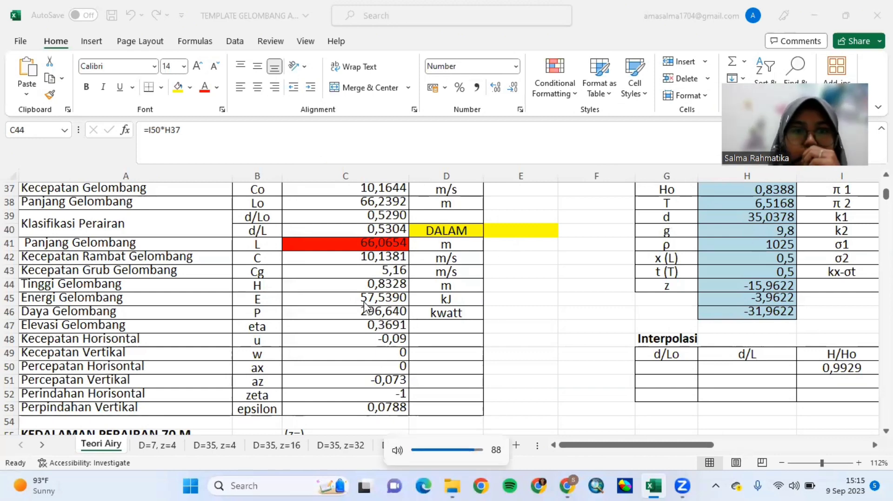
# Examine the 35 m wave height formula in C44 together with the H/Ho and Ho cells it references.
pyautogui.click(345, 284)
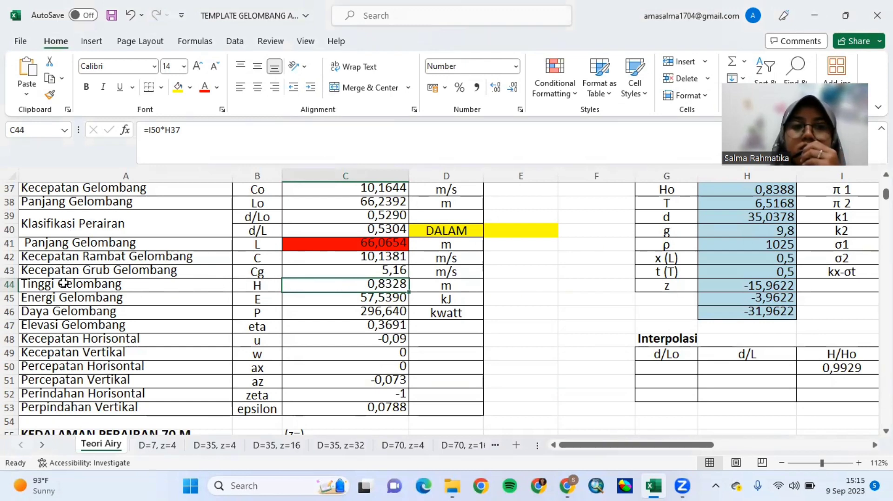
pyautogui.click(256, 288)
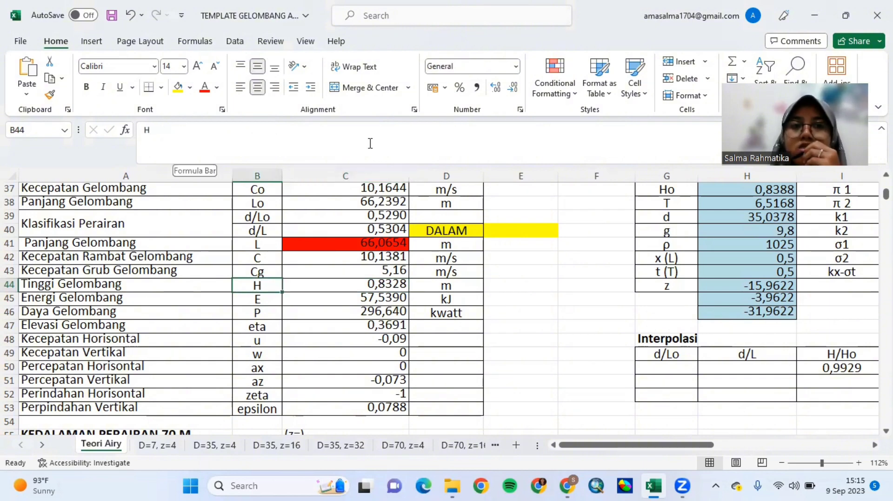
pyautogui.hscroll(1, 617, 315)
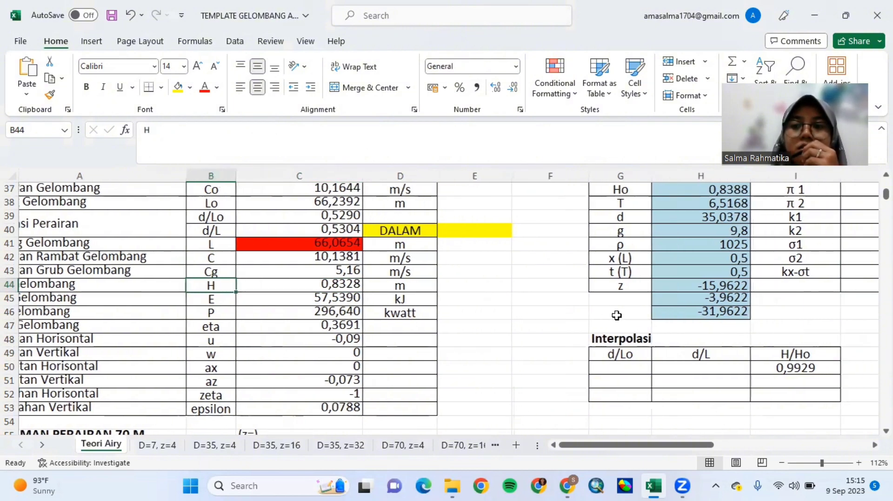
pyautogui.hscroll(-1, 616, 315)
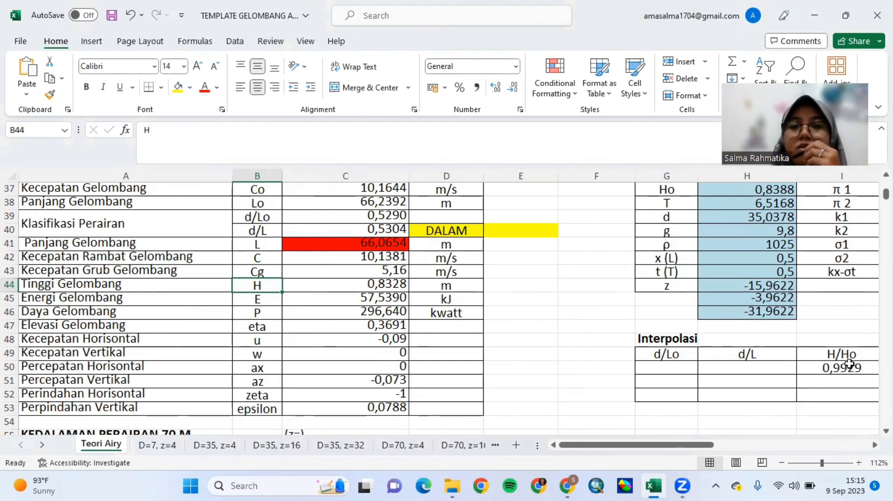
pyautogui.click(352, 285)
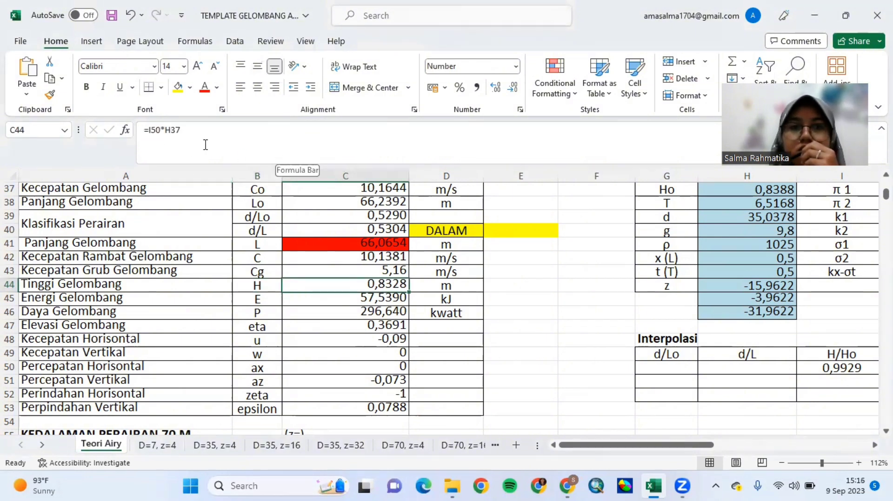
pyautogui.click(205, 145)
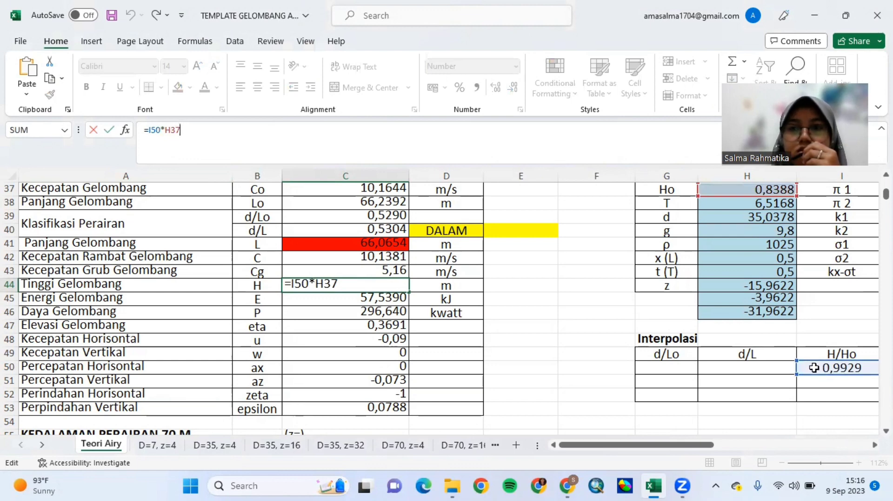
pyautogui.hscroll(2, 813, 368)
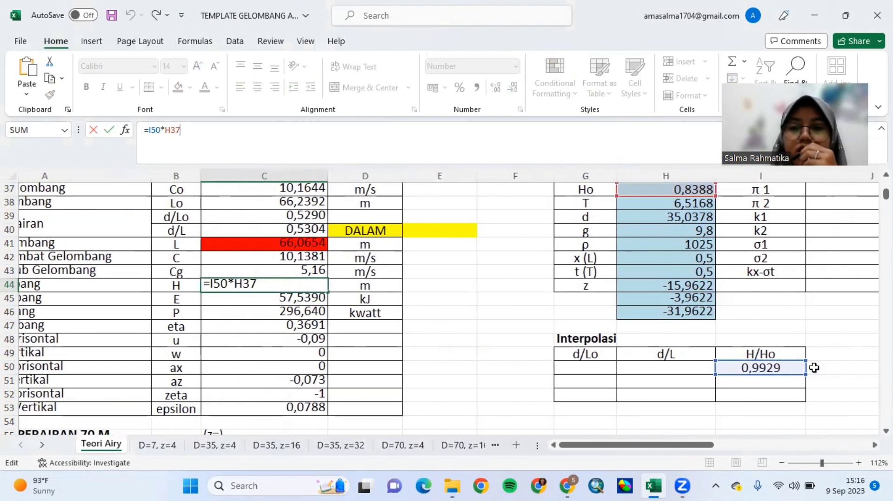
pyautogui.hscroll(-2, 814, 368)
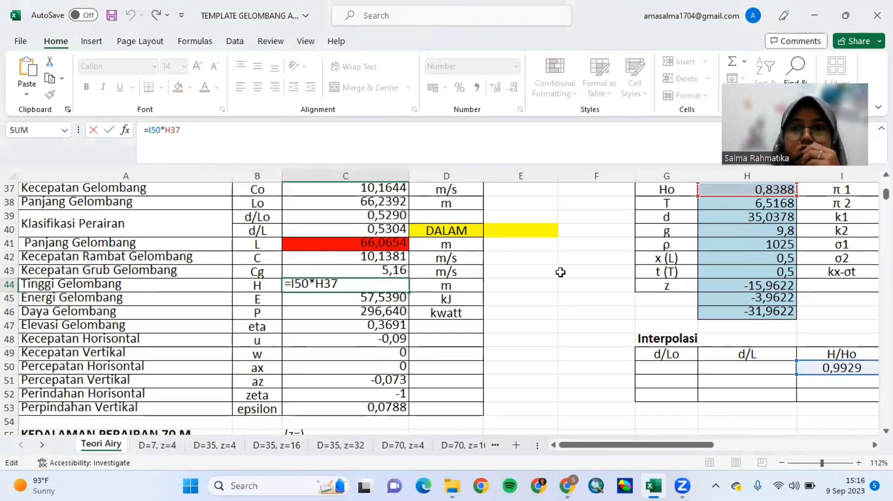
pyautogui.scroll(1, 585, 261)
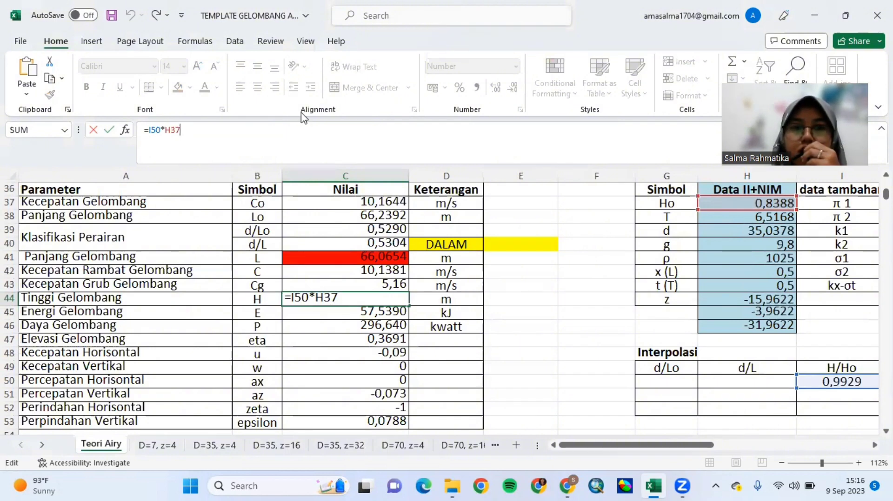
pyautogui.press('Return')
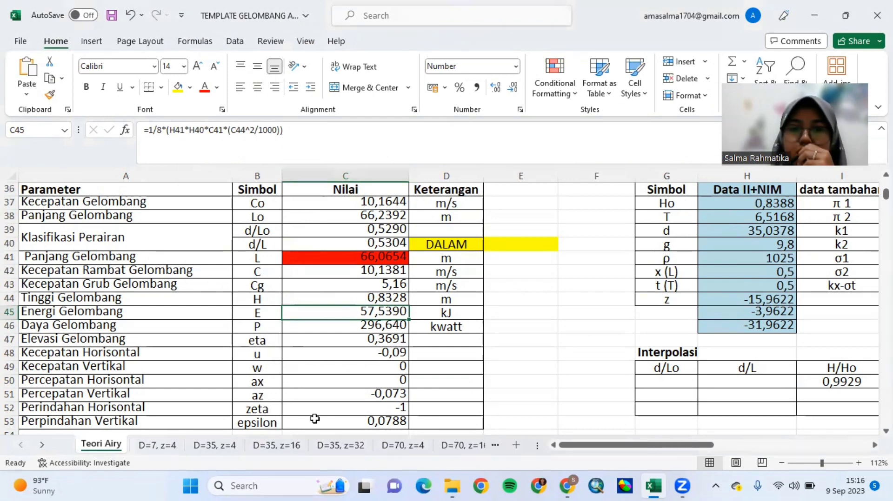
# Review the 35 m results through the vertical displacement formula in C53, alongside the 7 m table and the input and interpolation data.
pyautogui.scroll(1, 315, 419)
pyautogui.scroll(-2, 315, 418)
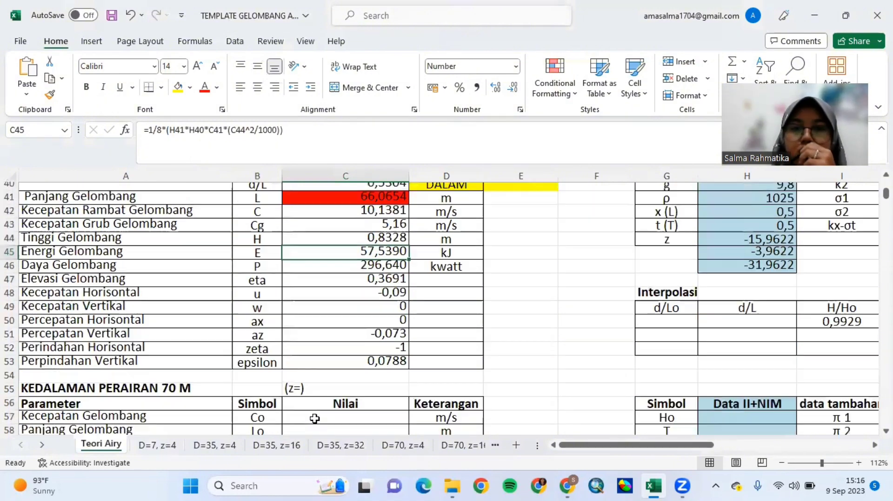
pyautogui.click(373, 372)
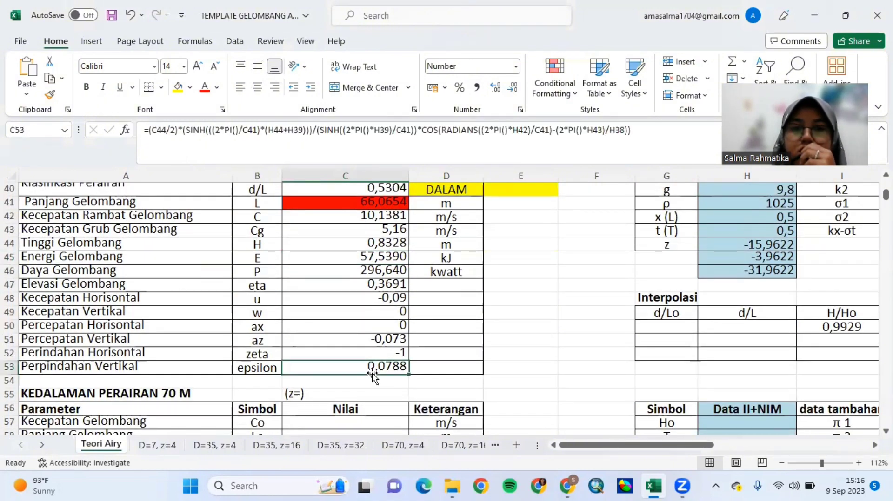
pyautogui.scroll(4, 388, 243)
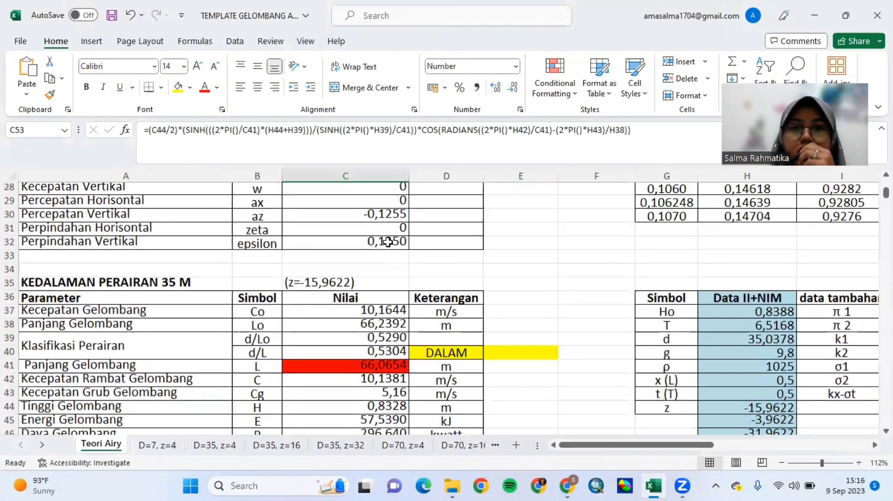
pyautogui.scroll(-3, 402, 215)
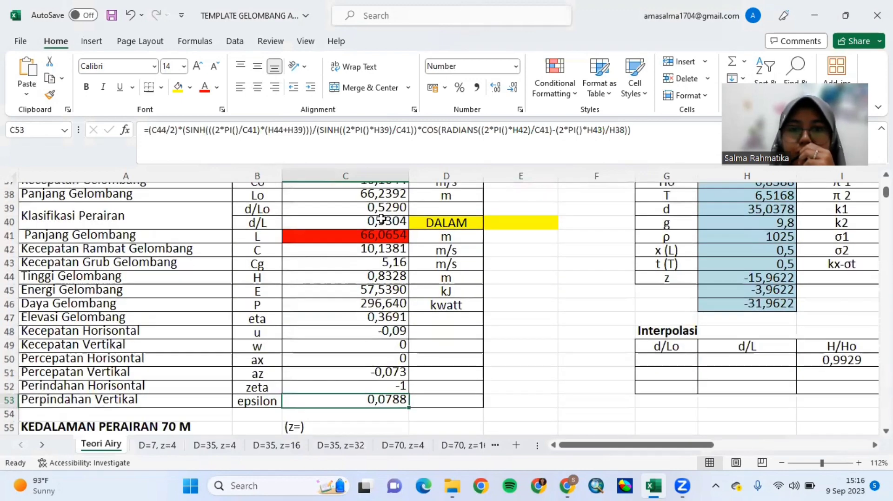
pyautogui.scroll(2, 381, 219)
pyautogui.scroll(2, 382, 219)
pyautogui.scroll(6, 381, 219)
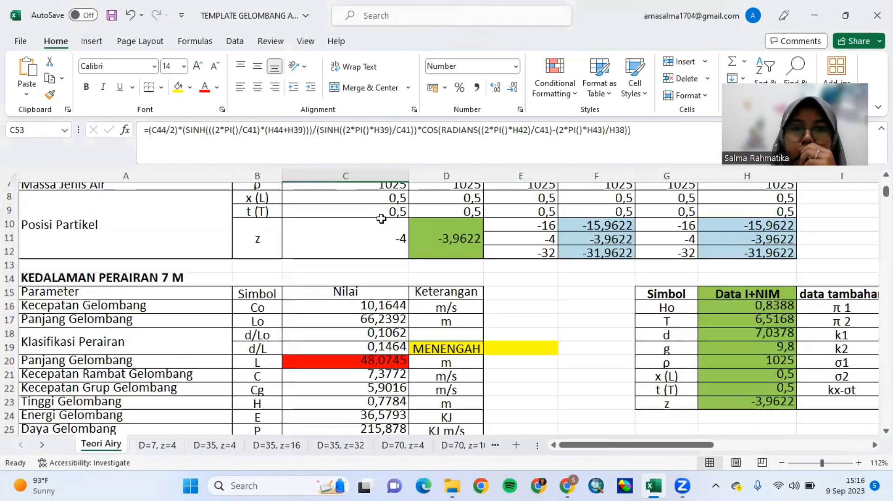
pyautogui.scroll(-10, 381, 219)
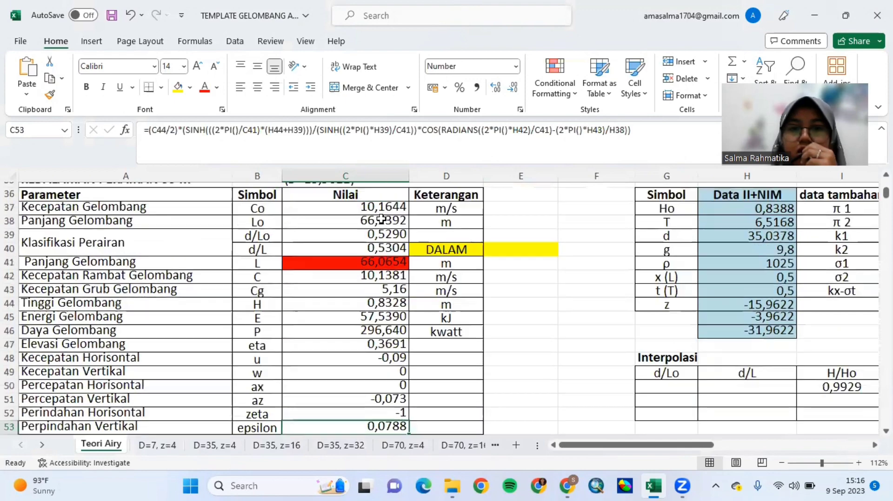
pyautogui.scroll(-2, 381, 219)
pyautogui.scroll(1, 418, 221)
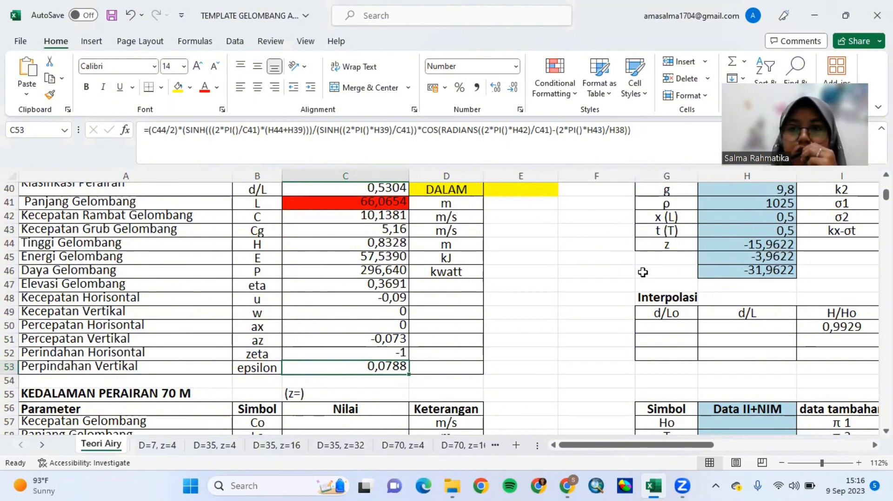
pyautogui.scroll(6, 643, 272)
pyautogui.click(592, 281)
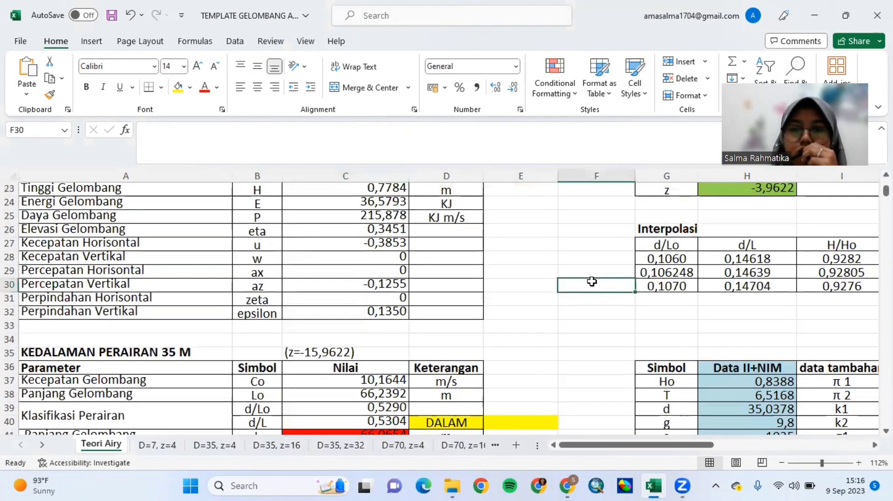
pyautogui.scroll(-5, 591, 281)
pyautogui.scroll(2, 592, 281)
pyautogui.hscroll(2, 591, 281)
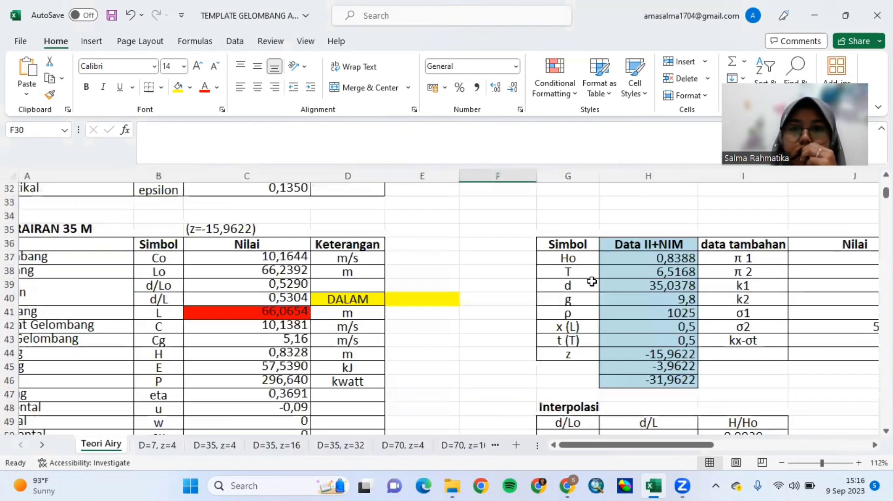
# Examine the two additional 35 m parameter tables for z=-3,9622 and z=-31,9622 alongside the 35 m input and additional data.
pyautogui.hscroll(6, 591, 281)
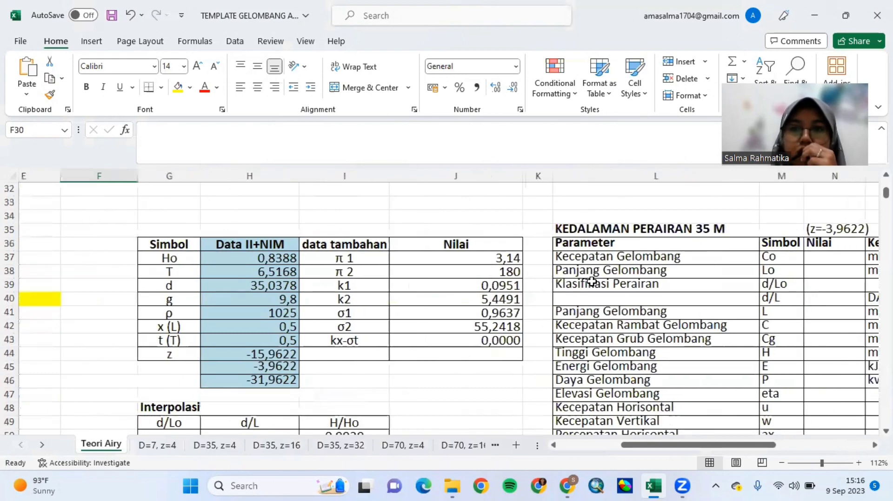
pyautogui.hscroll(4, 591, 281)
pyautogui.scroll(-1, 591, 281)
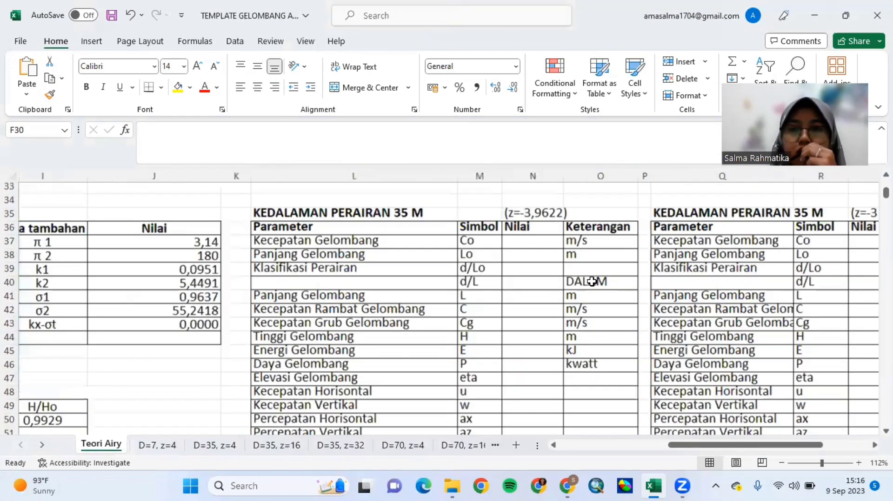
pyautogui.hscroll(3, 592, 282)
pyautogui.scroll(-3, 591, 281)
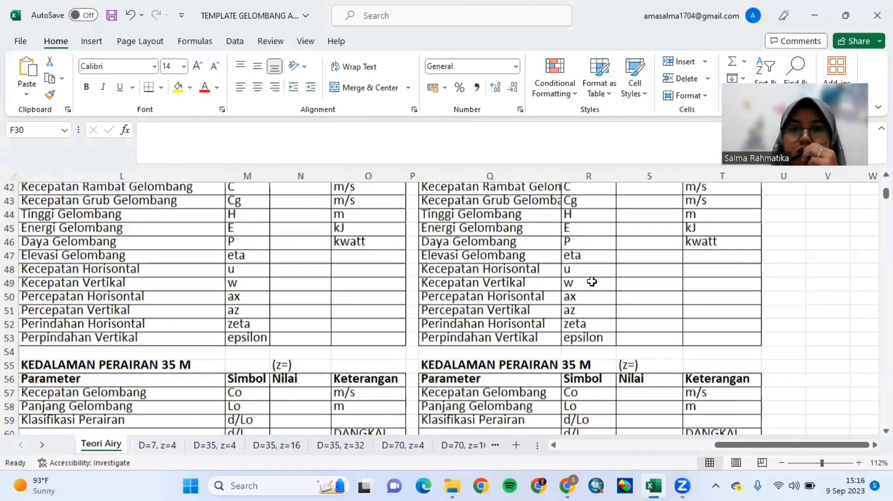
pyautogui.scroll(1, 592, 282)
pyautogui.scroll(-2, 591, 281)
pyautogui.hscroll(-3, 591, 281)
pyautogui.scroll(4, 592, 281)
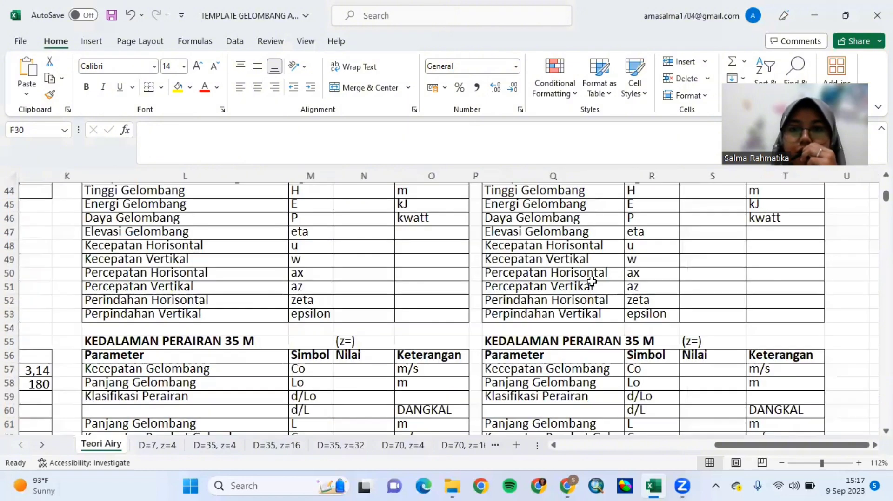
pyautogui.scroll(1, 591, 281)
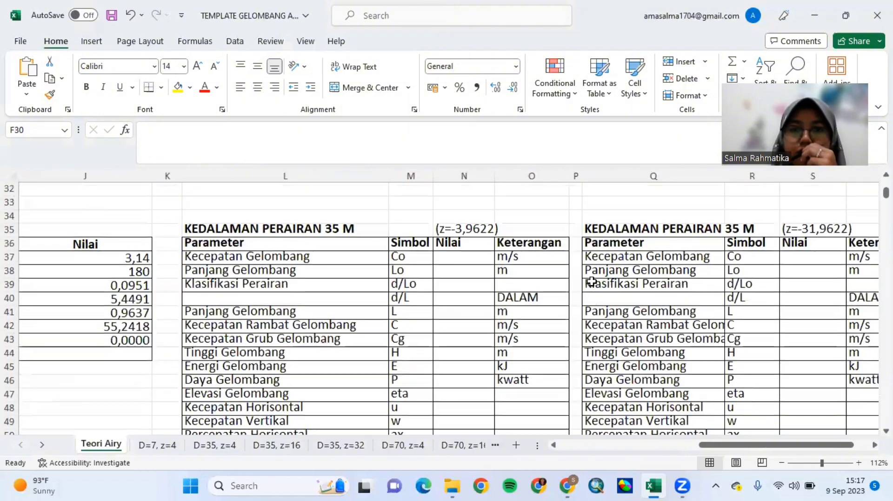
pyautogui.hscroll(-4, 591, 281)
pyautogui.hscroll(-3, 592, 281)
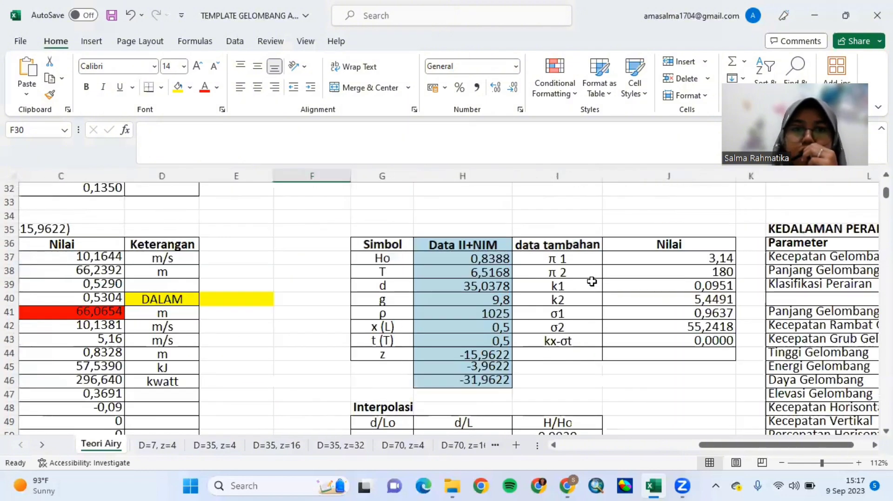
# Look over the 70 m template section and its neighbouring tables, comparing them with the 35 m tables.
pyautogui.scroll(-5, 592, 281)
pyautogui.hscroll(3, 592, 282)
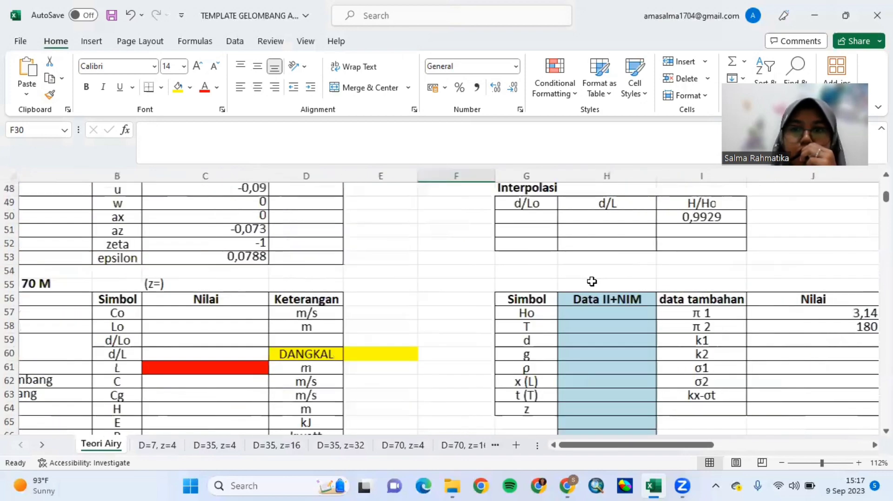
pyautogui.hscroll(4, 592, 281)
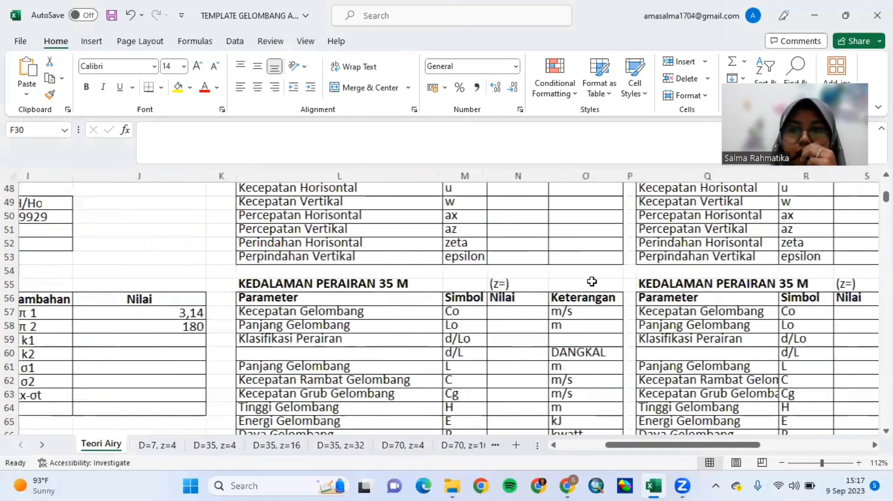
pyautogui.scroll(4, 592, 281)
pyautogui.scroll(2, 592, 281)
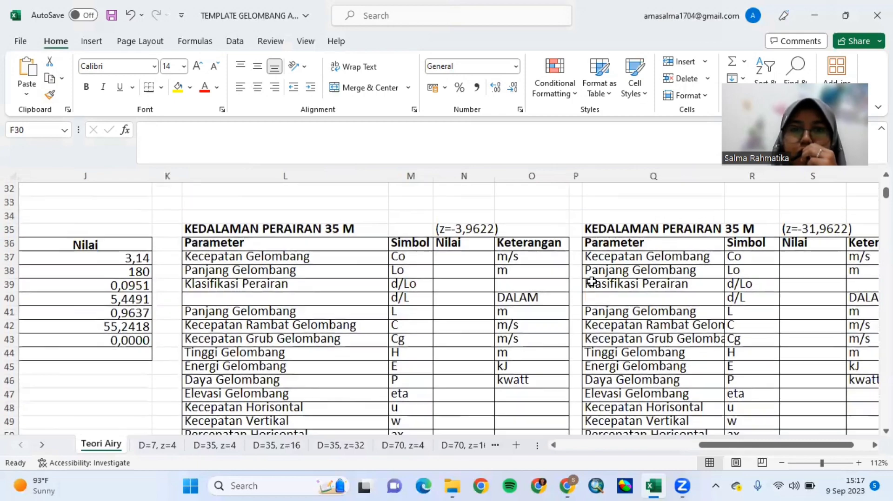
pyautogui.hscroll(-1, 591, 281)
pyautogui.scroll(-6, 591, 282)
pyautogui.hscroll(-5, 592, 281)
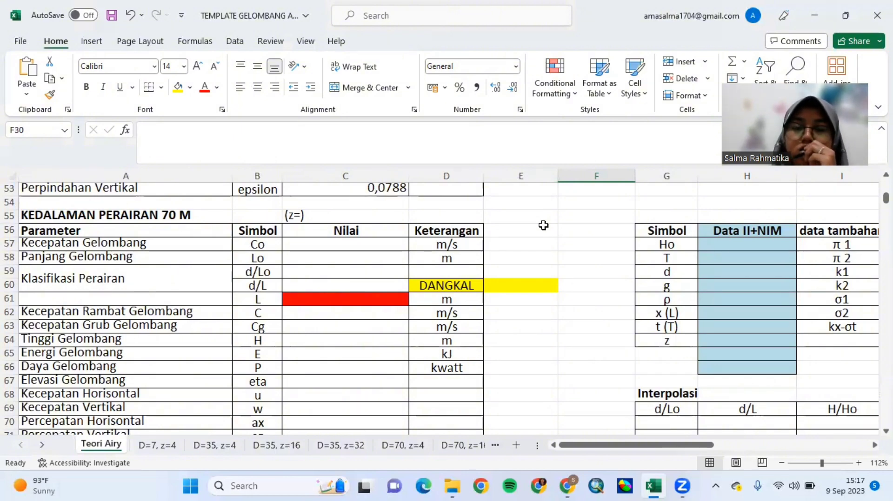
pyautogui.scroll(6, 543, 225)
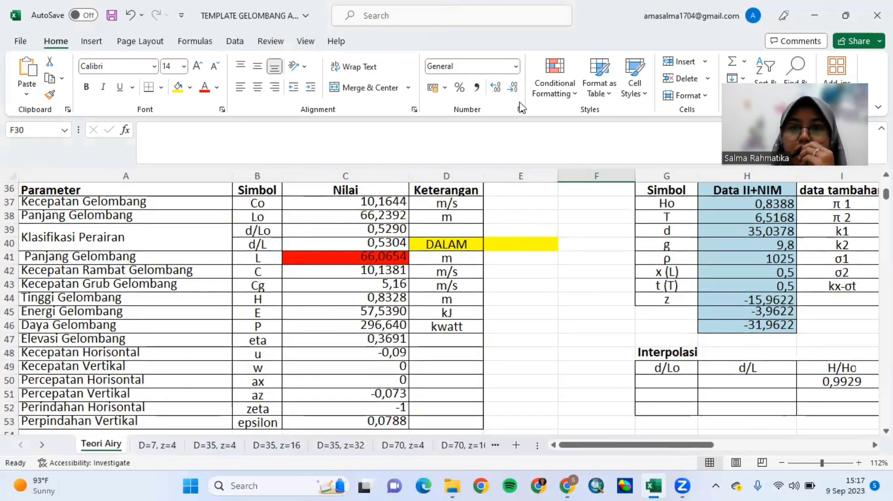
pyautogui.click(502, 29)
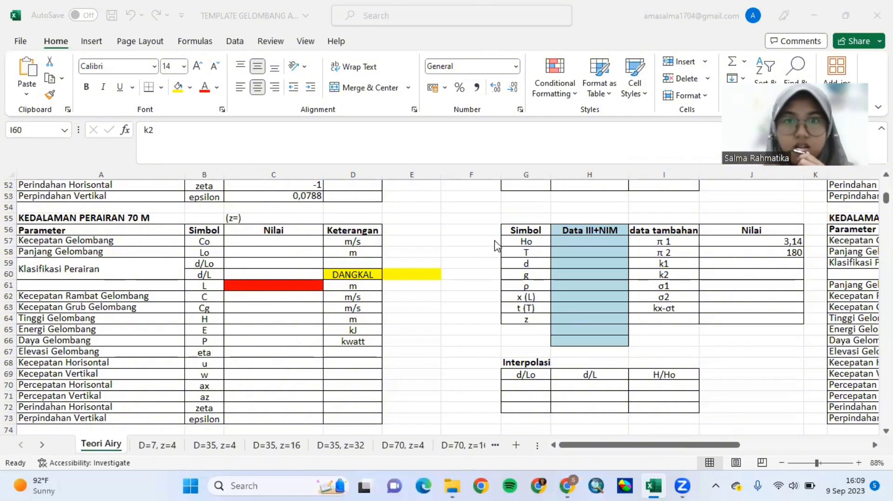
# Review the 35 m parameter tables for all three z positions and their interpolation table, through to the 70 m section.
pyautogui.scroll(7, 497, 245)
pyautogui.scroll(-1, 496, 245)
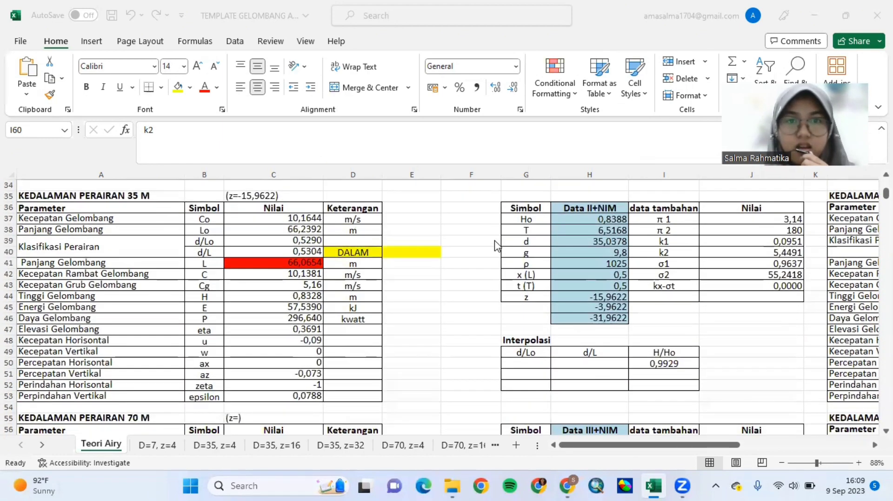
pyautogui.hscroll(8, 497, 245)
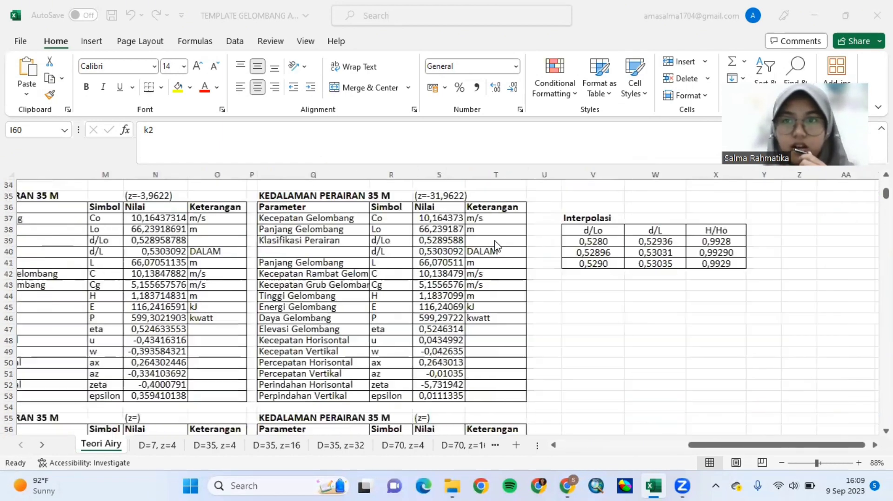
pyautogui.hscroll(3, 496, 245)
pyautogui.hscroll(-2, 495, 241)
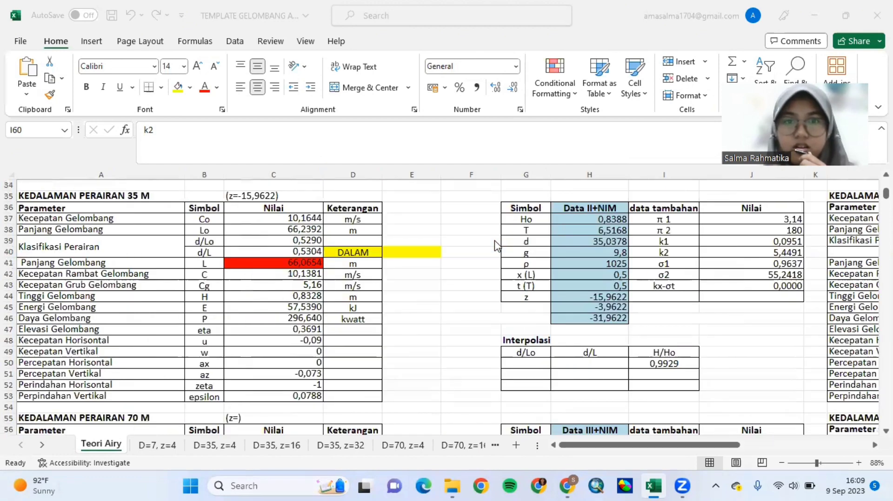
pyautogui.scroll(2, 495, 241)
pyautogui.scroll(-3, 495, 243)
pyautogui.scroll(-3, 495, 243)
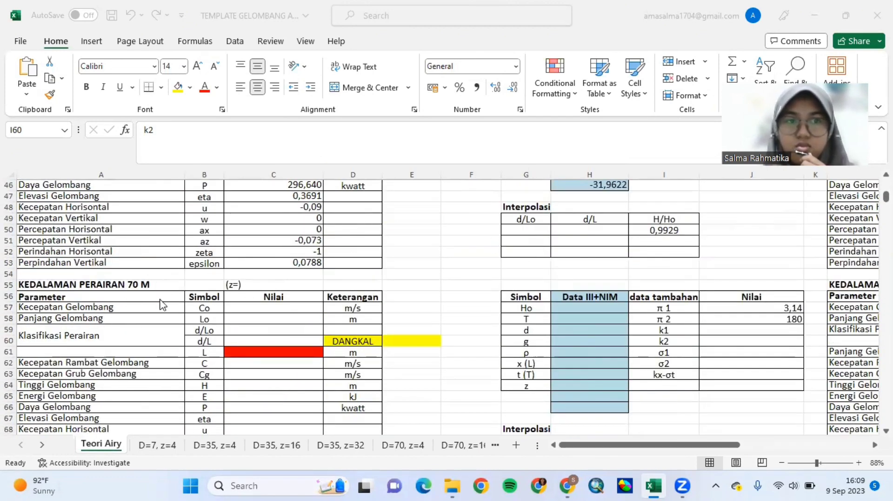
pyautogui.scroll(2, 450, 303)
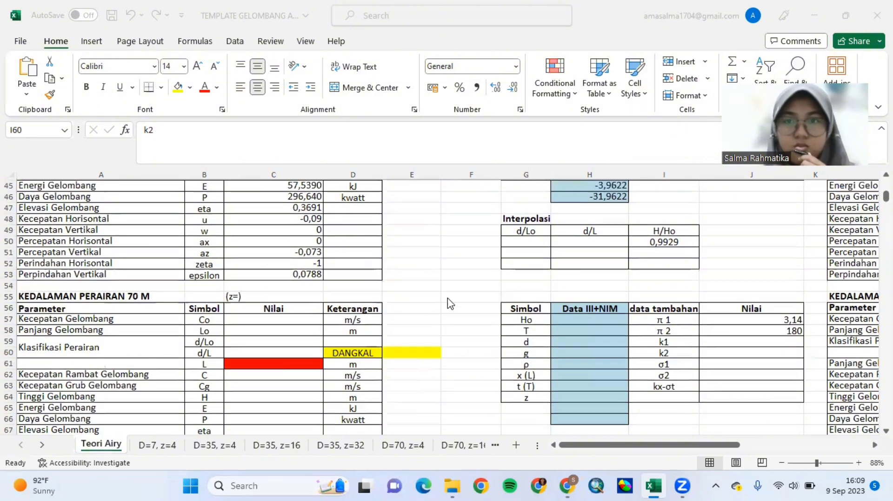
# Copy the Data III+NIM figures in H3:H12 and paste them as values into the 70 m input table starting at H57.
pyautogui.scroll(14, 450, 303)
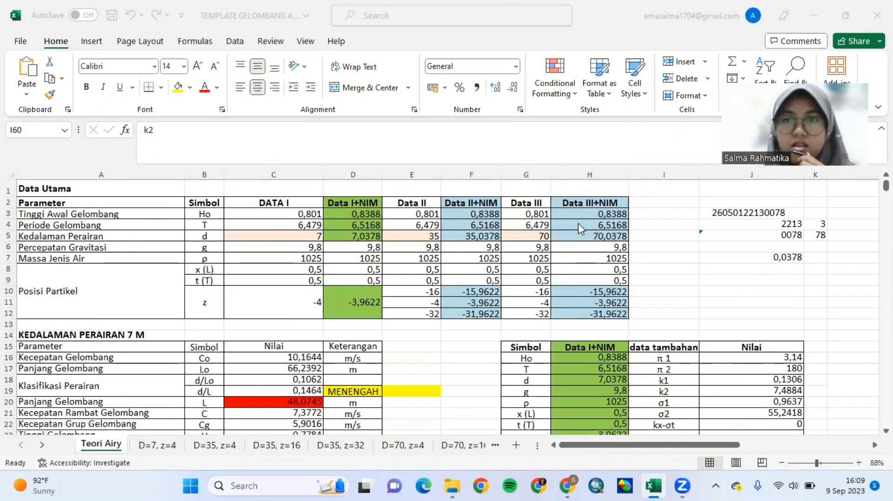
pyautogui.moveTo(573, 212); pyautogui.dragTo(581, 314)
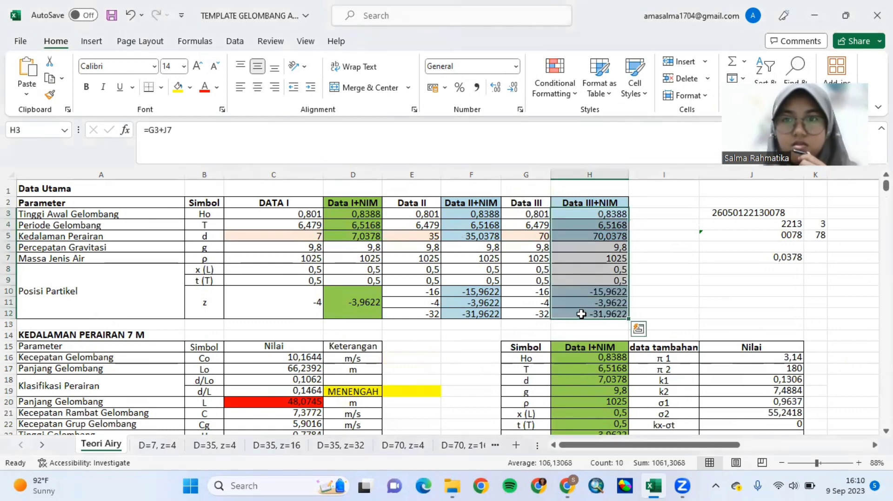
pyautogui.rightClick(583, 313)
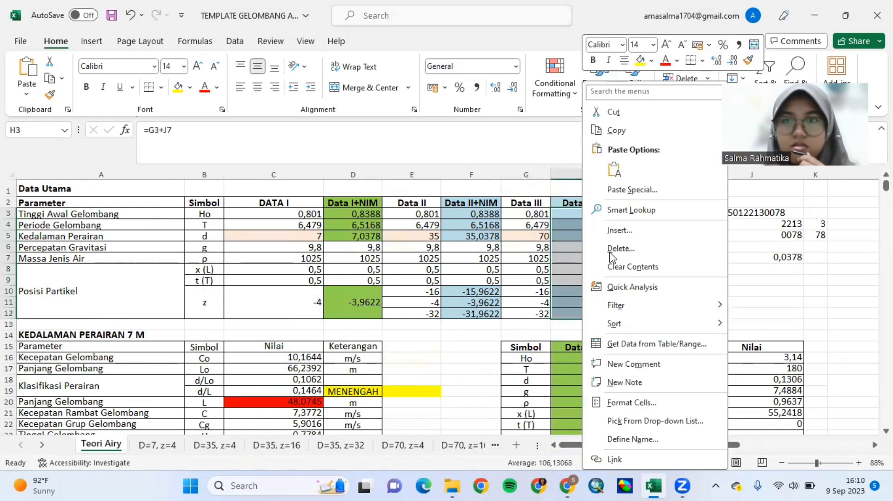
pyautogui.click(615, 130)
pyautogui.scroll(-11, 471, 343)
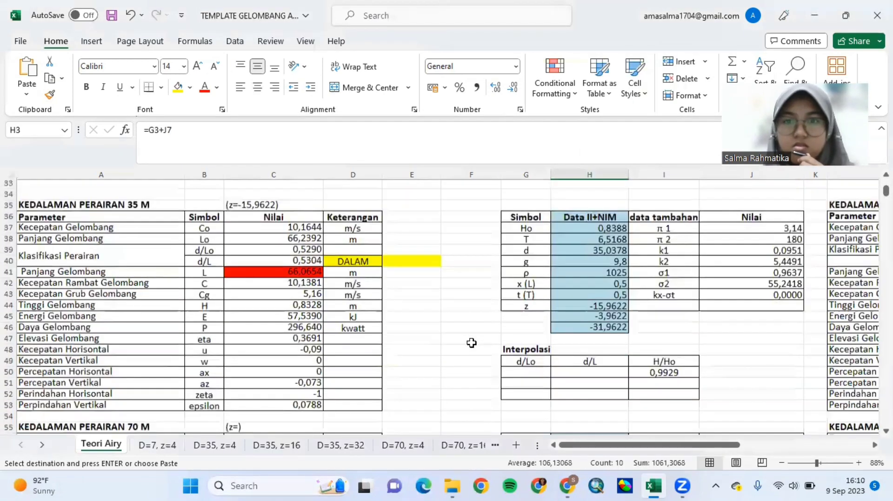
pyautogui.scroll(-6, 471, 342)
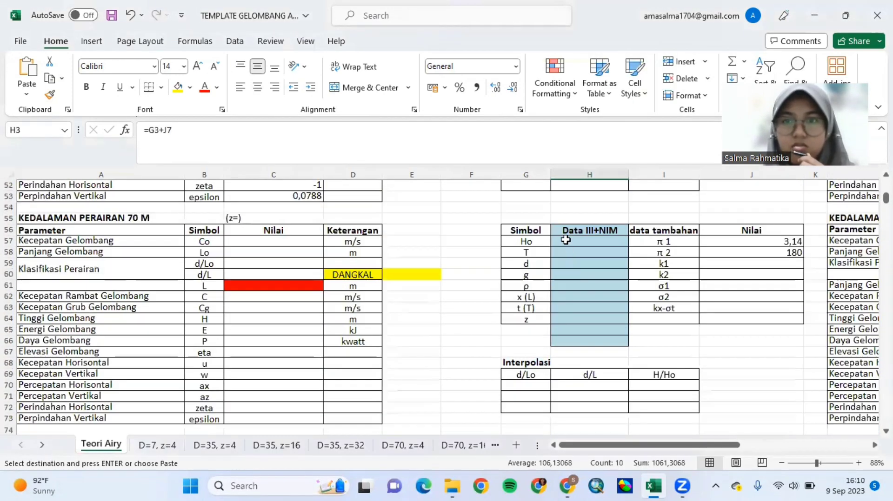
pyautogui.click(565, 240)
pyautogui.rightClick(565, 240)
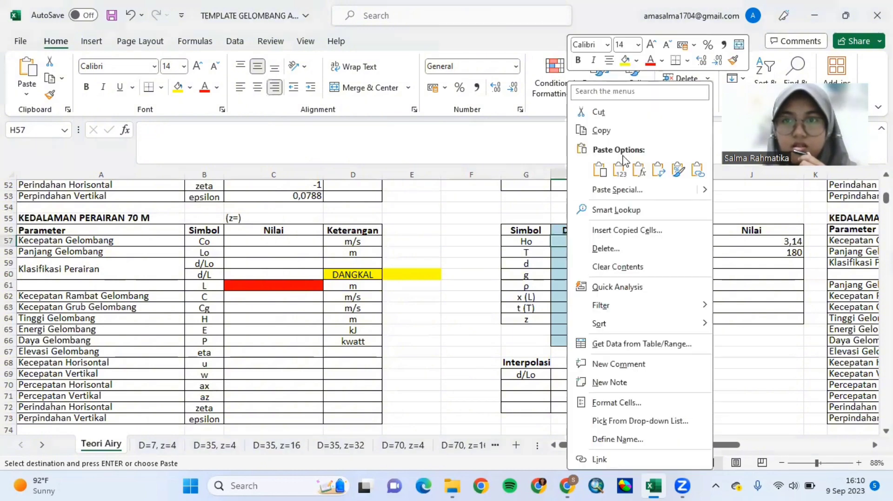
pyautogui.click(618, 170)
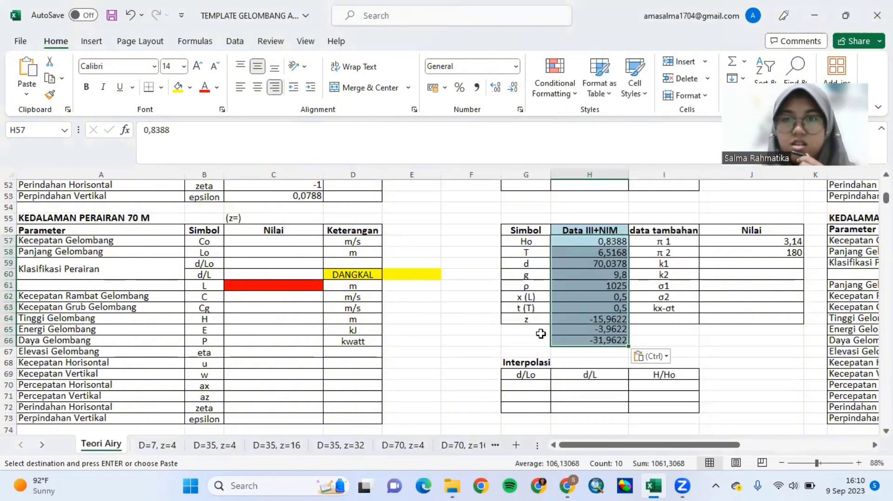
pyautogui.doubleClick(465, 342)
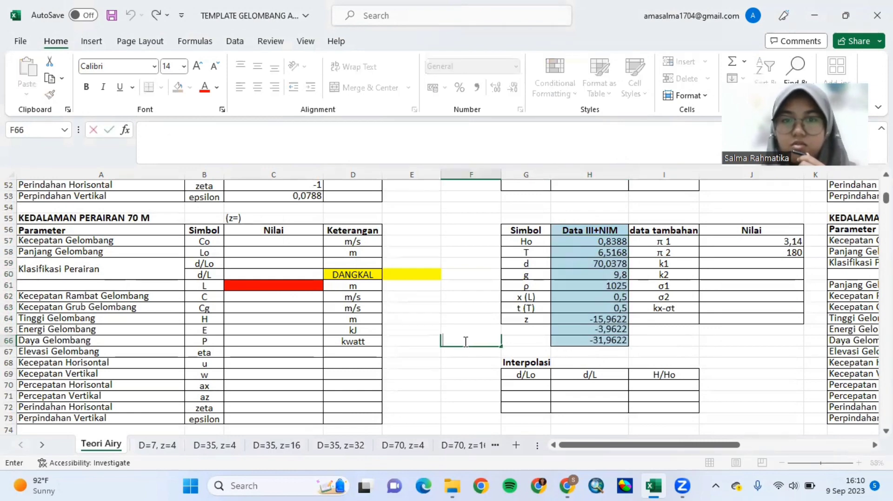
pyautogui.click(423, 341)
# Compare the 7 m and 35 m tables, including additional data and interpolation, with the layout of the 70 m section.
pyautogui.scroll(11, 420, 263)
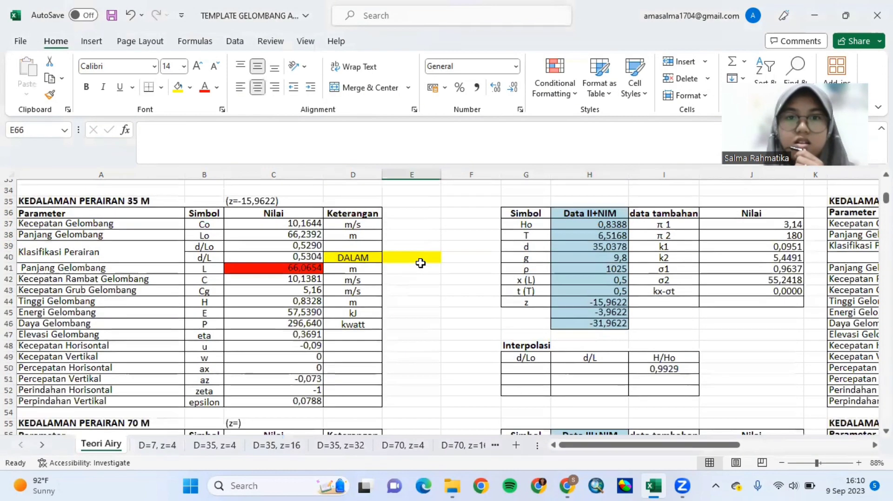
pyautogui.scroll(3, 420, 263)
pyautogui.scroll(-7, 421, 264)
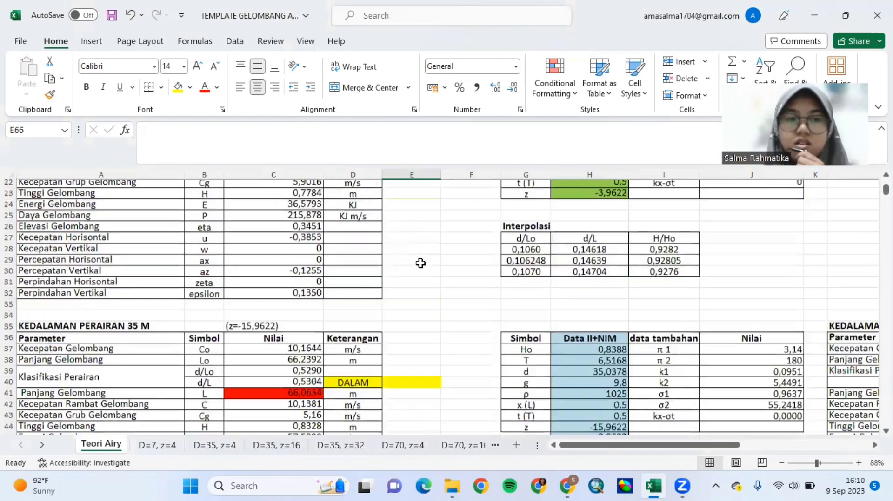
pyautogui.scroll(-2, 420, 263)
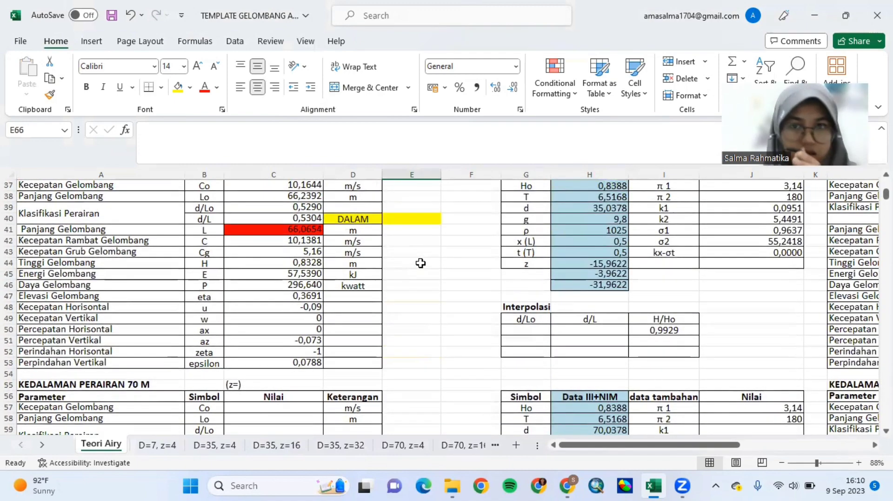
pyautogui.scroll(3, 420, 264)
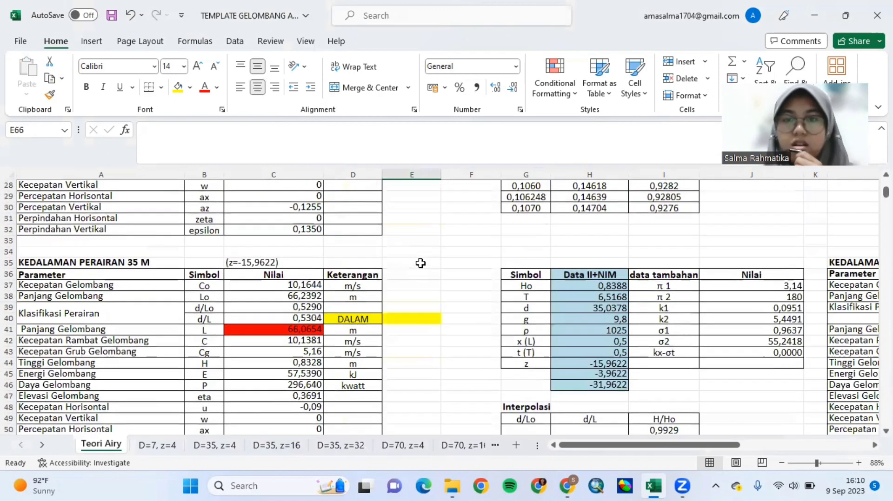
pyautogui.scroll(3, 420, 263)
pyautogui.scroll(-9, 420, 263)
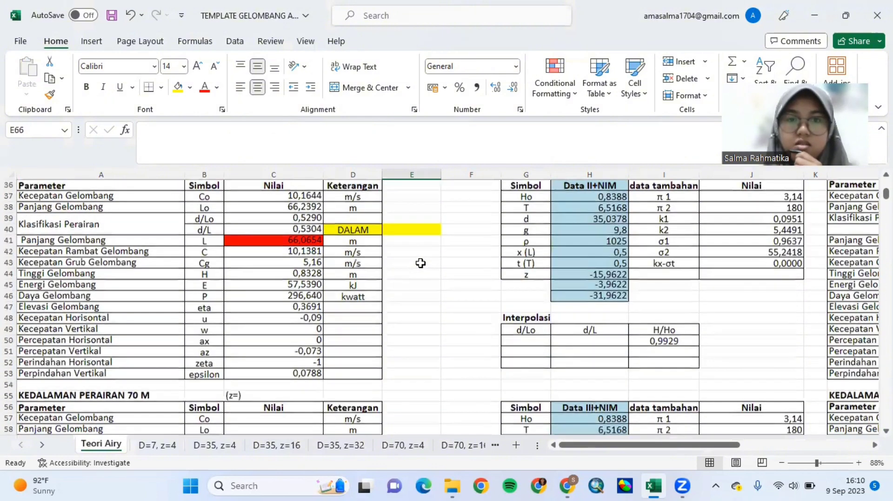
pyautogui.hscroll(5, 420, 263)
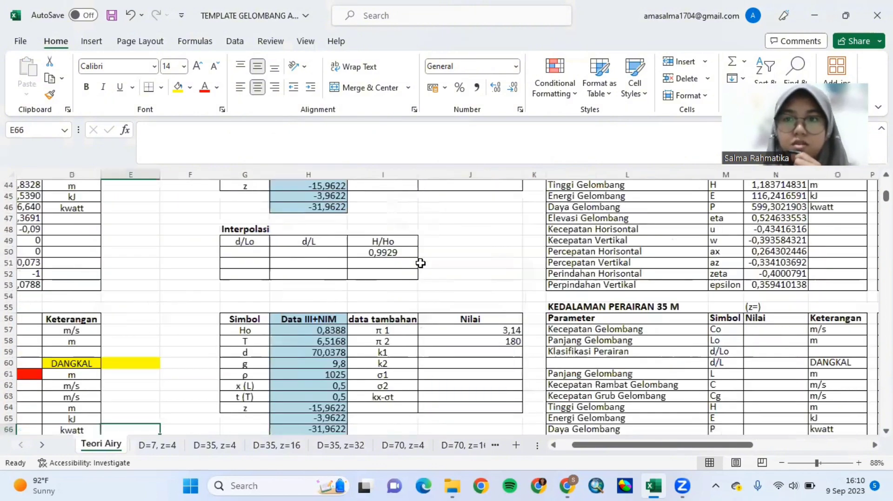
pyautogui.hscroll(-2, 420, 263)
pyautogui.scroll(2, 420, 263)
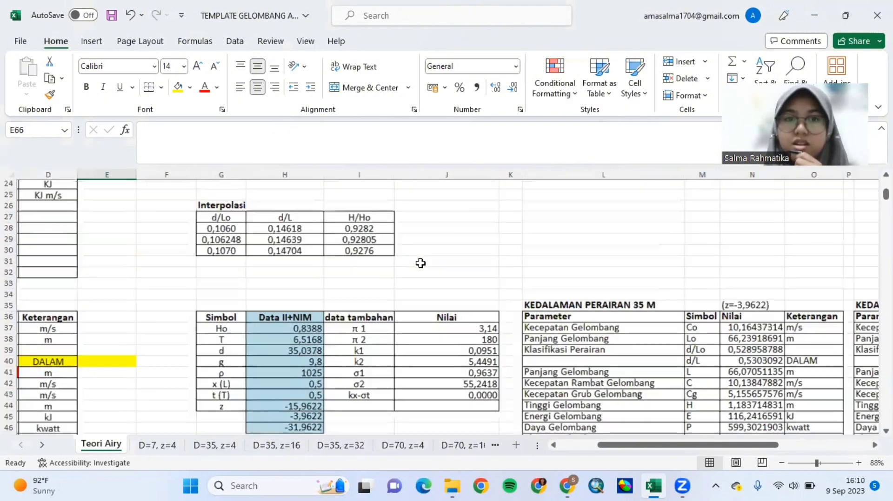
pyautogui.scroll(-5, 420, 263)
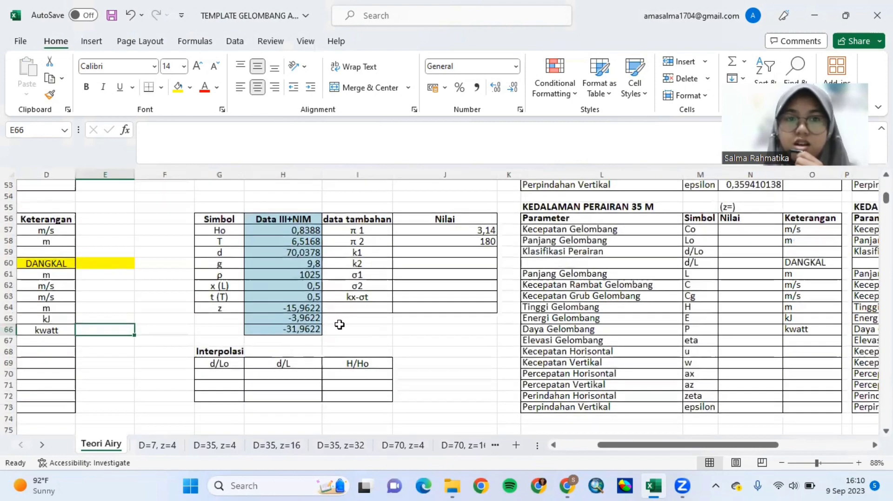
pyautogui.hscroll(-1, 344, 323)
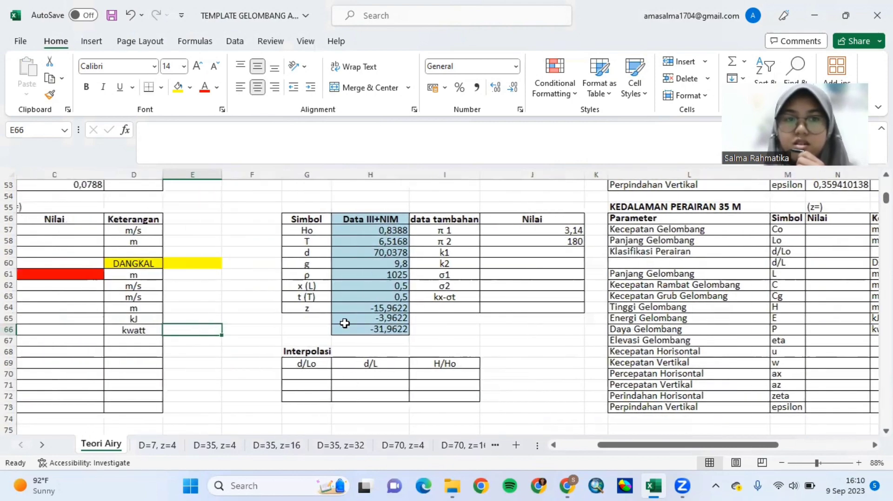
pyautogui.scroll(2, 344, 323)
pyautogui.hscroll(-2, 344, 323)
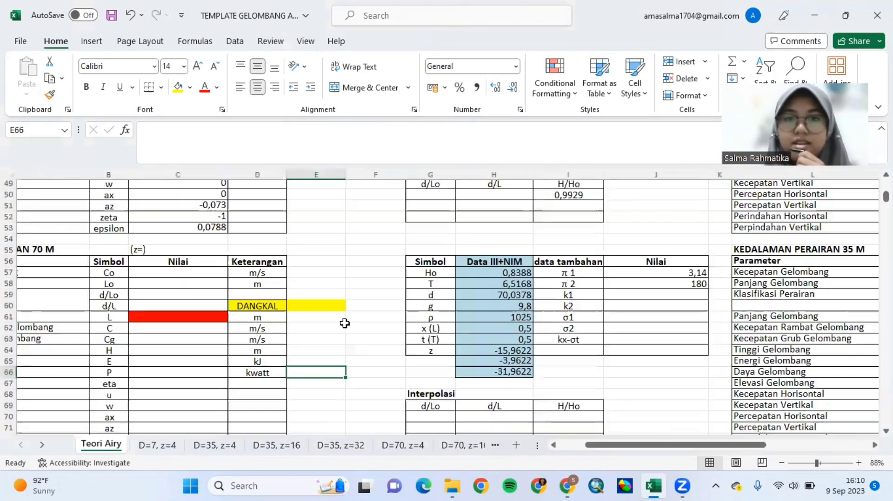
# Examine the unfilled 70 m parameter table alongside its Data III+NIM inputs, additional data, interpolation table and the neighbouring parameter tables.
pyautogui.scroll(-2, 345, 323)
pyautogui.hscroll(1, 345, 323)
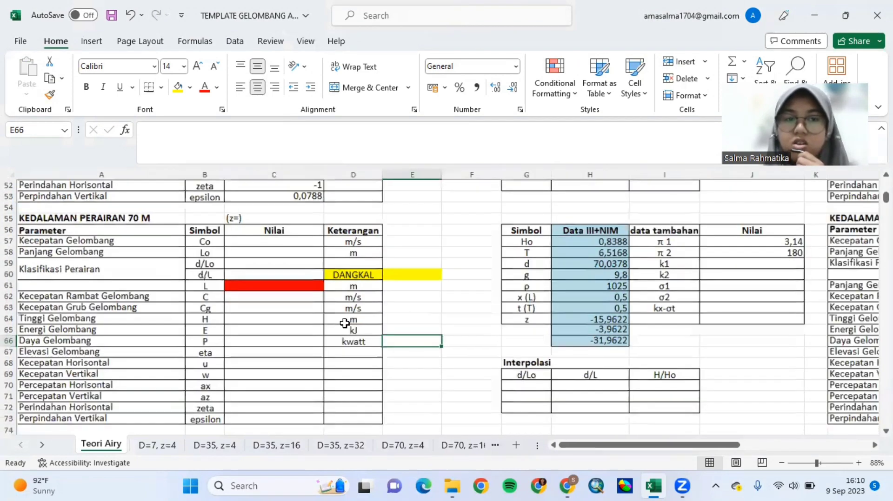
pyautogui.hscroll(8, 345, 323)
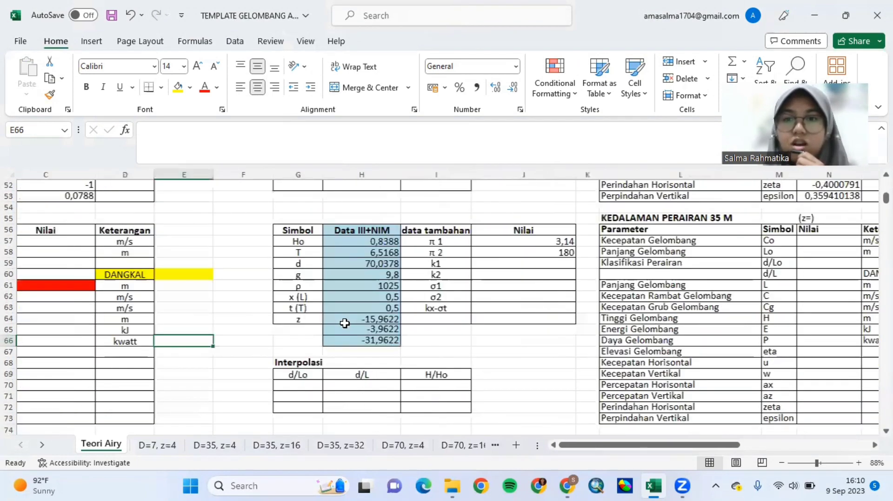
pyautogui.hscroll(-4, 344, 324)
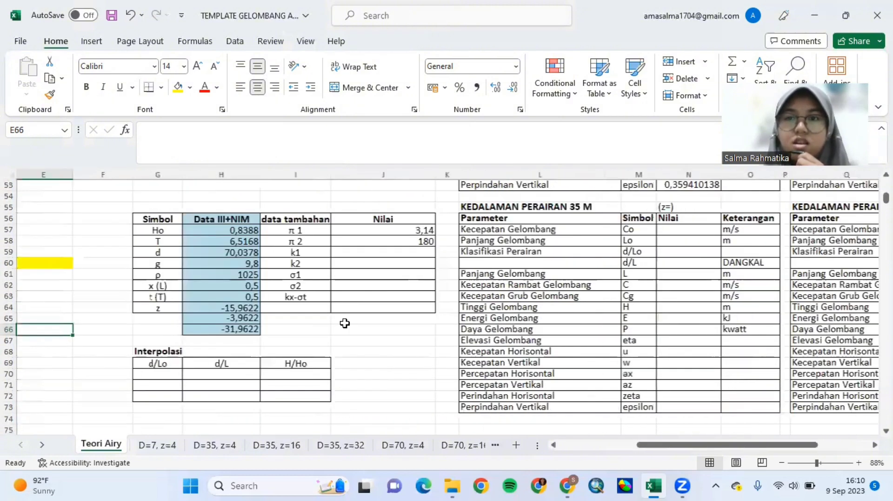
pyautogui.hscroll(-5, 345, 323)
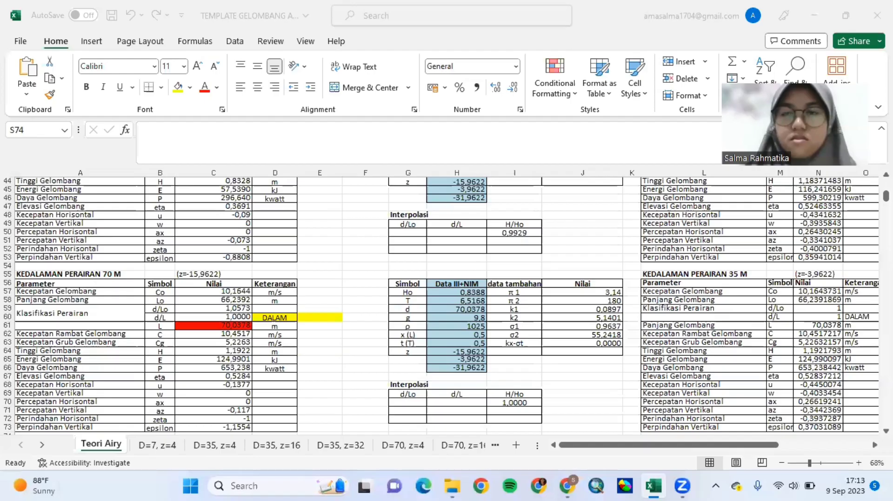
# Review the completed Airy theory tables for 70 m, 35 m and 7 m depth against the main data table.
pyautogui.click(639, 39)
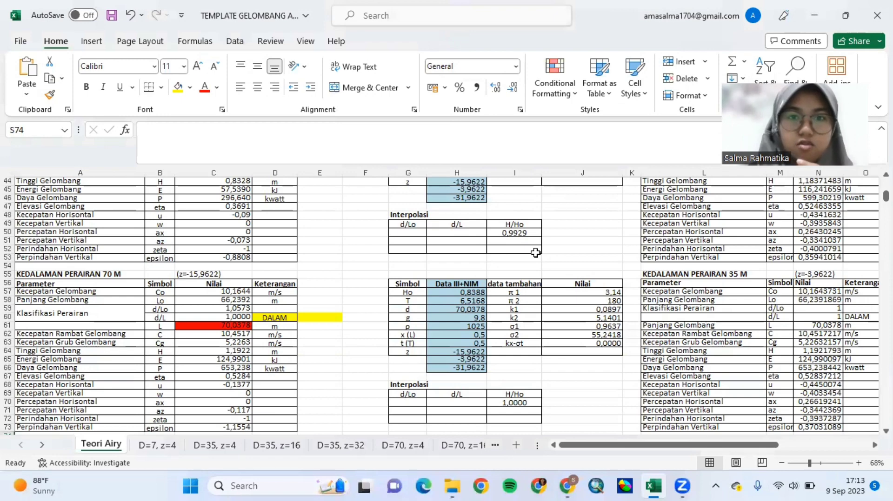
pyautogui.scroll(10, 535, 253)
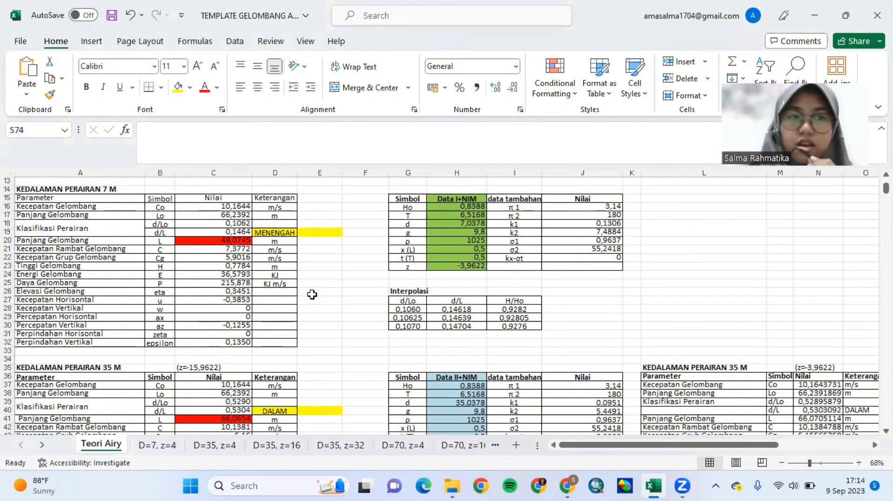
pyautogui.scroll(5, 311, 294)
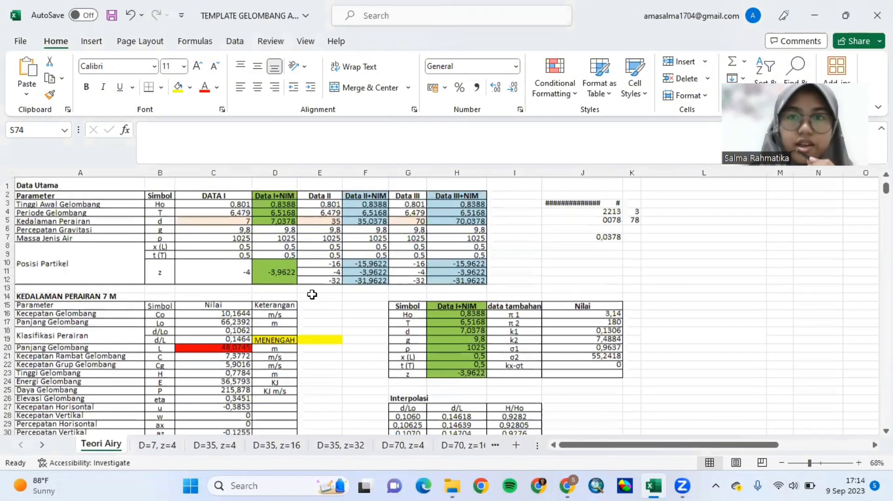
pyautogui.scroll(-5, 311, 294)
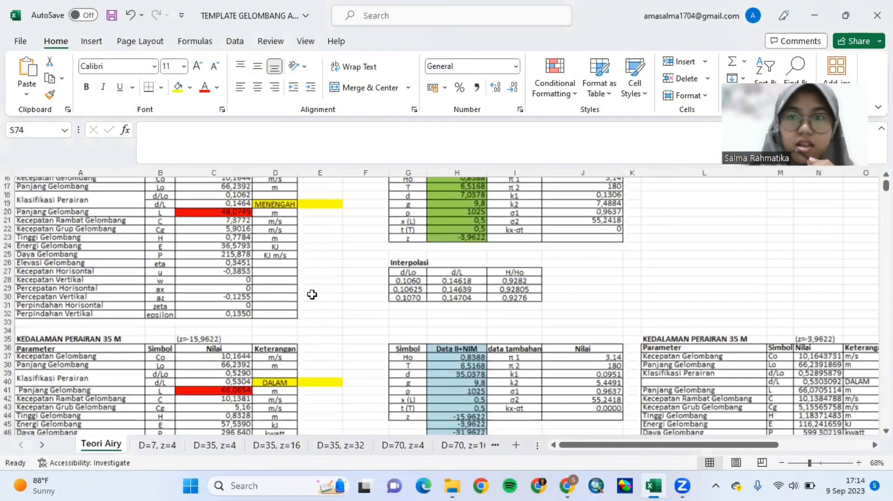
pyautogui.scroll(-9, 312, 294)
pyautogui.scroll(7, 311, 295)
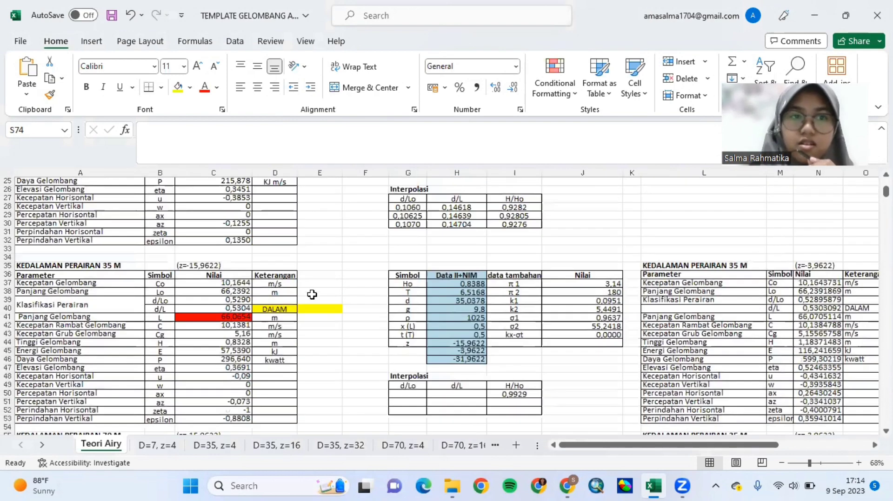
pyautogui.scroll(7, 311, 294)
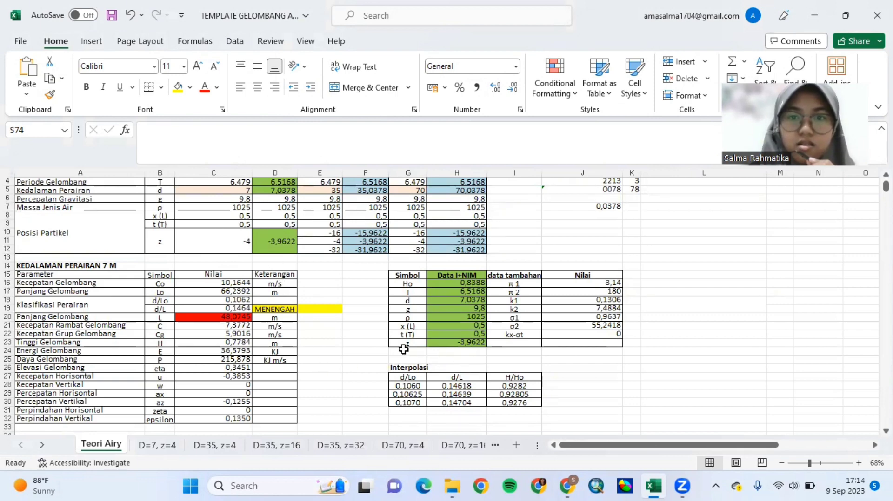
# Examine the Teori Airy sheet's result, input-data and interpolation tables for the 7 m, 35 m and 70 m water depths.
pyautogui.scroll(2, 403, 349)
pyautogui.hscroll(1, 403, 349)
pyautogui.scroll(-8, 403, 349)
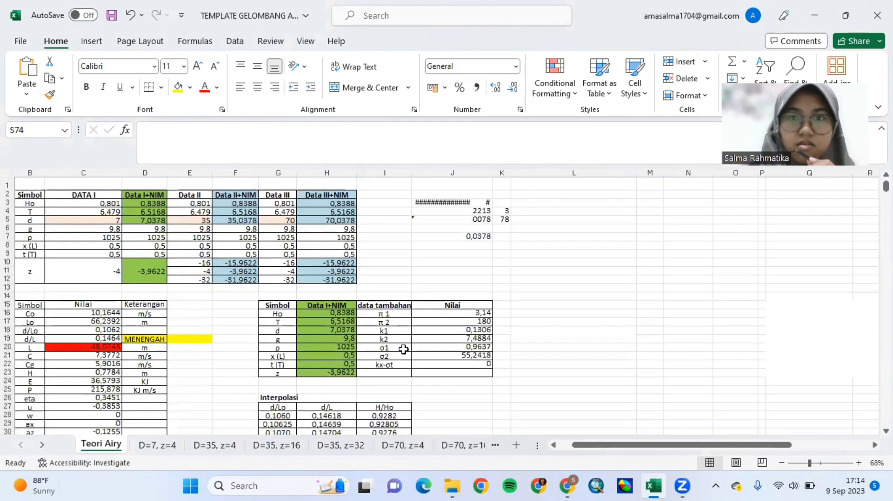
pyautogui.hscroll(-1, 404, 349)
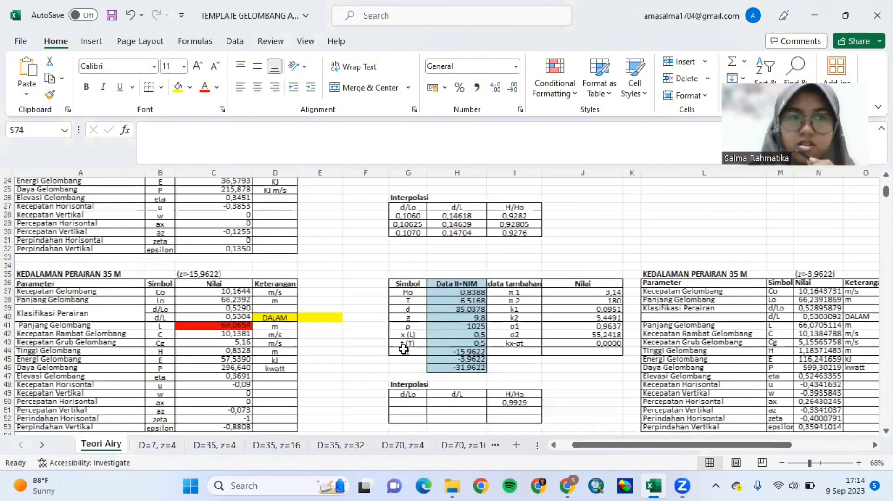
pyautogui.scroll(-1, 403, 350)
pyautogui.scroll(-1, 99, 245)
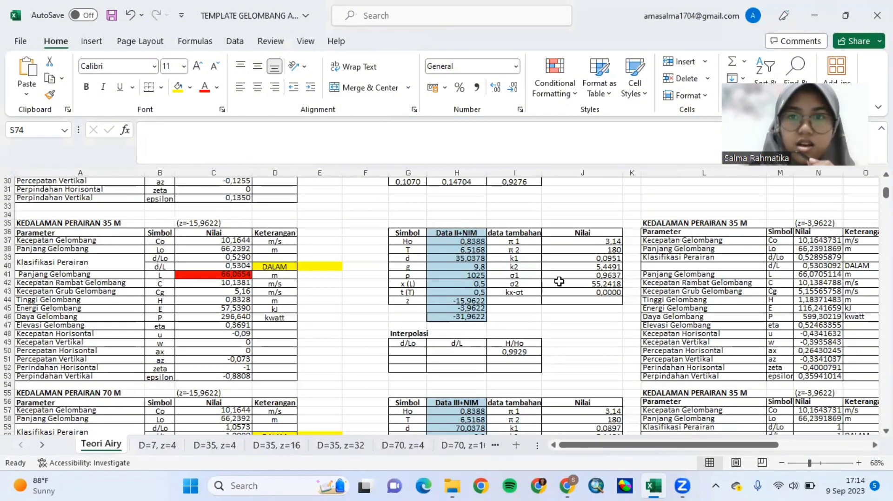
pyautogui.hscroll(2, 559, 282)
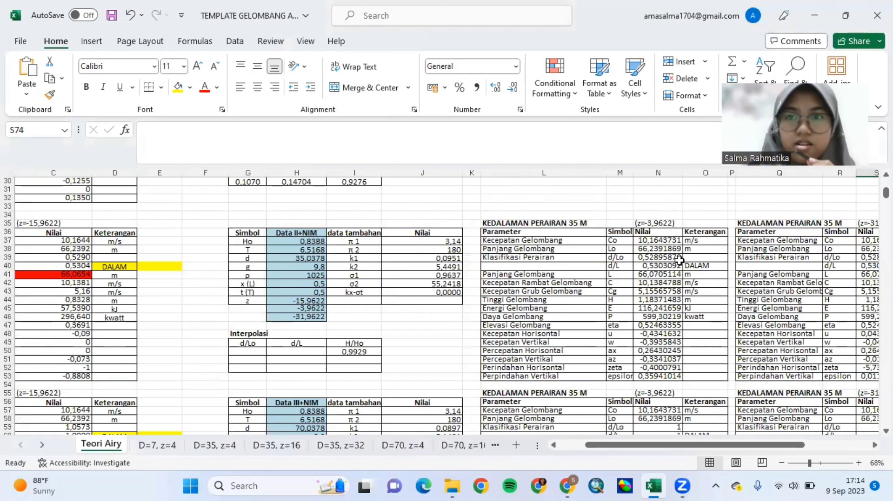
pyautogui.hscroll(3, 679, 260)
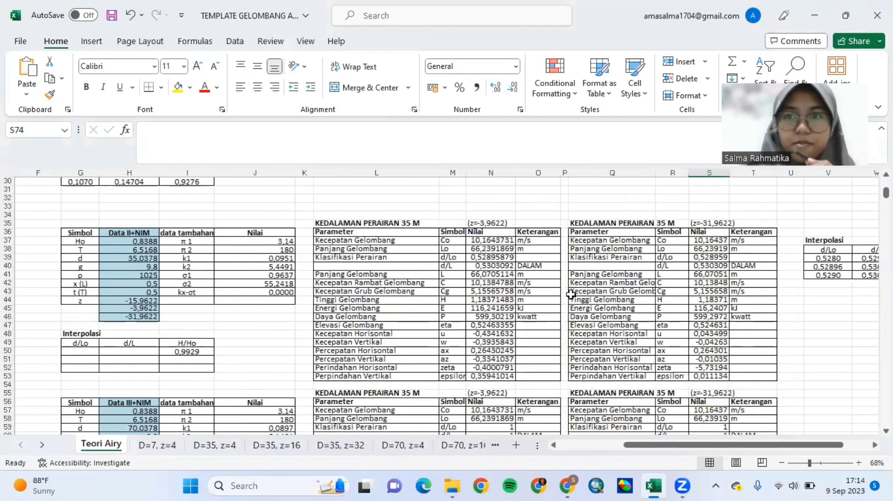
pyautogui.hscroll(-5, 571, 294)
pyautogui.scroll(-5, 571, 294)
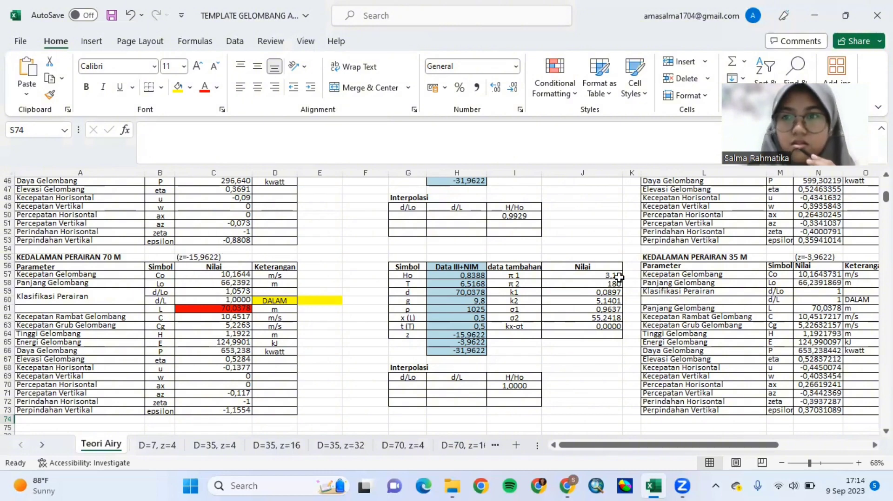
pyautogui.hscroll(6, 619, 278)
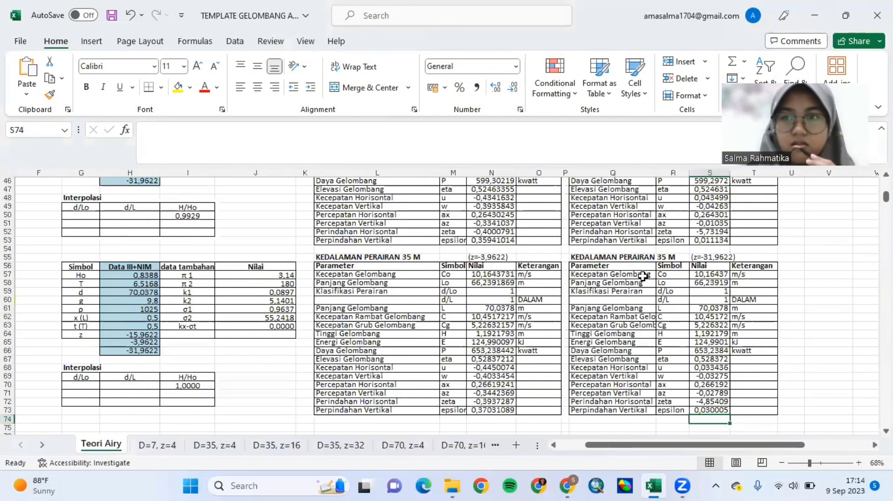
pyautogui.hscroll(1, 643, 276)
pyautogui.hscroll(-5, 592, 272)
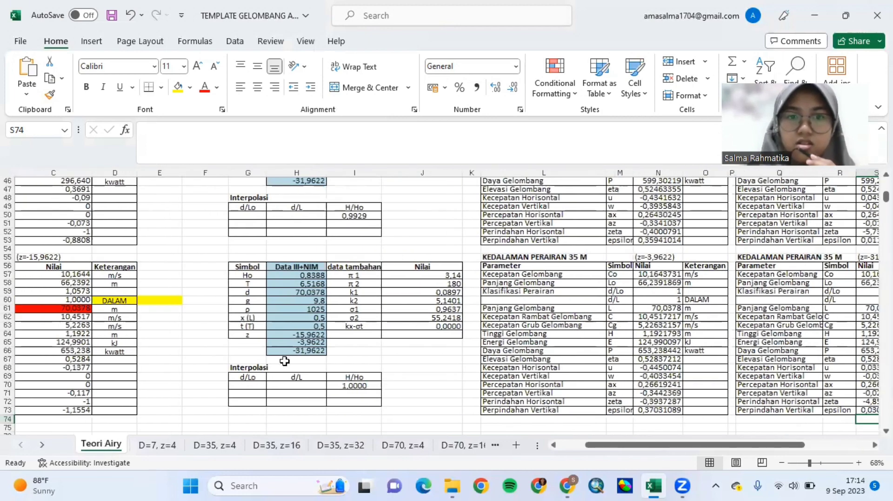
pyautogui.scroll(-1, 284, 361)
pyautogui.scroll(-2, 285, 361)
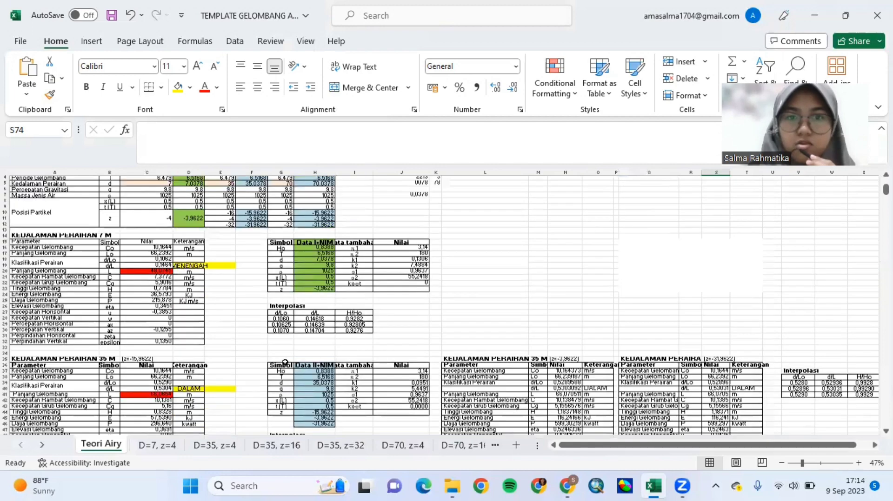
pyautogui.scroll(-6, 285, 362)
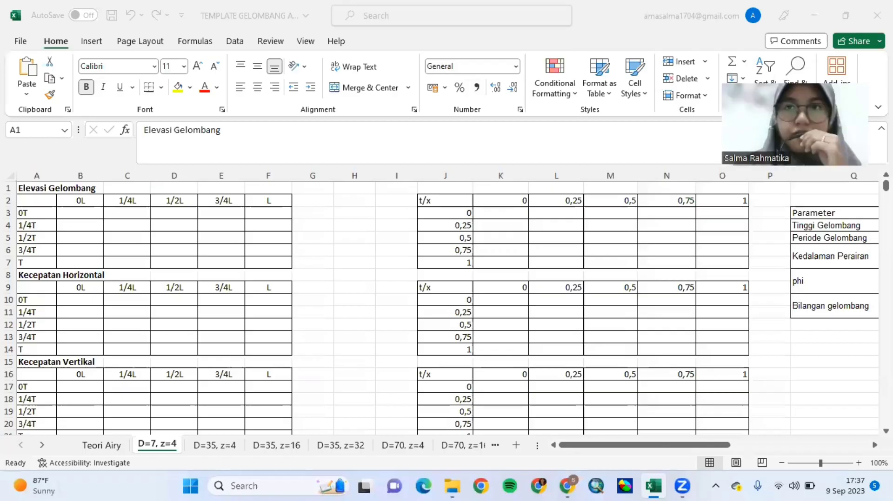
# On the D=7, z=4 sheet, link the wave height H in S4 to cell C23 of the Teori Airy sheet.
pyautogui.click(687, 46)
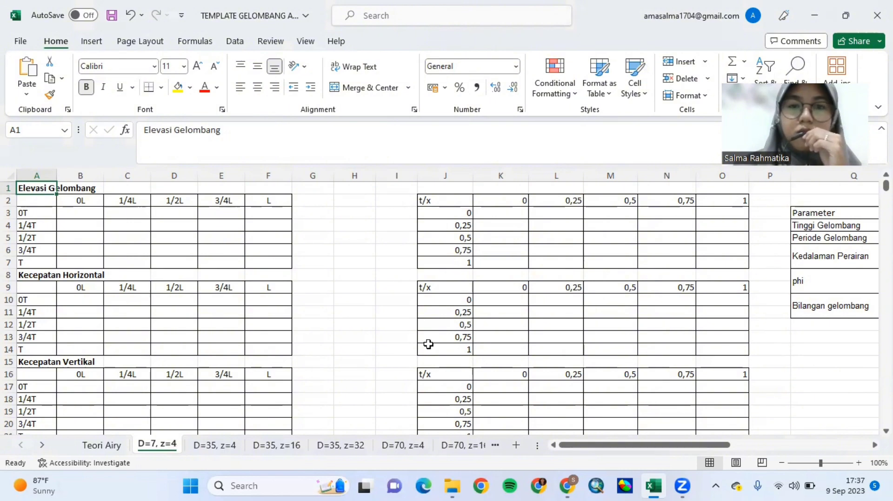
pyautogui.hscroll(6, 425, 345)
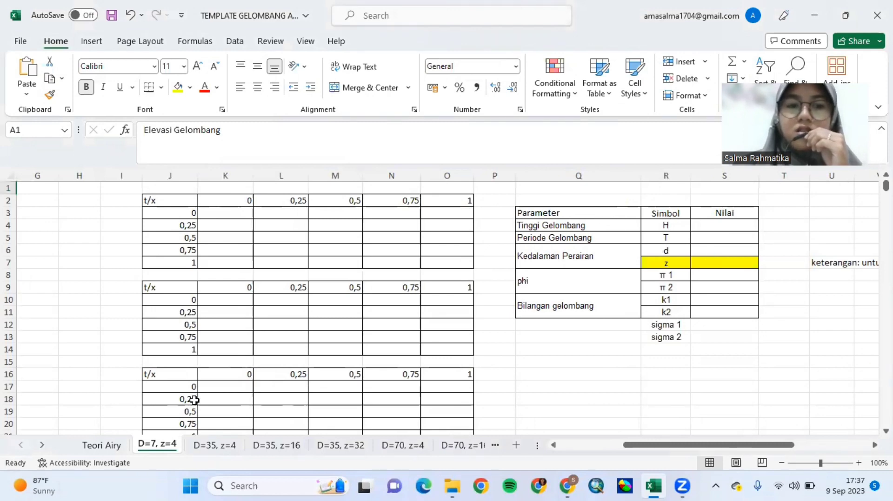
pyautogui.click(118, 447)
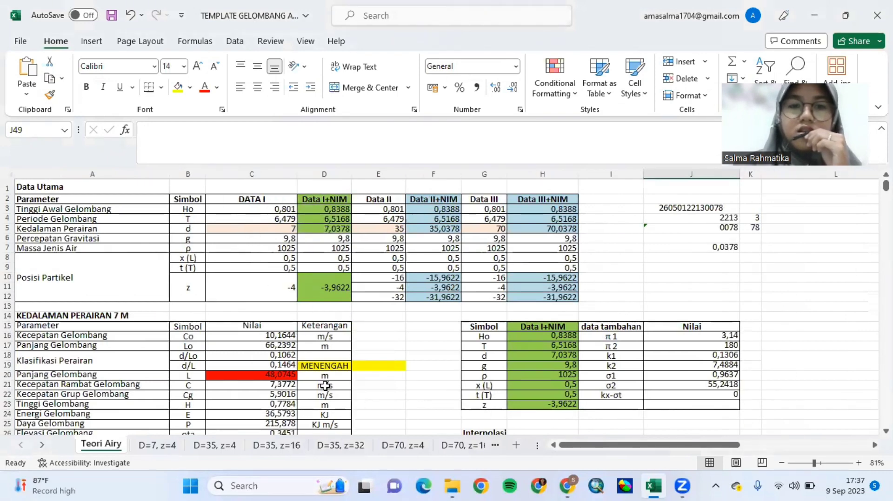
pyautogui.click(171, 446)
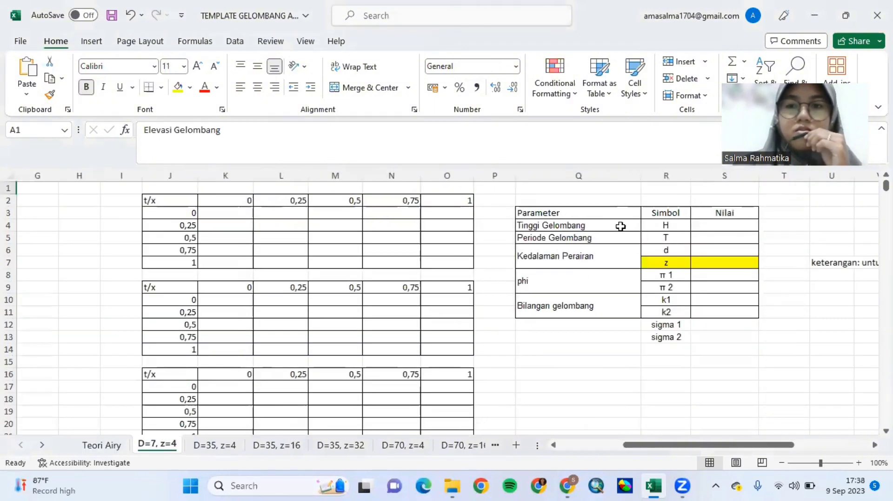
pyautogui.click(695, 229)
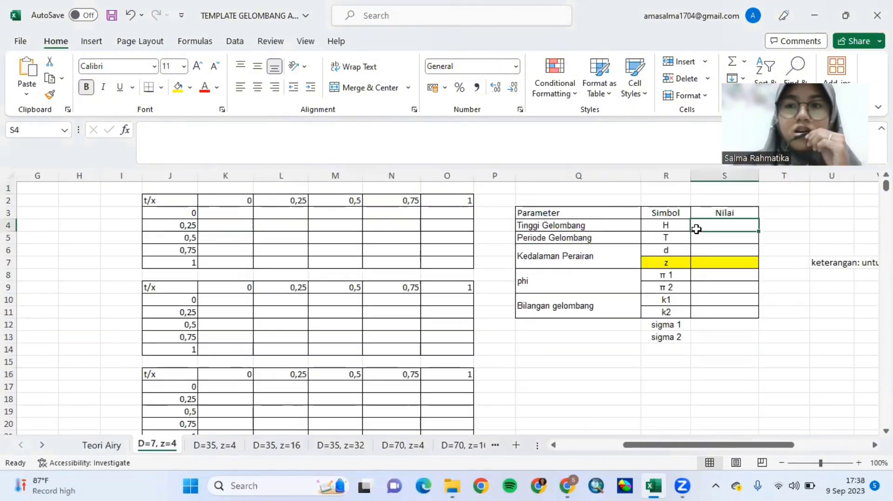
pyautogui.click(639, 160)
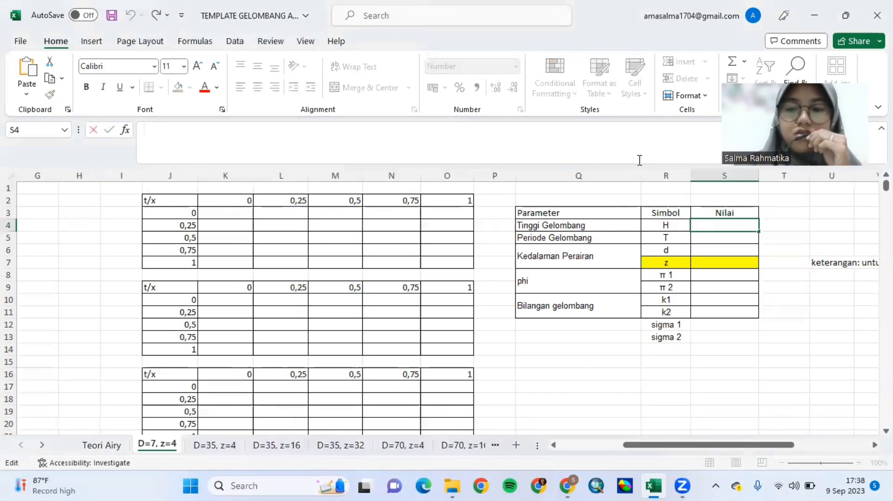
pyautogui.write('=')
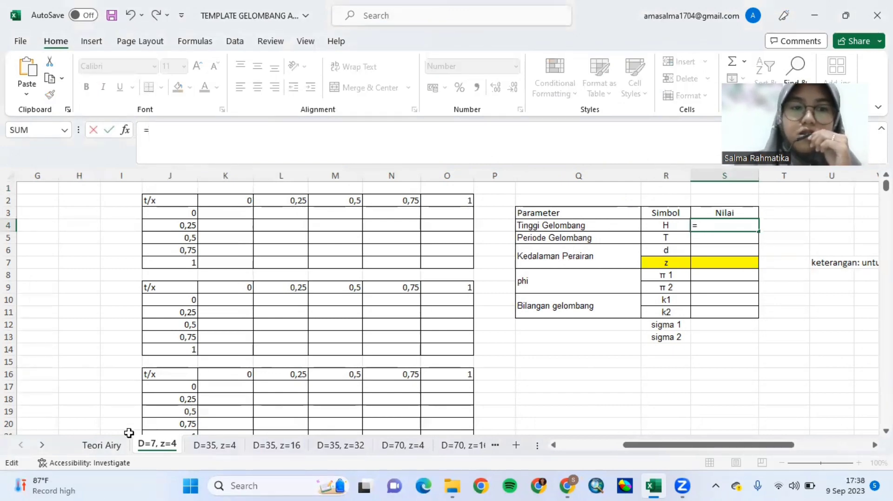
pyautogui.click(112, 448)
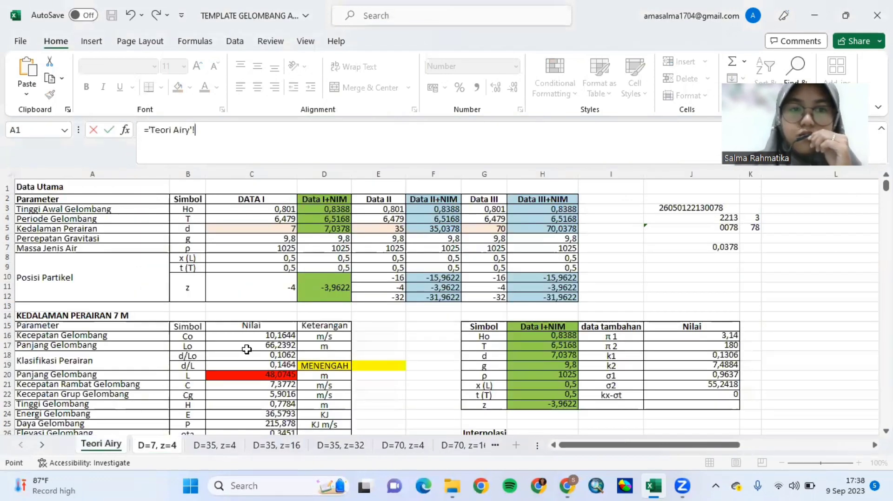
pyautogui.click(240, 403)
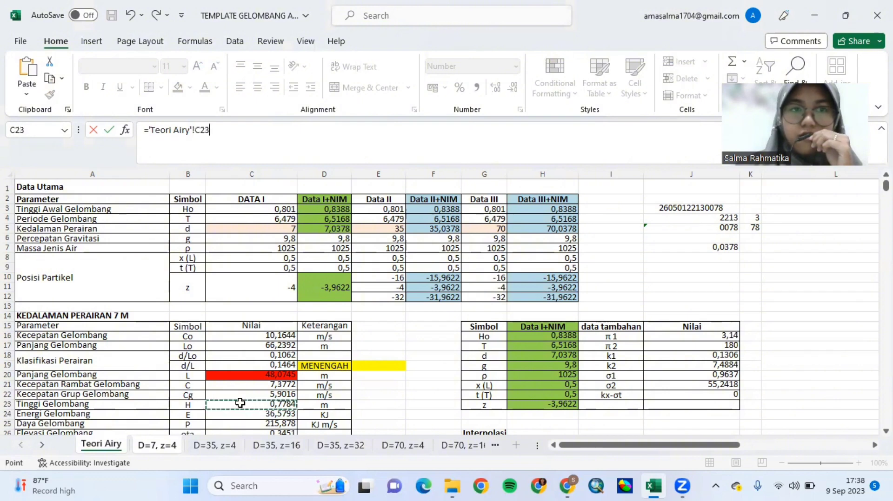
pyautogui.press('Return')
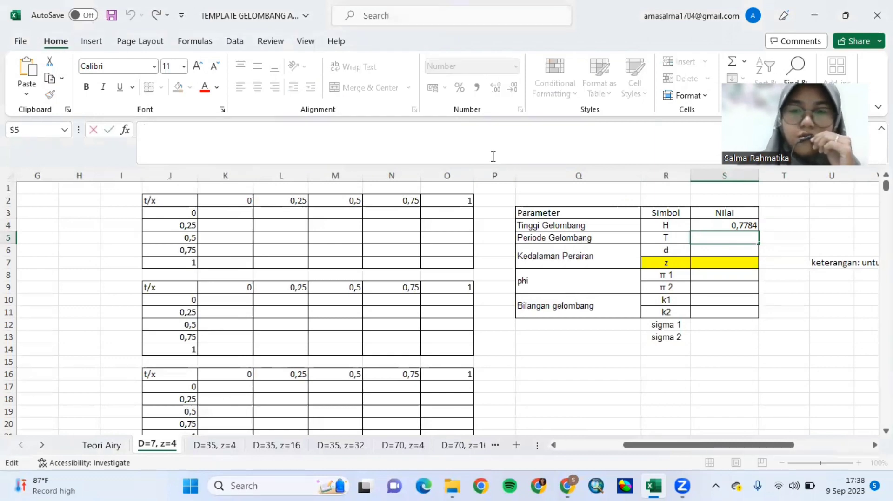
# Link the wave period T in S5 and water depth d in S6 to cells H17 and H18 of the Teori Airy sheet.
pyautogui.write('=')
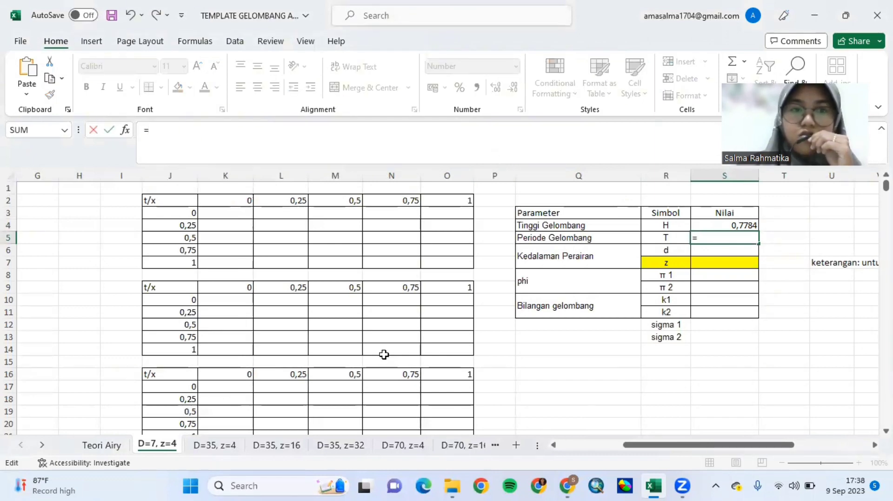
pyautogui.click(114, 444)
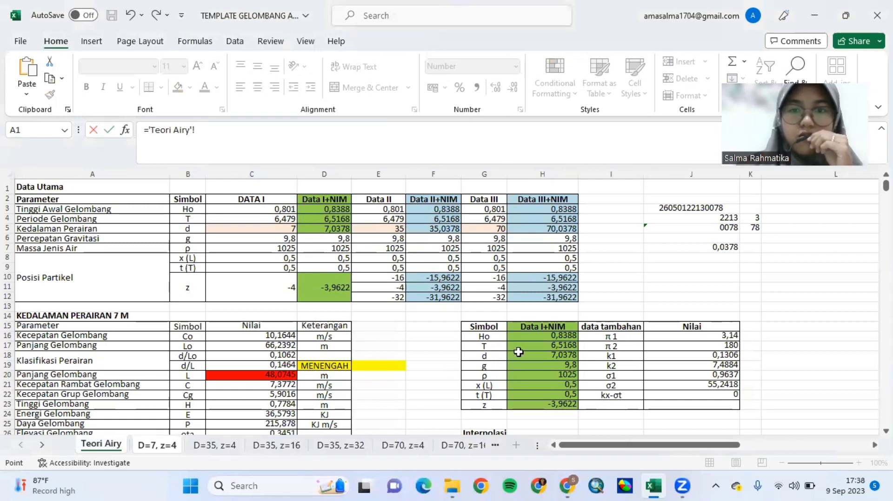
pyautogui.click(531, 345)
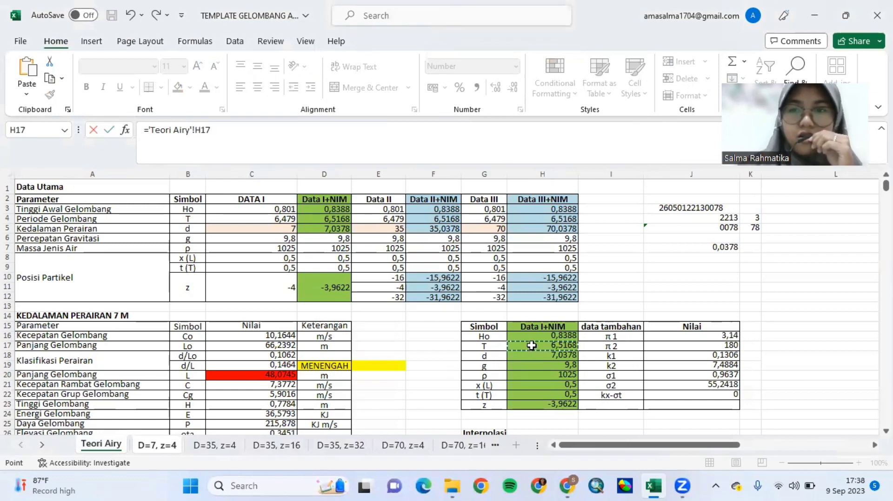
pyautogui.press('Return')
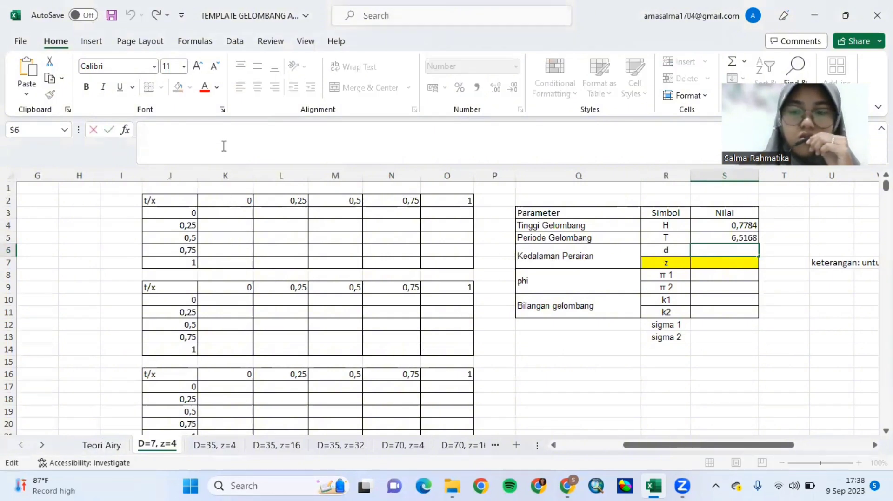
pyautogui.write('=')
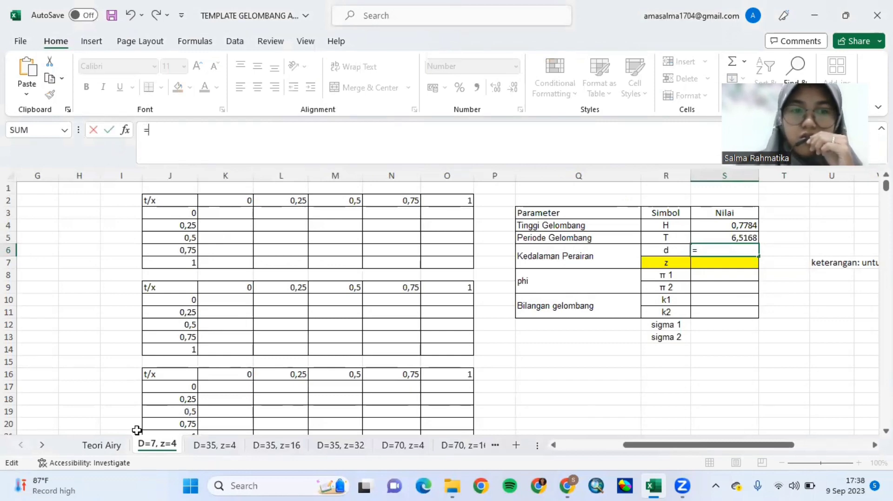
pyautogui.click(118, 448)
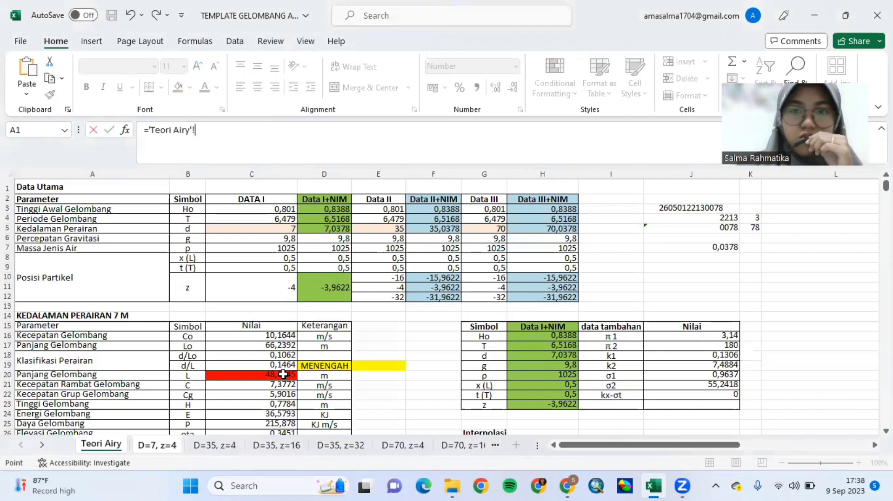
pyautogui.click(536, 353)
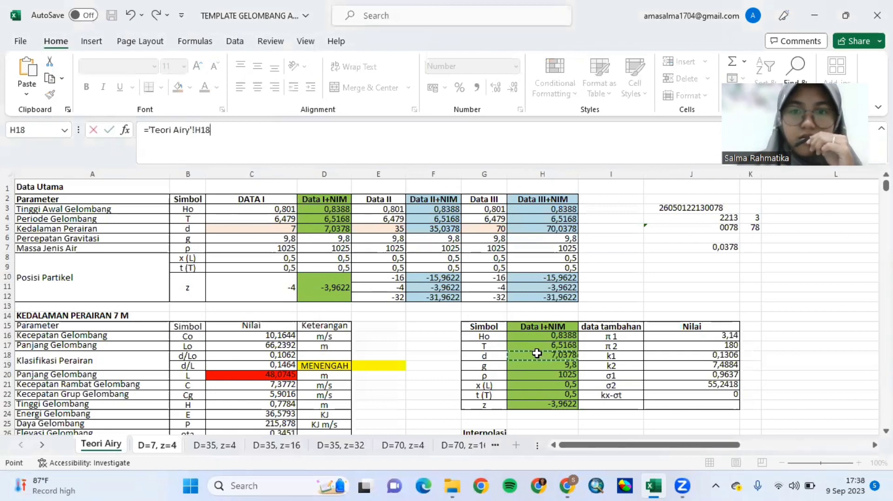
pyautogui.press('Return')
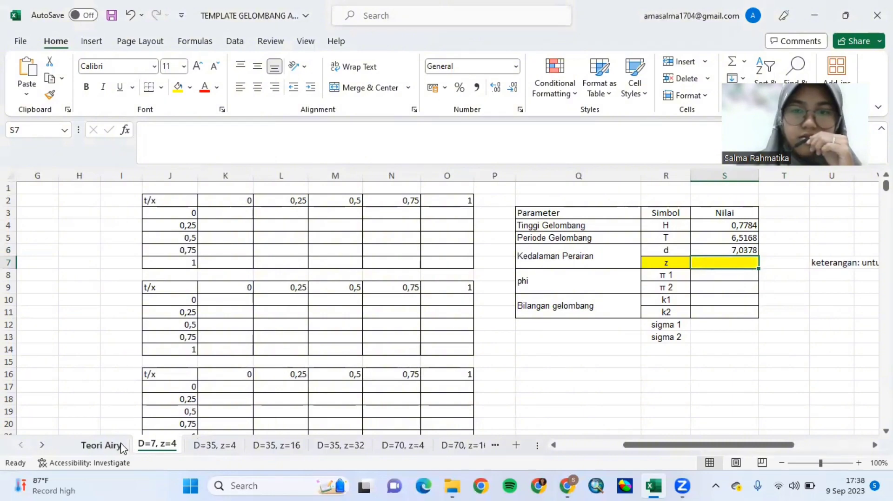
# Link the z value in S7 to cell H23 of the Teori Airy sheet.
pyautogui.click(472, 148)
pyautogui.write('=')
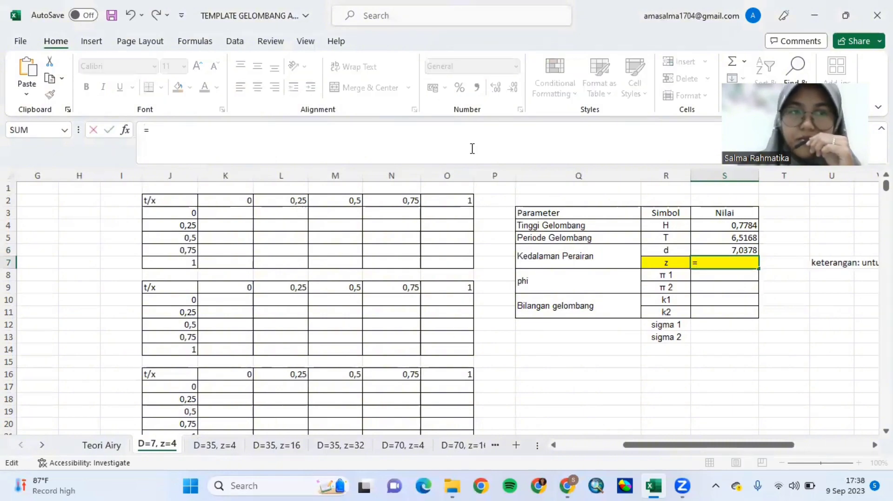
pyautogui.click(112, 446)
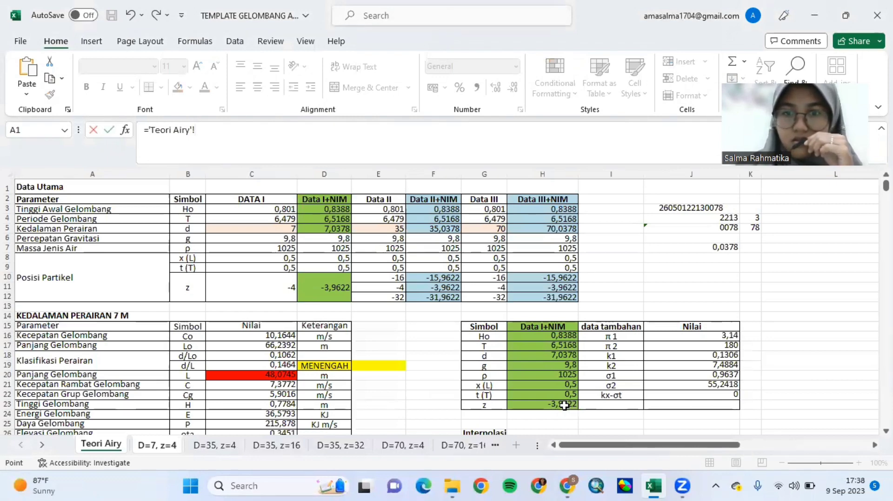
pyautogui.click(570, 404)
pyautogui.press('Return')
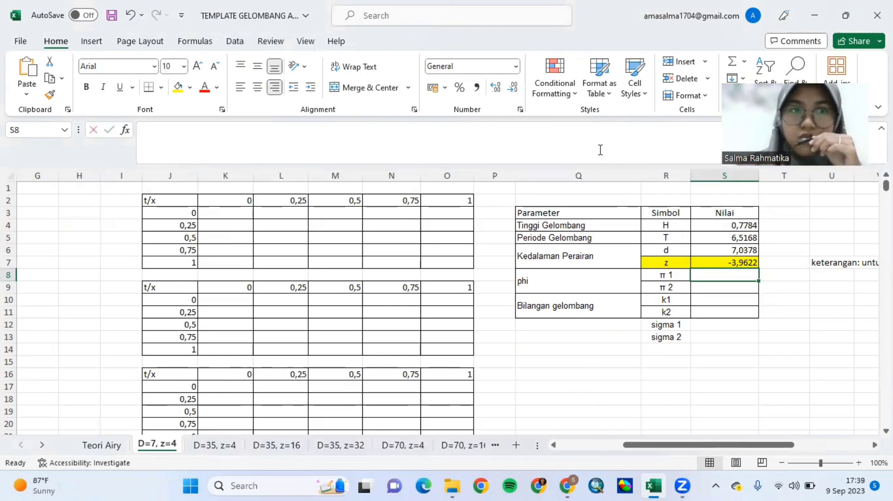
# Link the π 1 value in S8 to cell J16 of the Teori Airy sheet.
pyautogui.write('=')
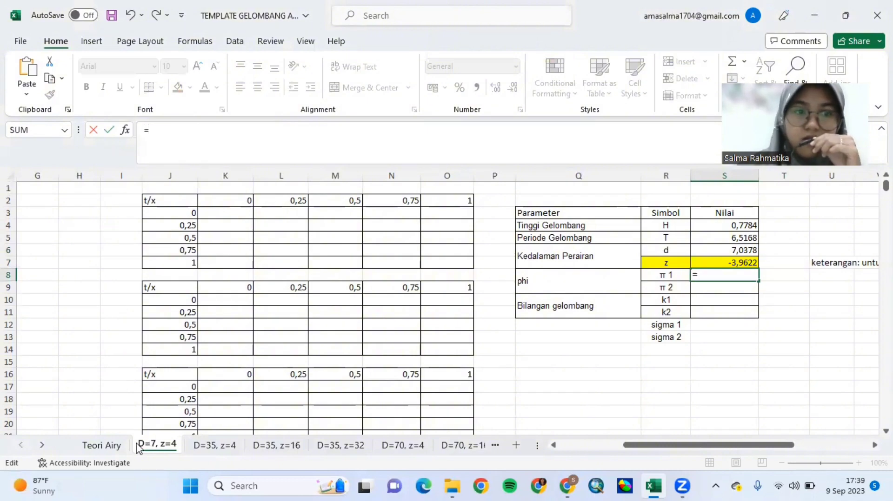
pyautogui.click(101, 445)
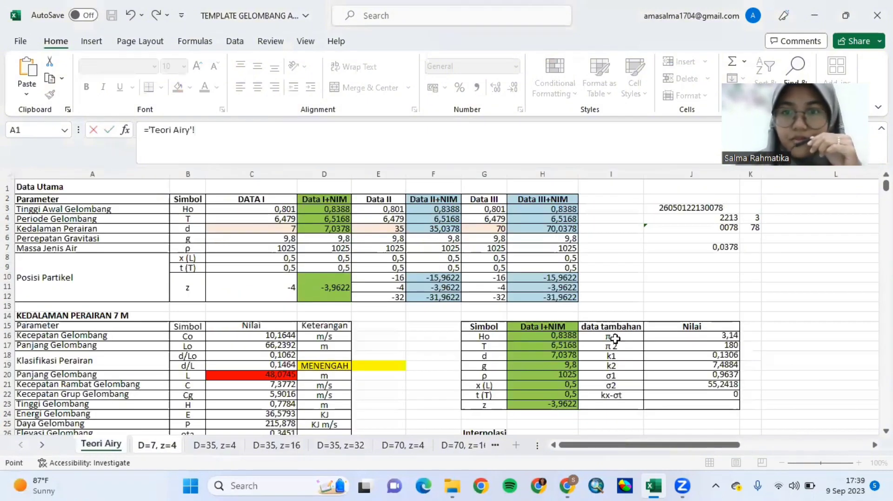
pyautogui.click(678, 334)
pyautogui.press('Return')
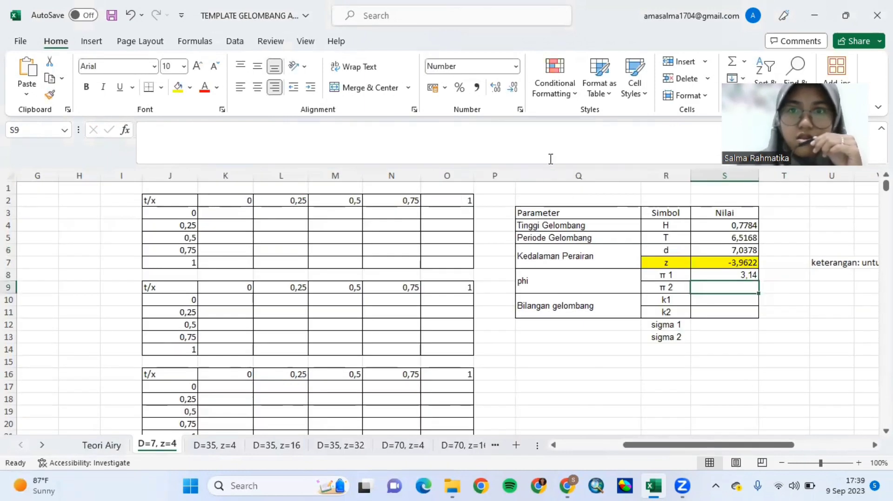
# Link the π 2 value in S9 to cell J17 of the Teori Airy sheet.
pyautogui.write('=')
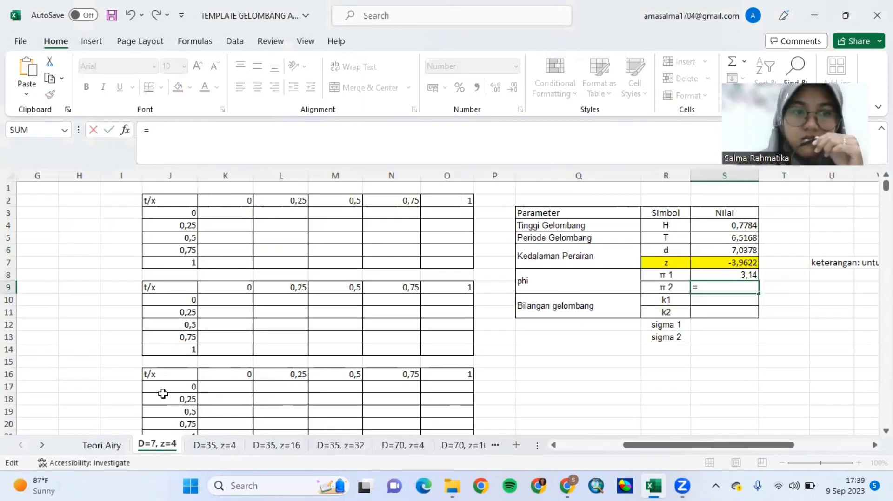
pyautogui.click(111, 447)
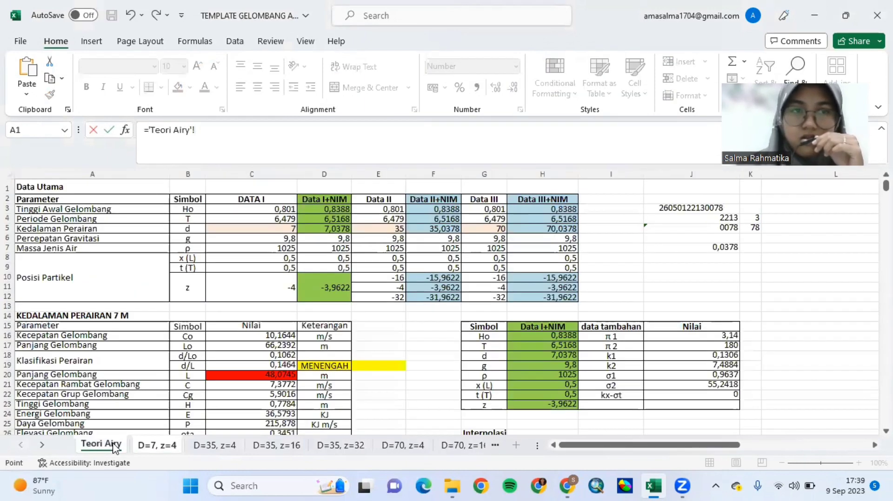
pyautogui.click(677, 348)
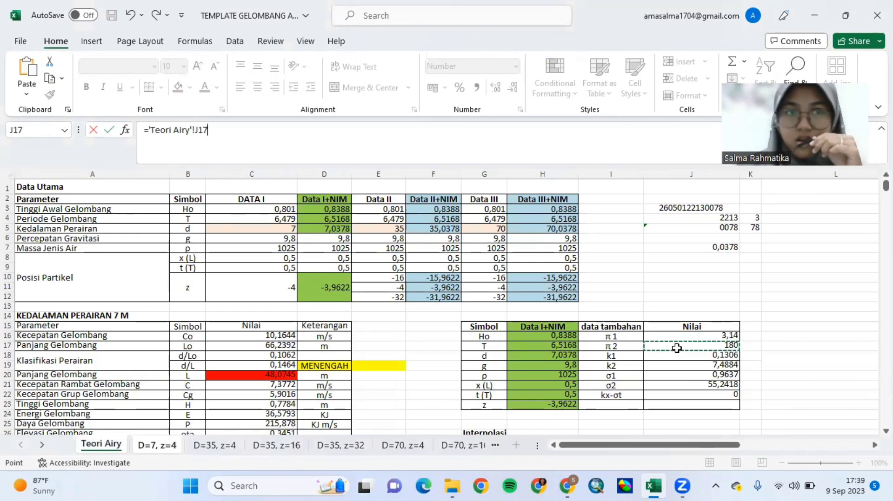
pyautogui.press('Return')
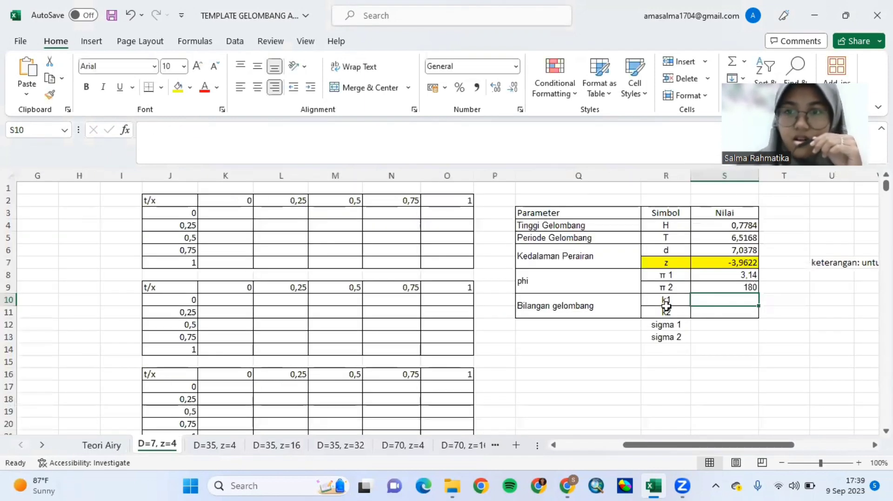
# Examine the contents of the π 2, k1 and k2 cells J17 to J19 on the Teori Airy sheet.
pyautogui.click(101, 446)
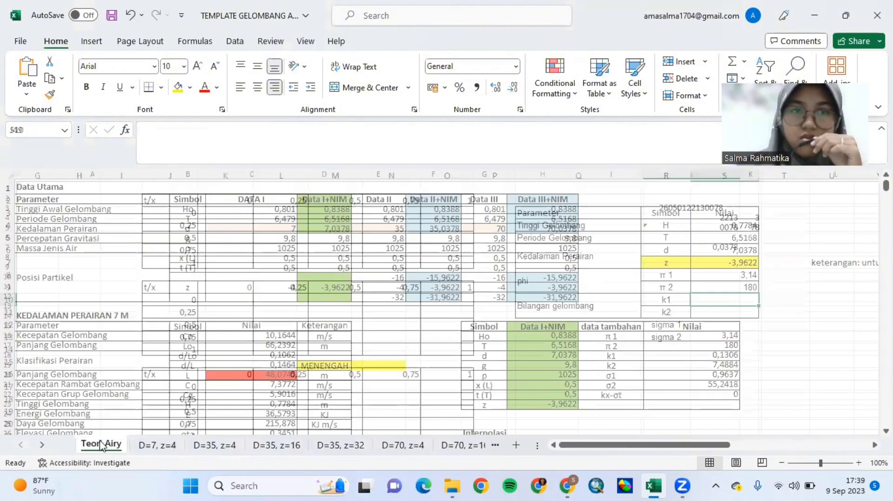
pyautogui.click(658, 355)
pyautogui.press('Down')
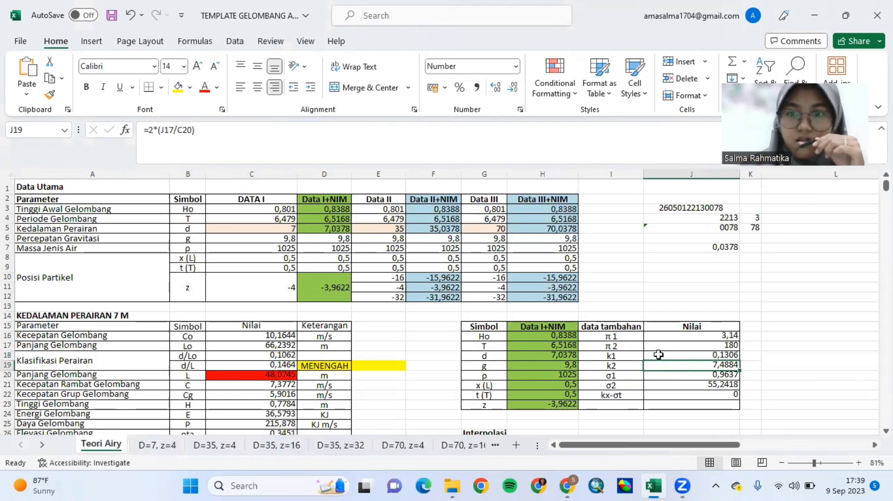
pyautogui.click(659, 355)
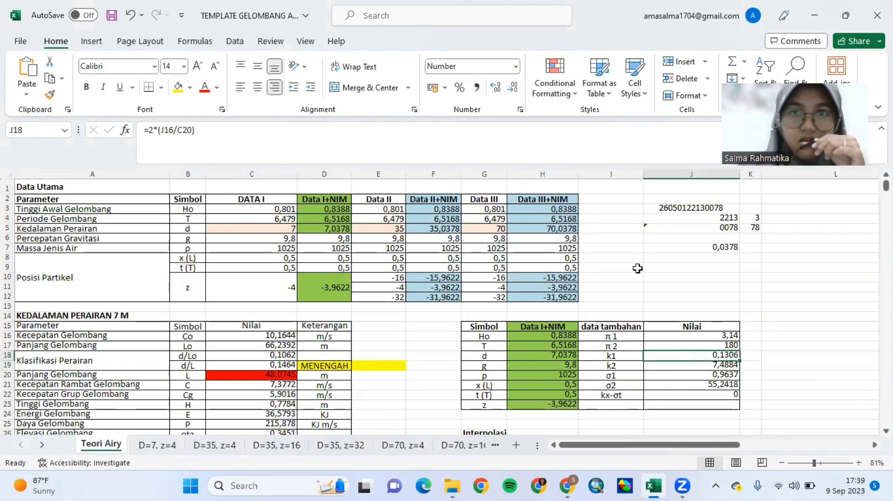
pyautogui.click(597, 141)
pyautogui.press('Return')
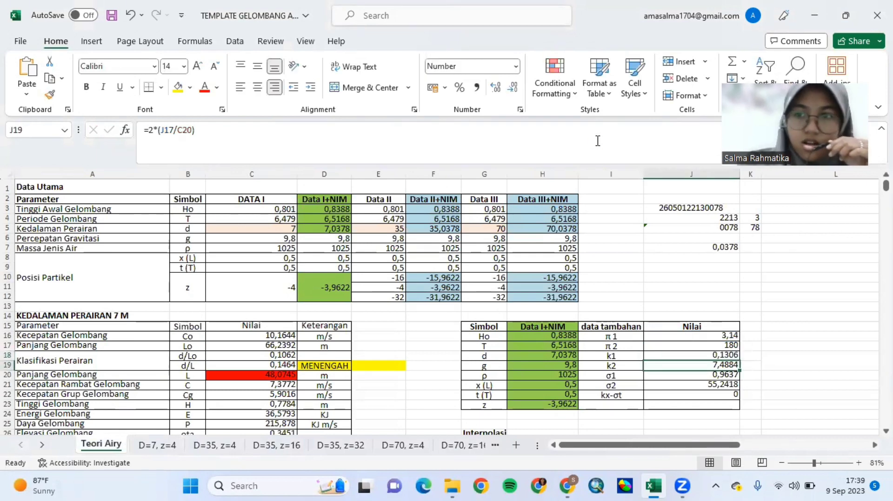
pyautogui.press('Up')
pyautogui.hotkey('ctrl', 'pagedown')
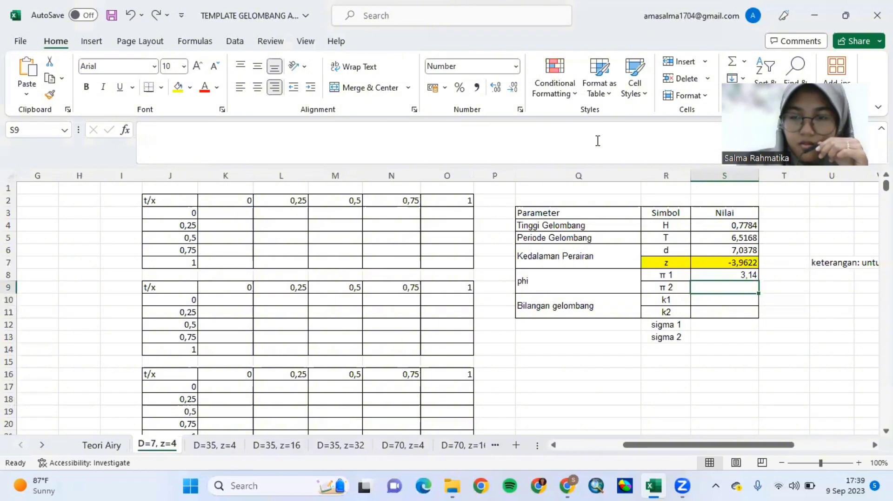
pyautogui.click(106, 447)
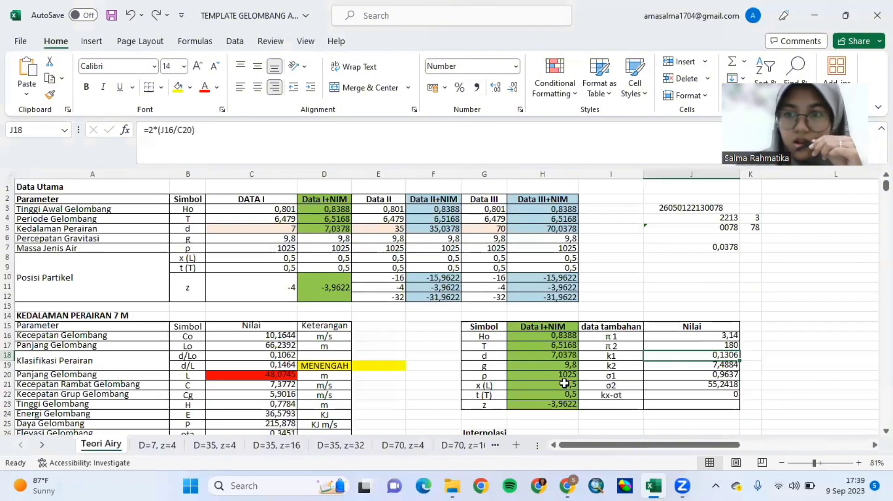
pyautogui.click(667, 344)
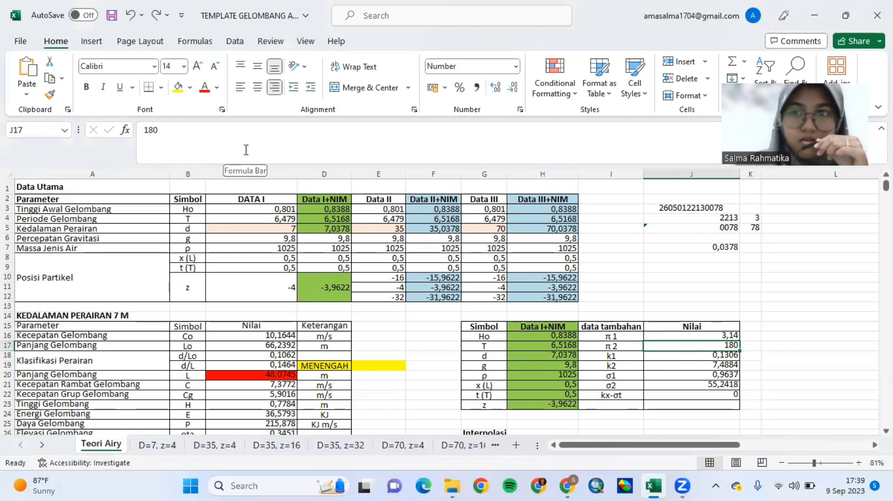
# On the D=7, z=4 sheet, link π 2 in S9 to cell J17 of the Teori Airy sheet.
pyautogui.click(157, 445)
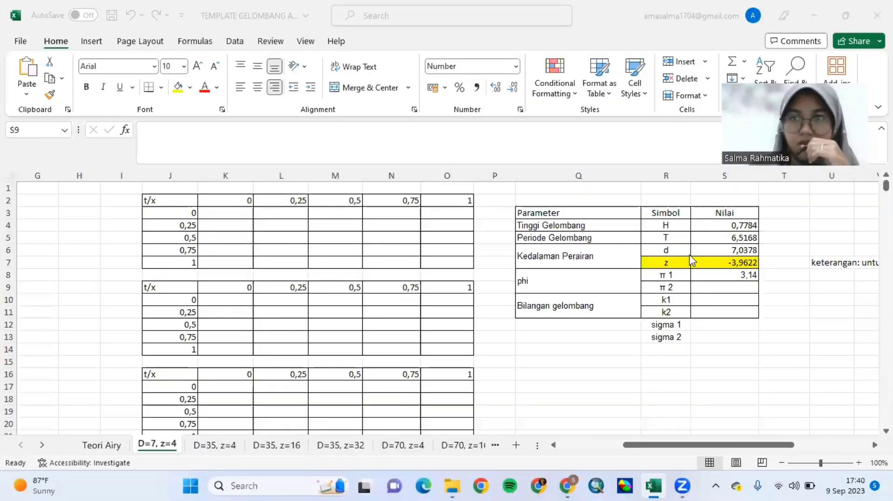
pyautogui.click(696, 284)
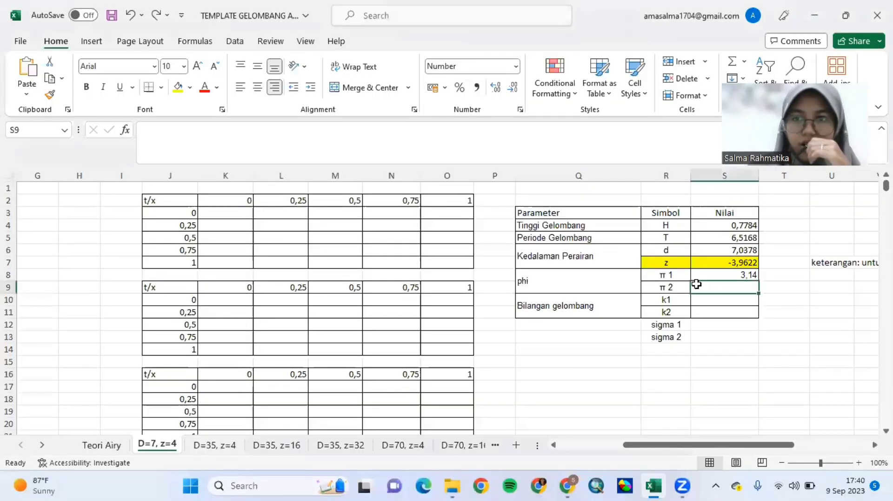
pyautogui.click(577, 135)
pyautogui.write('=')
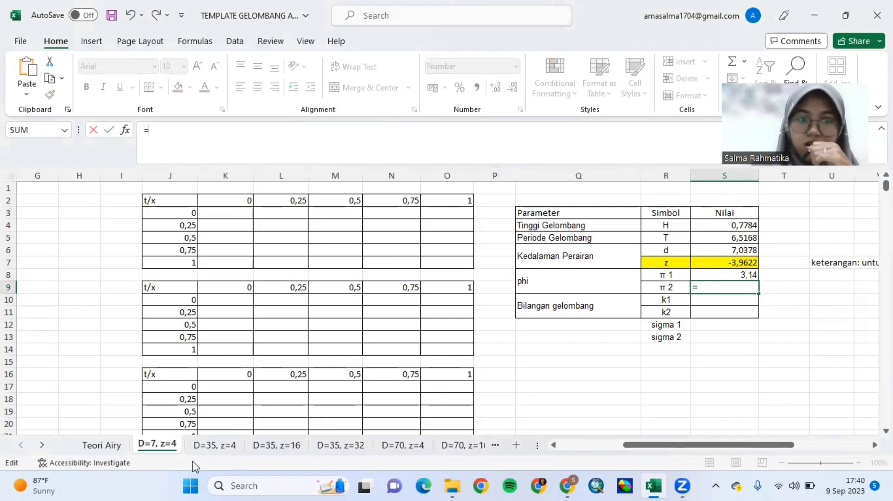
pyautogui.click(102, 445)
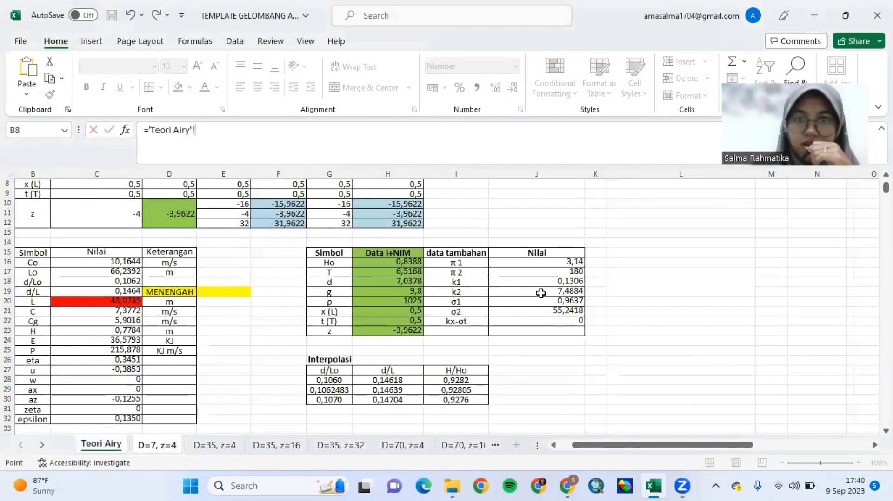
pyautogui.click(525, 272)
pyautogui.press('Return')
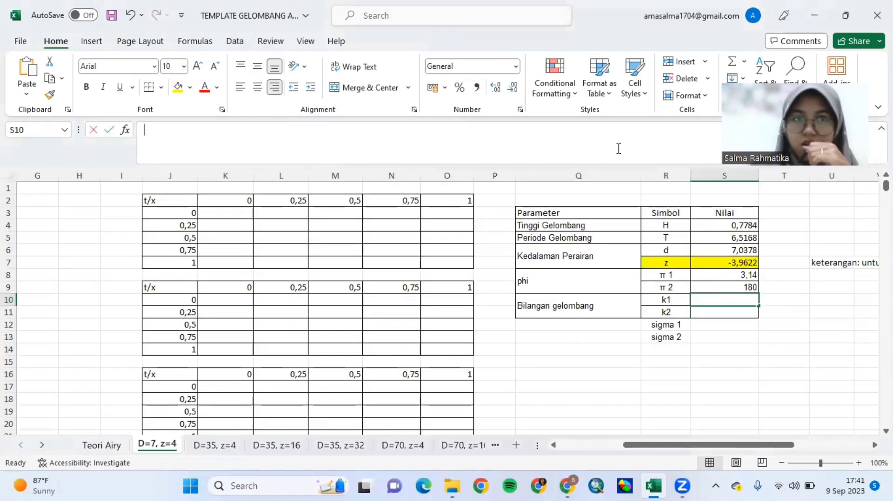
# Link the wave numbers k1 in S10 and k2 in S11 to cells J18 and J19 of the Teori Airy sheet.
pyautogui.write('=')
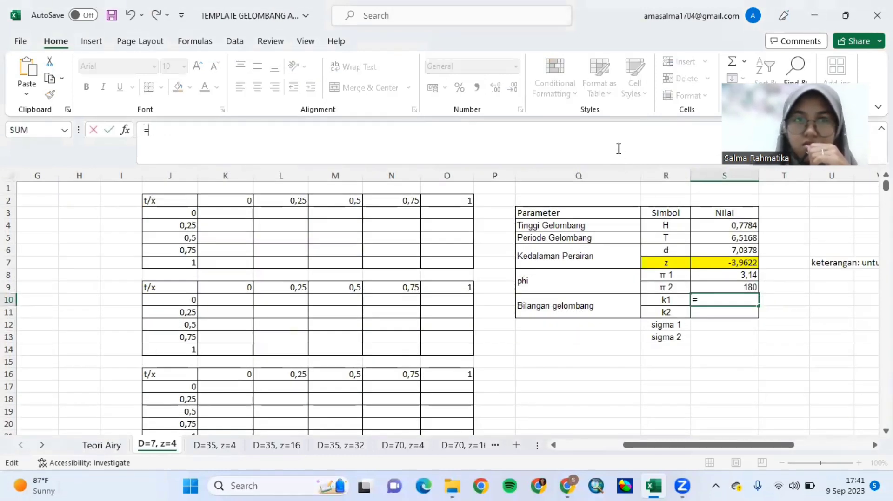
pyautogui.click(107, 445)
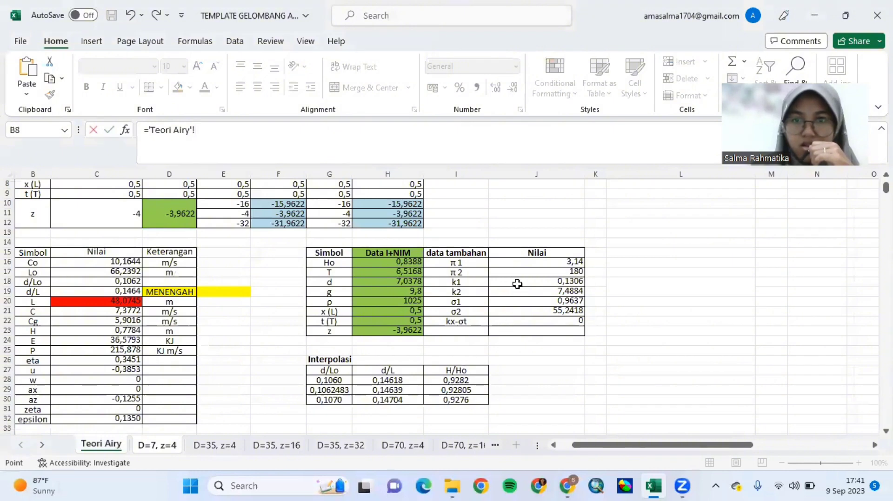
pyautogui.click(516, 282)
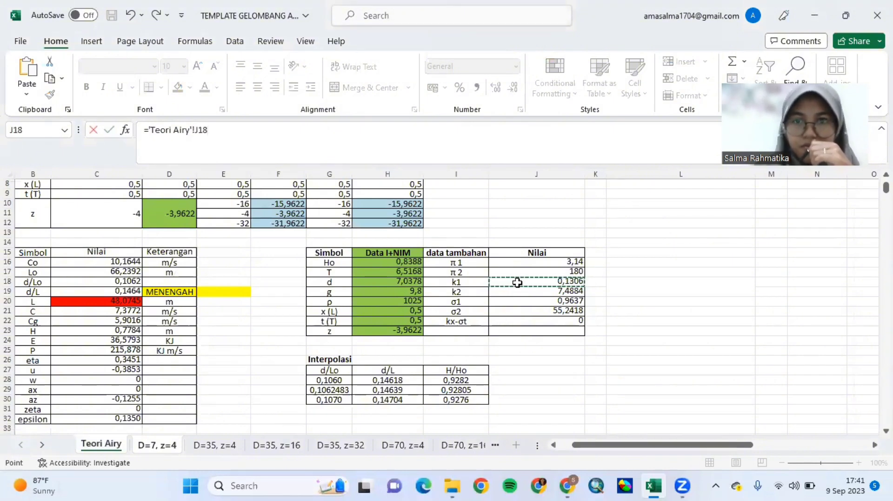
pyautogui.press('Return')
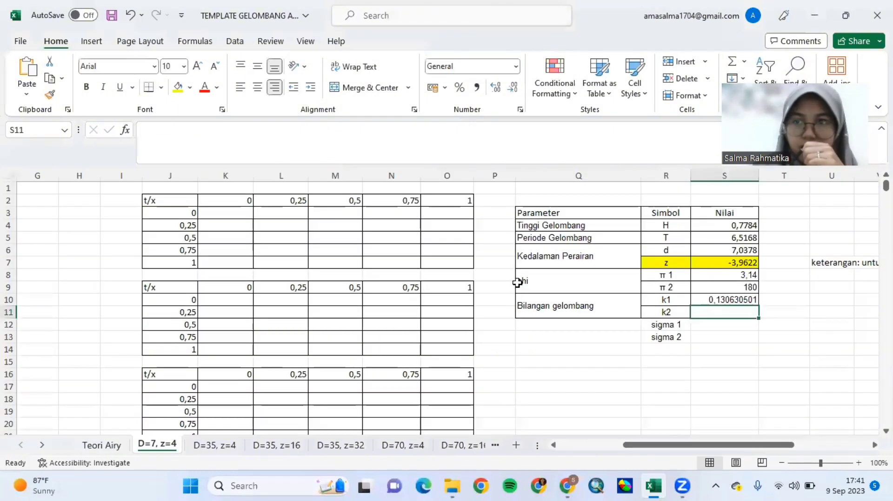
pyautogui.click(468, 148)
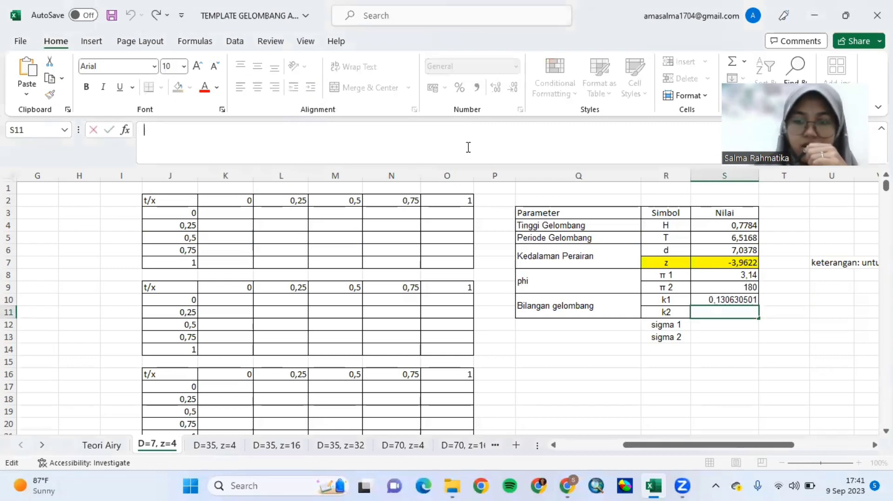
pyautogui.write('=')
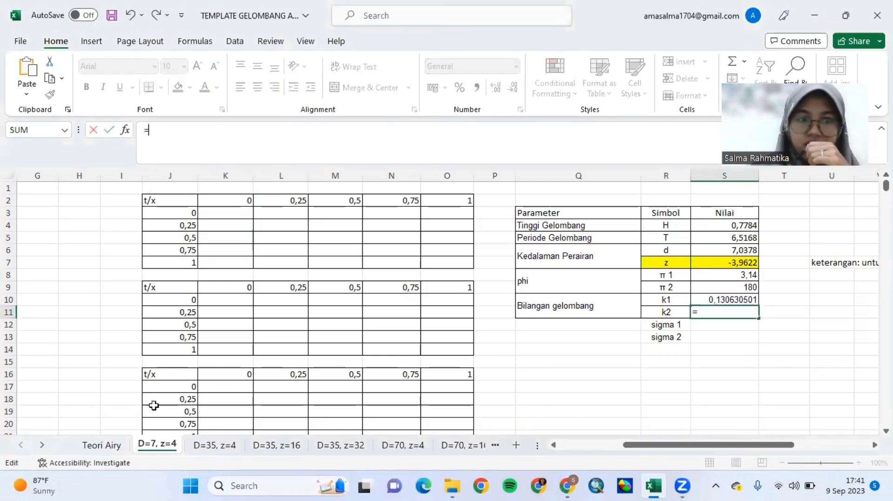
pyautogui.click(118, 445)
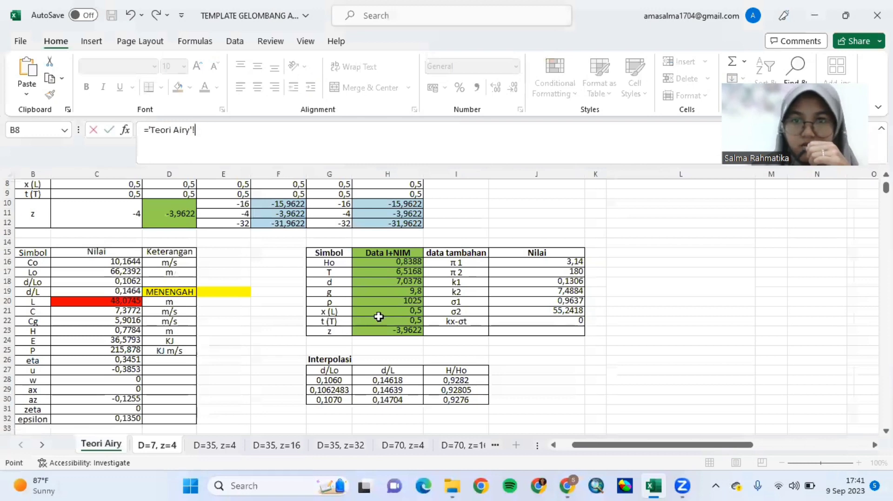
pyautogui.click(506, 289)
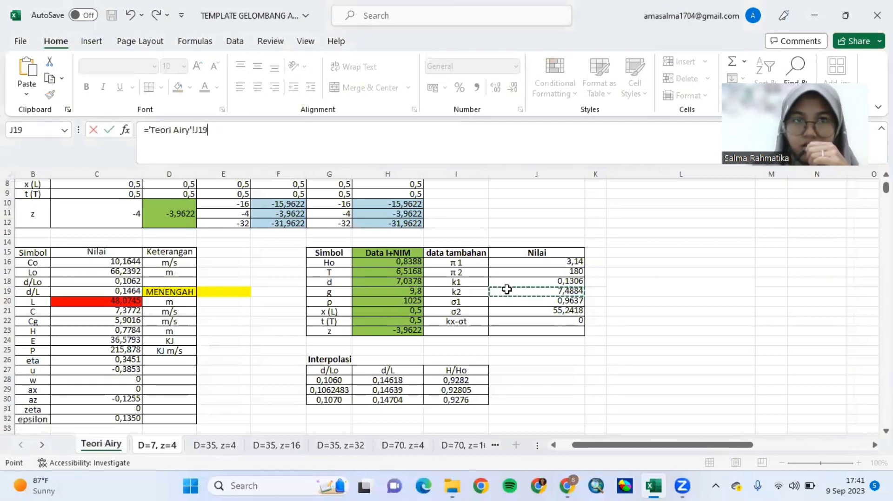
pyautogui.press('Return')
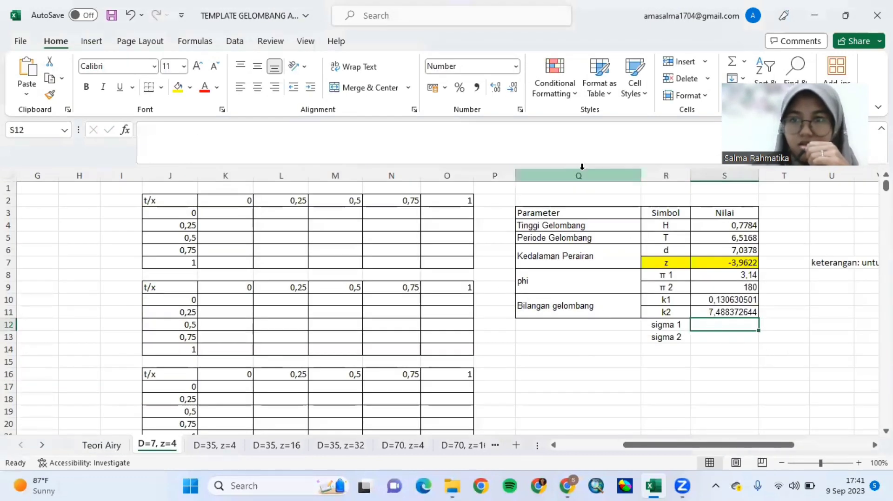
# Link sigma 1 in S12 and sigma 2 in S13 to cells J20 and J21 of the Teori Airy sheet.
pyautogui.write('=')
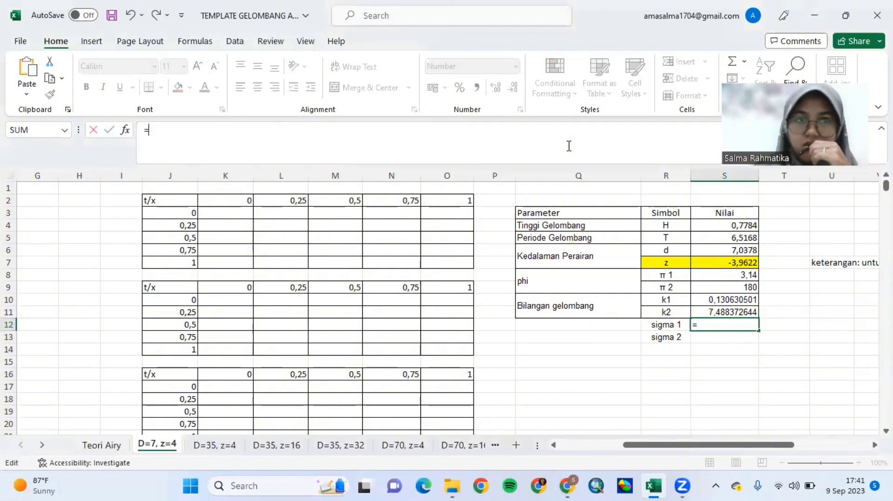
pyautogui.click(114, 447)
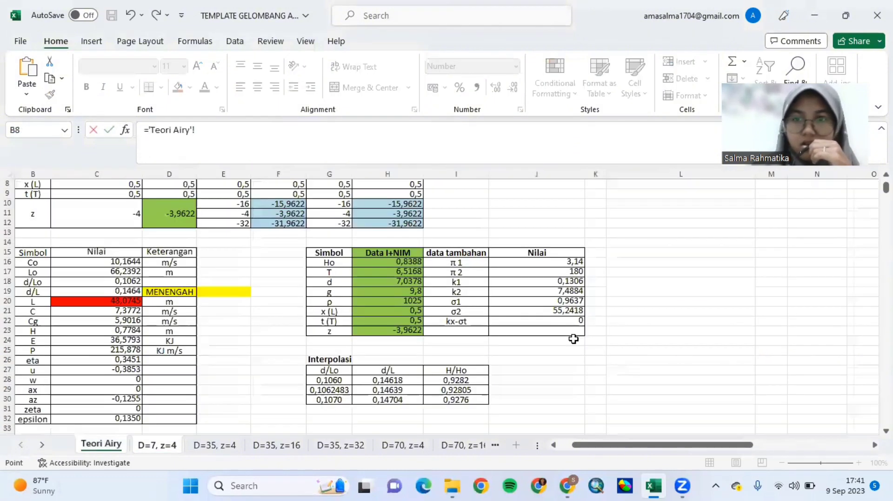
pyautogui.click(570, 303)
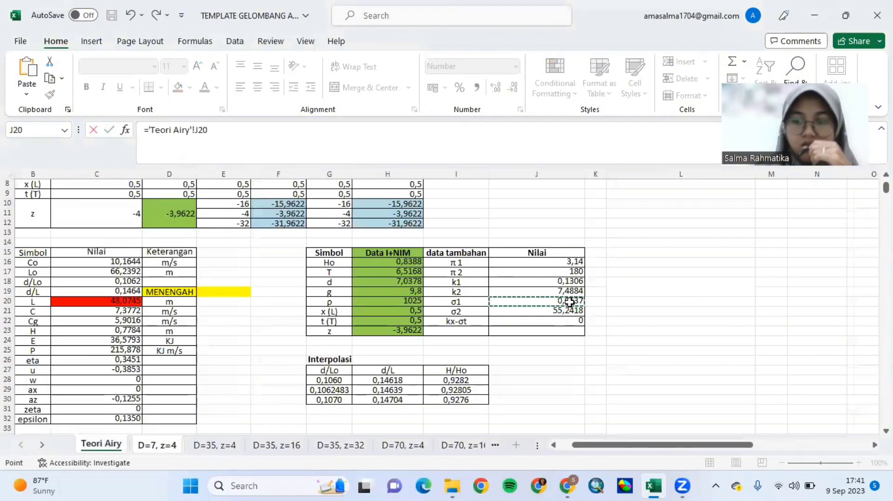
pyautogui.press('Return')
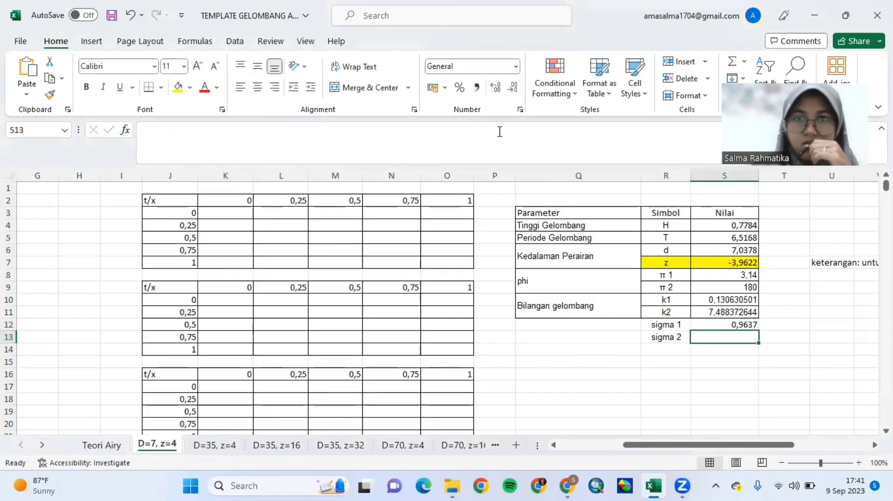
pyautogui.write('=')
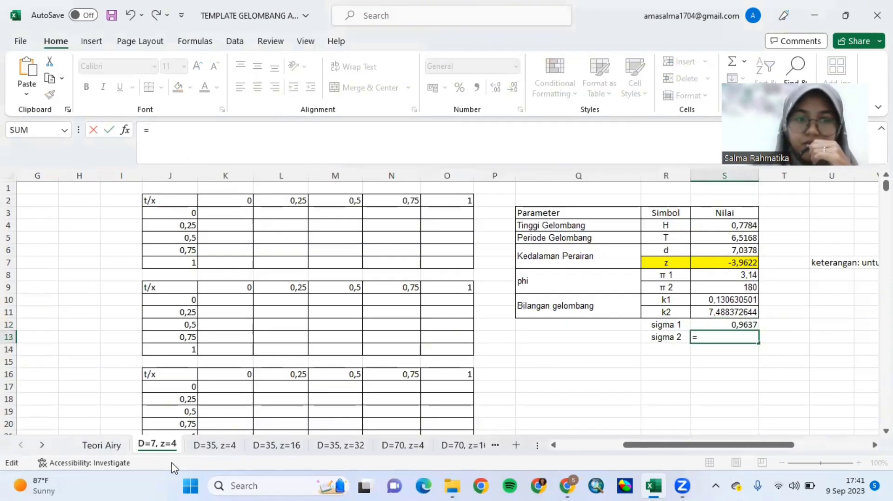
pyautogui.click(115, 445)
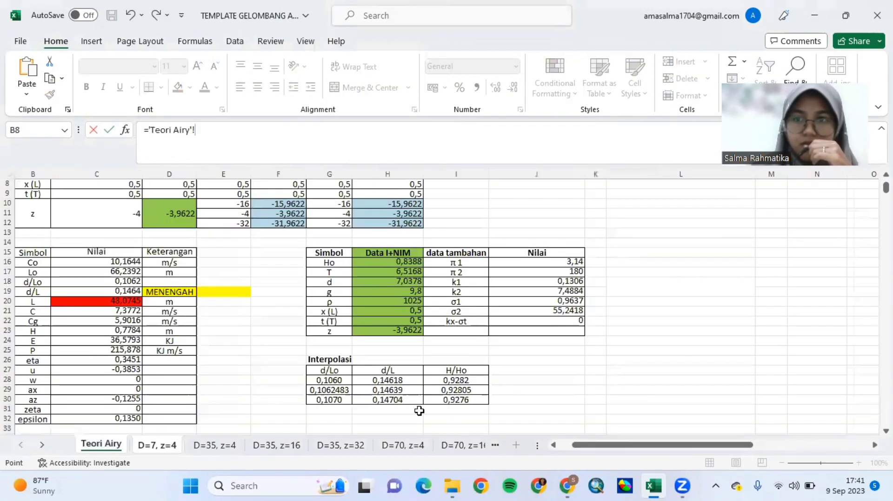
pyautogui.click(536, 310)
pyautogui.press('Return')
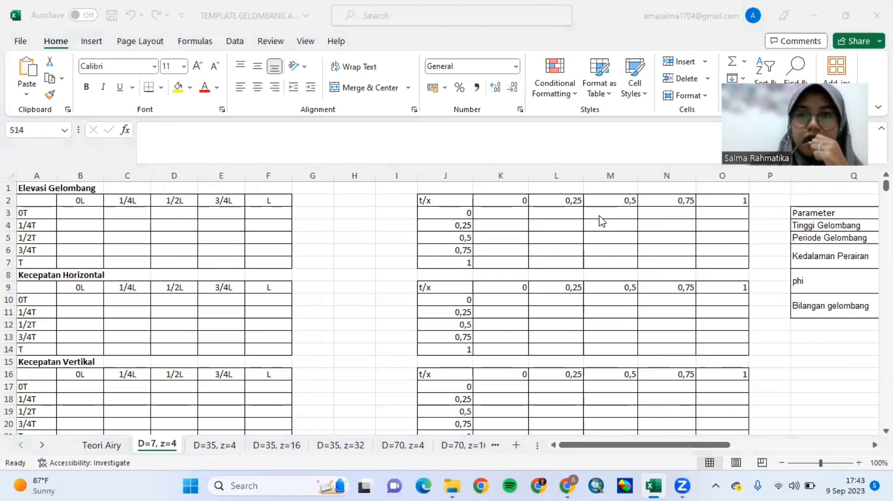
pyautogui.hscroll(5, 613, 261)
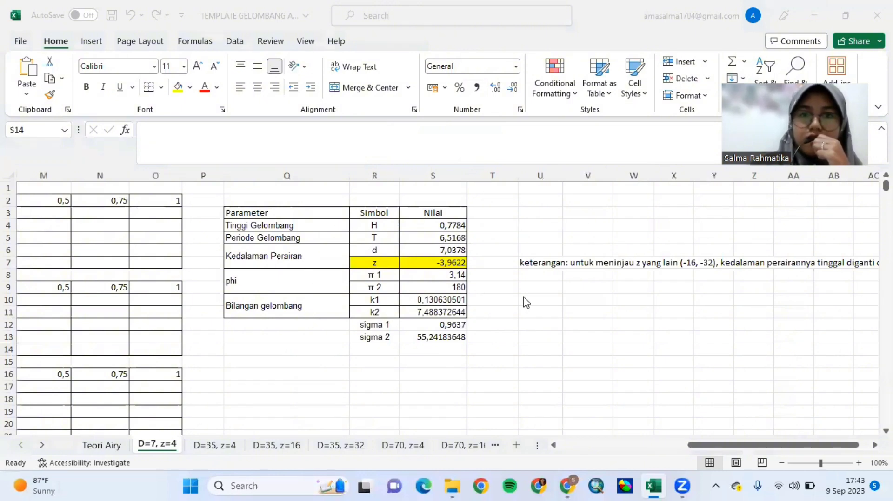
pyautogui.hscroll(-4, 370, 226)
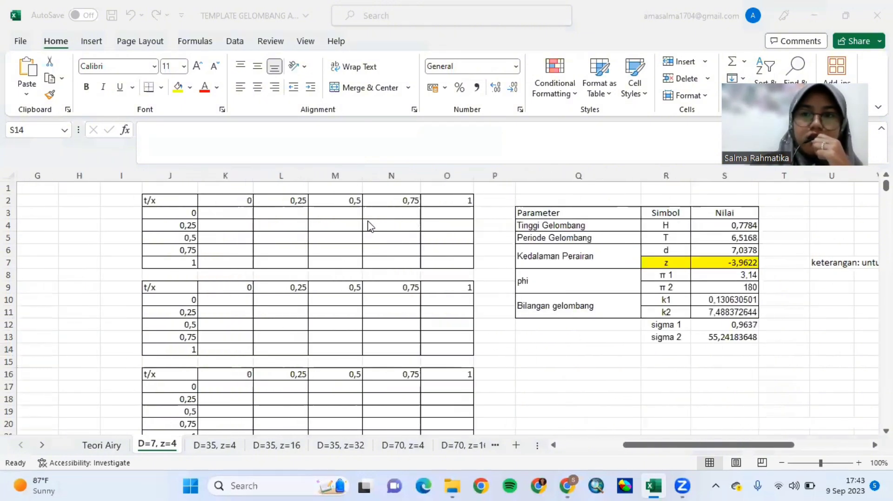
pyautogui.hscroll(-4, 210, 243)
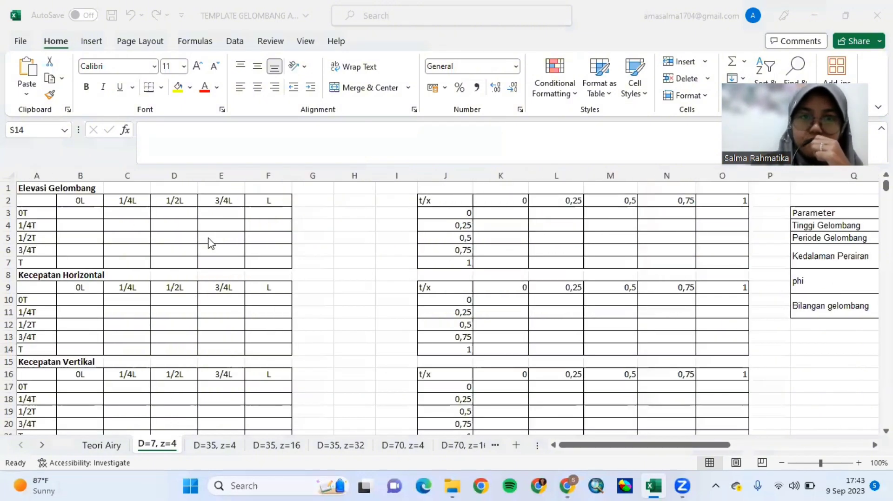
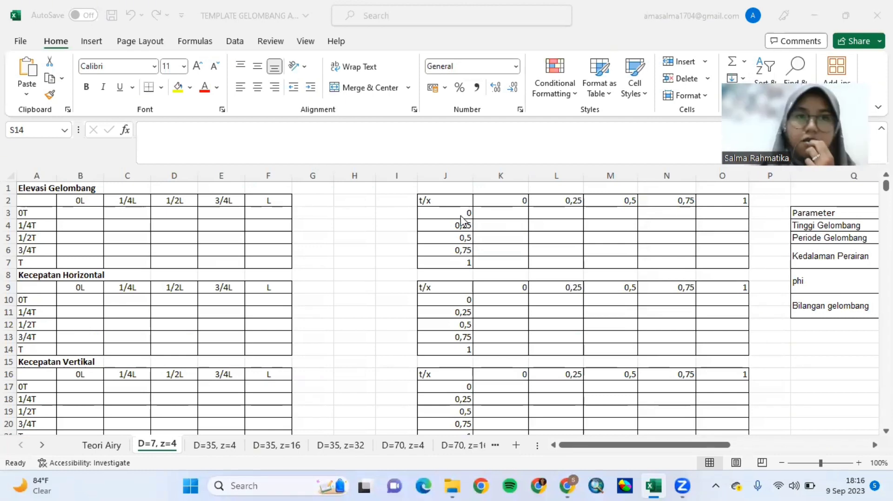
# Begin a formula with =( in cell K3, the first cell of the numeric wave elevation table.
pyautogui.click(121, 158)
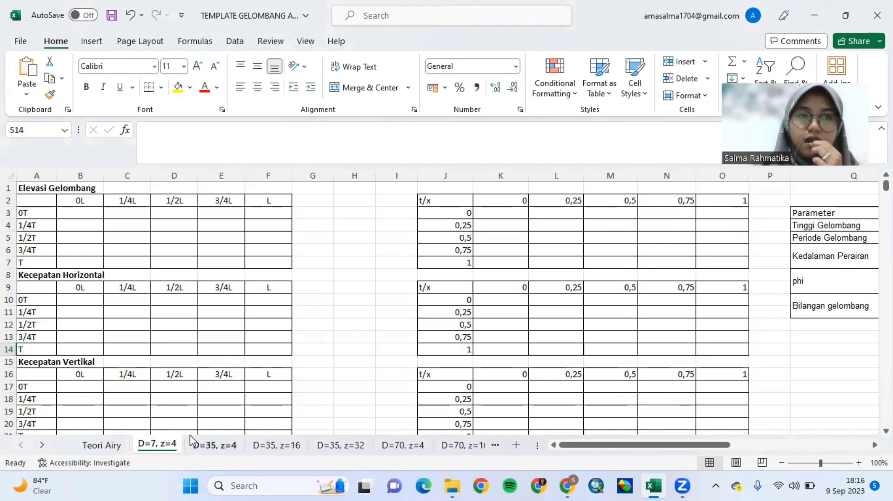
pyautogui.click(84, 216)
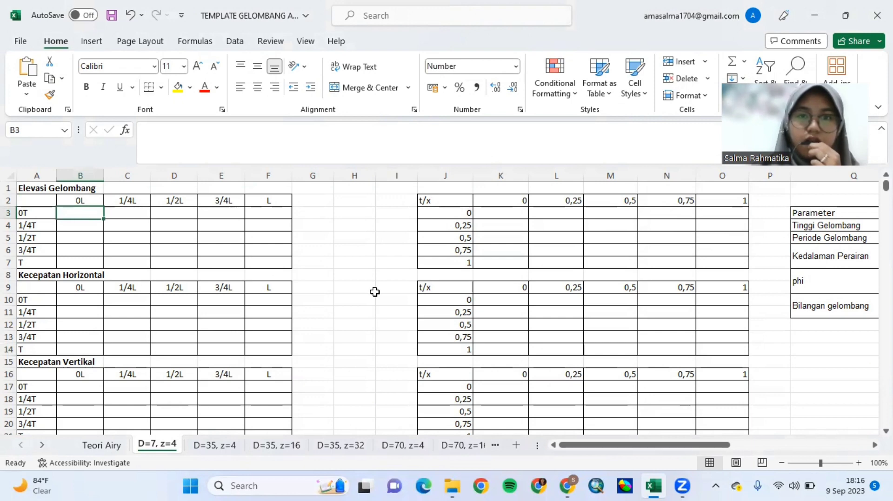
pyautogui.click(495, 215)
pyautogui.click(425, 141)
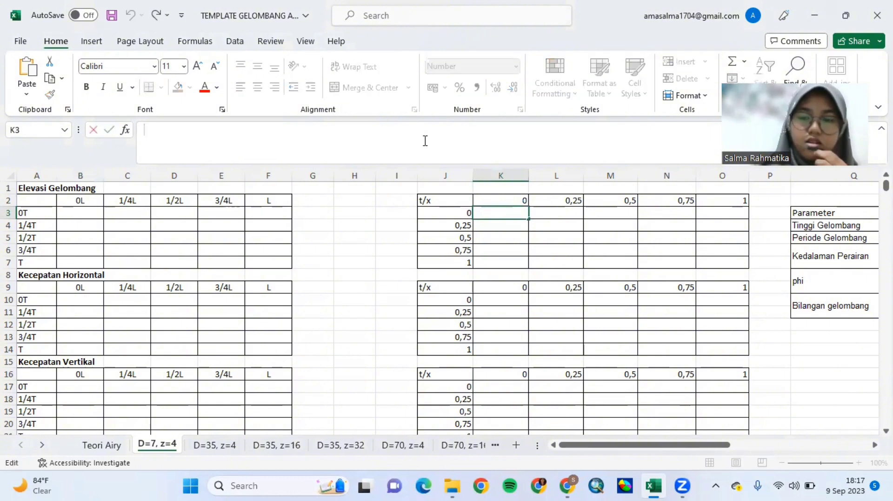
pyautogui.write('=')
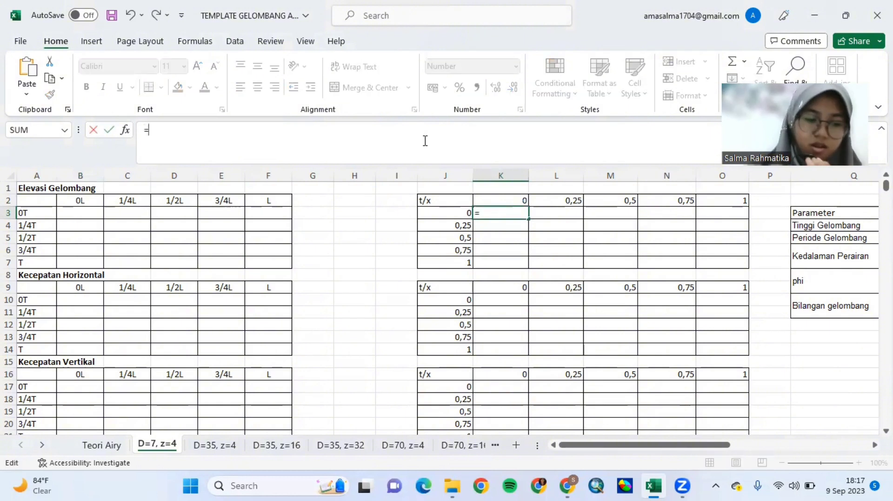
pyautogui.write('(')
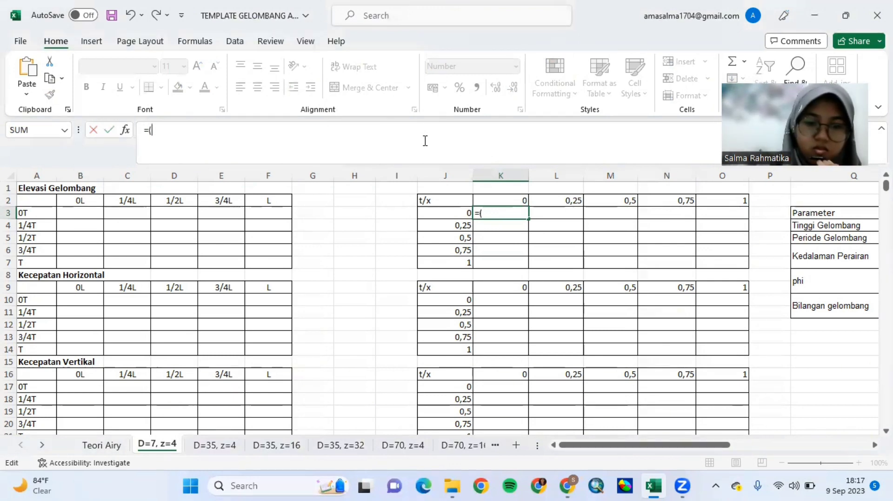
pyautogui.write('4')
pyautogui.press('BackSpace')
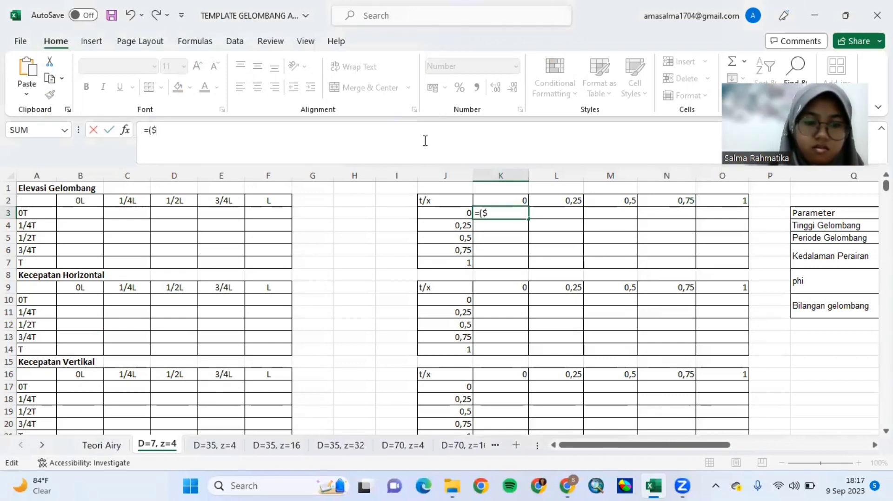
pyautogui.press('BackSpace')
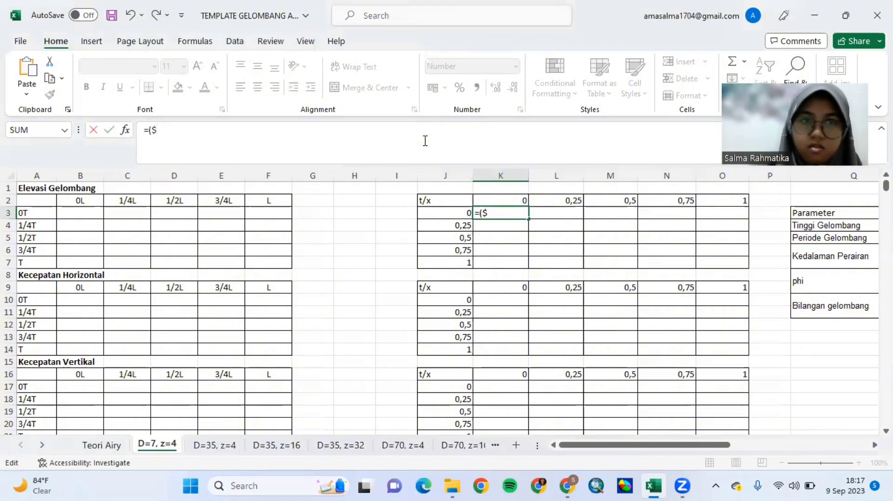
pyautogui.hscroll(1, 522, 245)
pyautogui.hscroll(3, 522, 245)
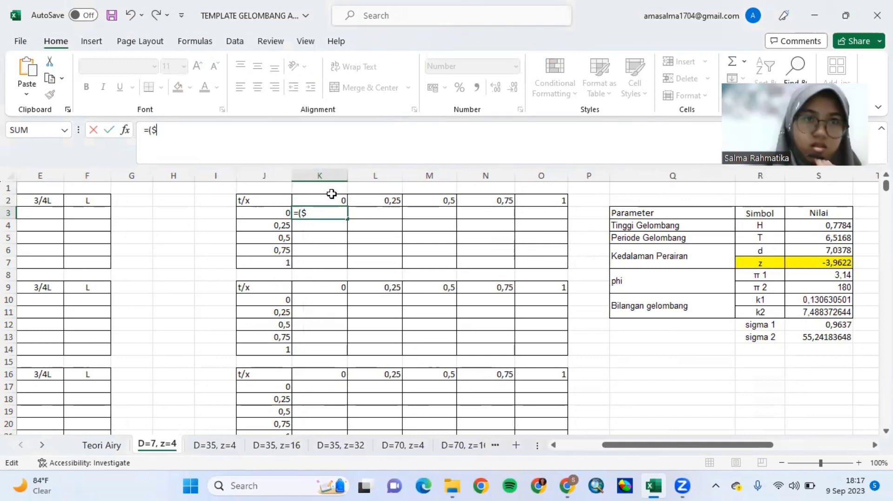
pyautogui.hscroll(1, 697, 251)
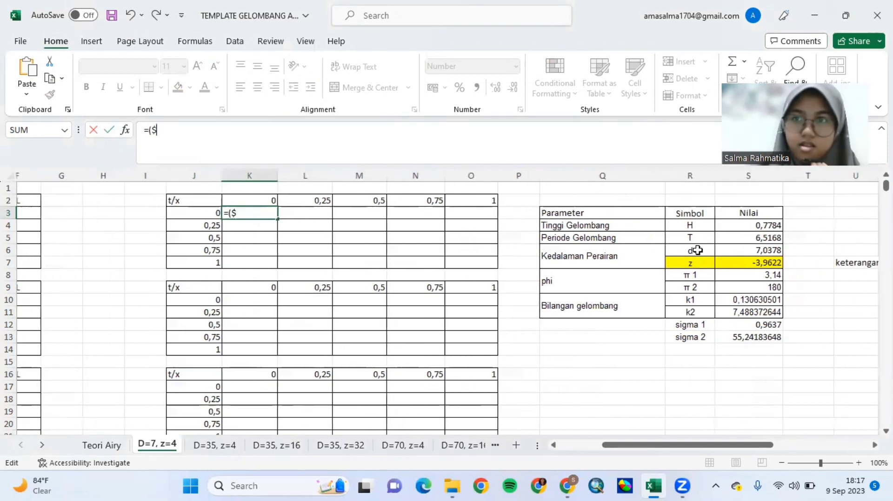
pyautogui.click(748, 263)
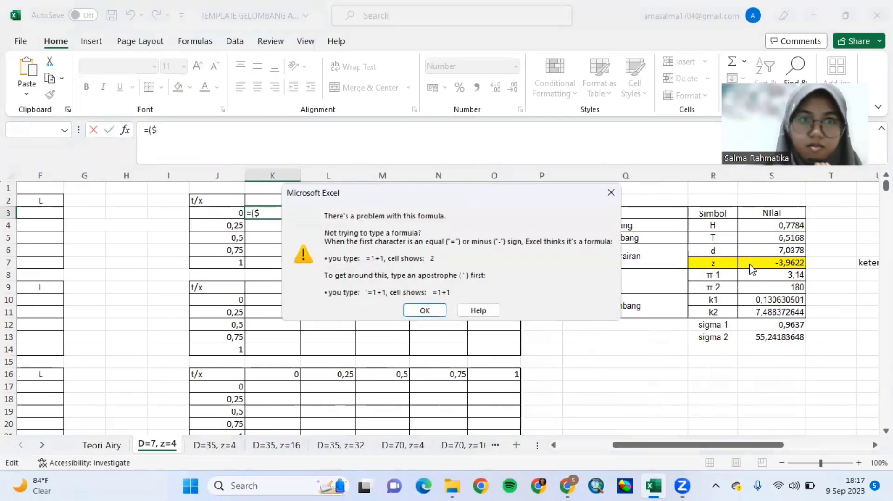
pyautogui.click(425, 311)
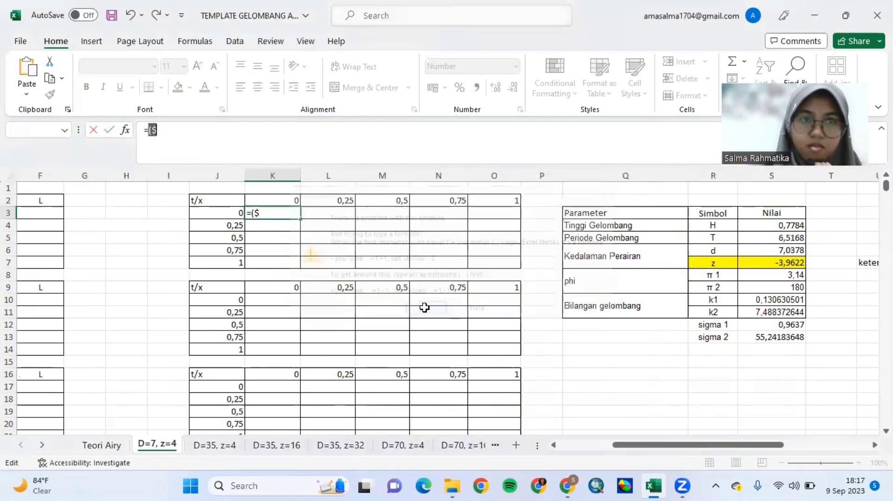
pyautogui.press('BackSpace')
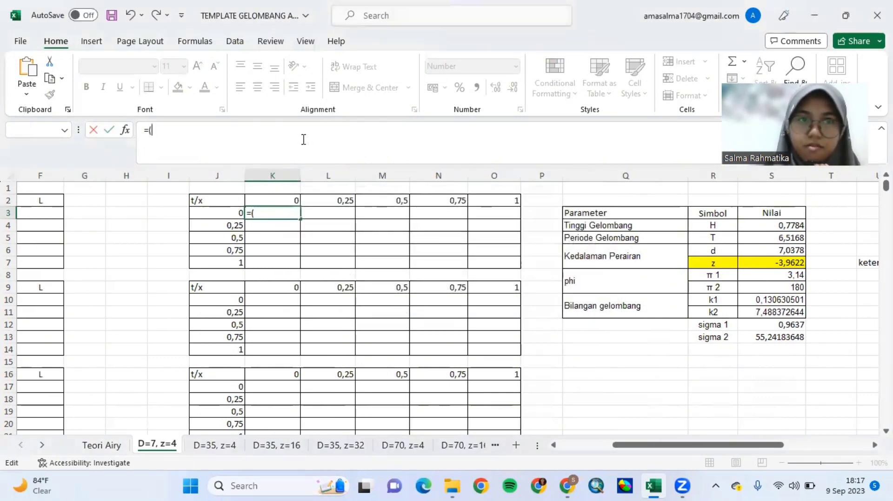
# Enter half the wave height H in the K3 formula with an absolute reference, making it =($S$4/2).
pyautogui.click(754, 262)
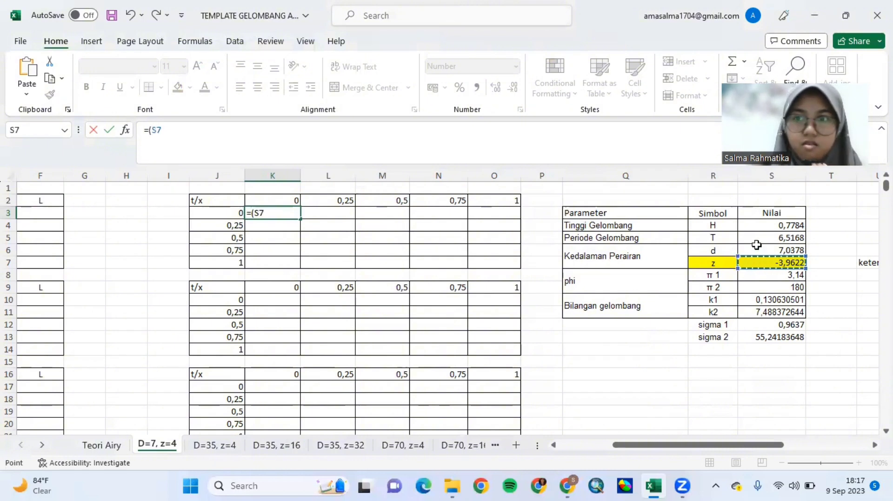
pyautogui.click(755, 251)
pyautogui.click(755, 225)
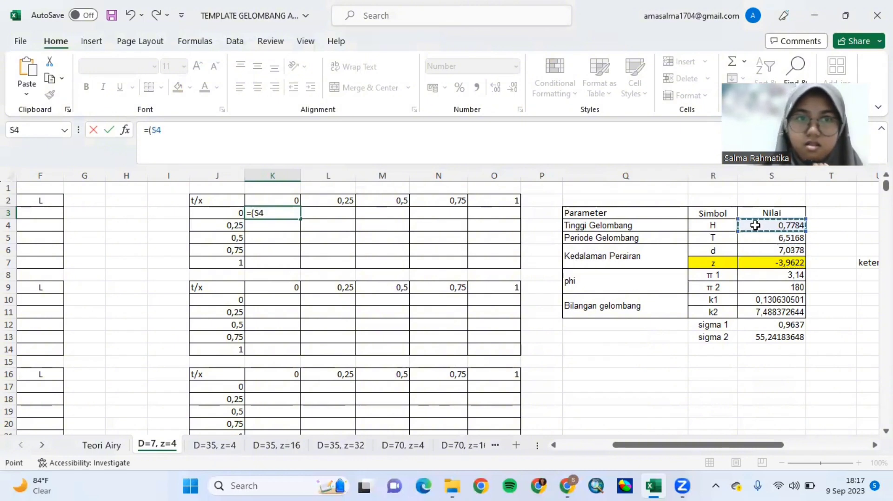
pyautogui.click(157, 132)
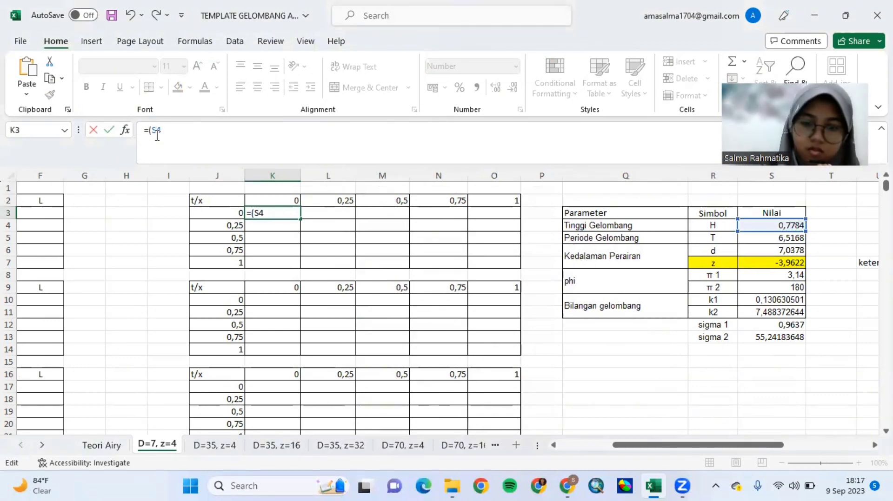
pyautogui.write('$')
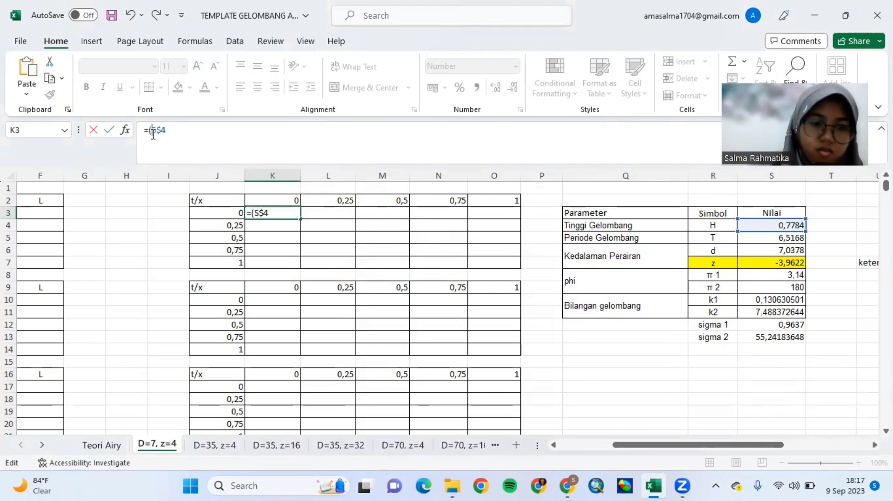
pyautogui.click(153, 134)
pyautogui.write('$4')
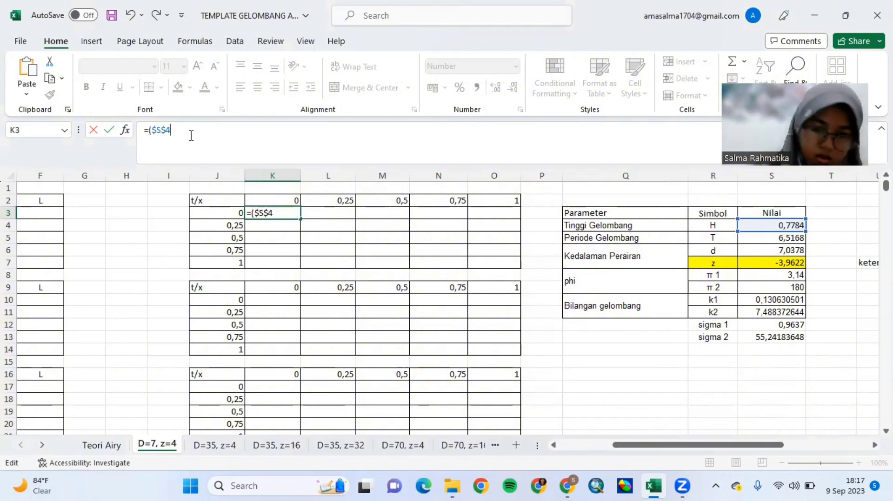
pyautogui.write('/2)')
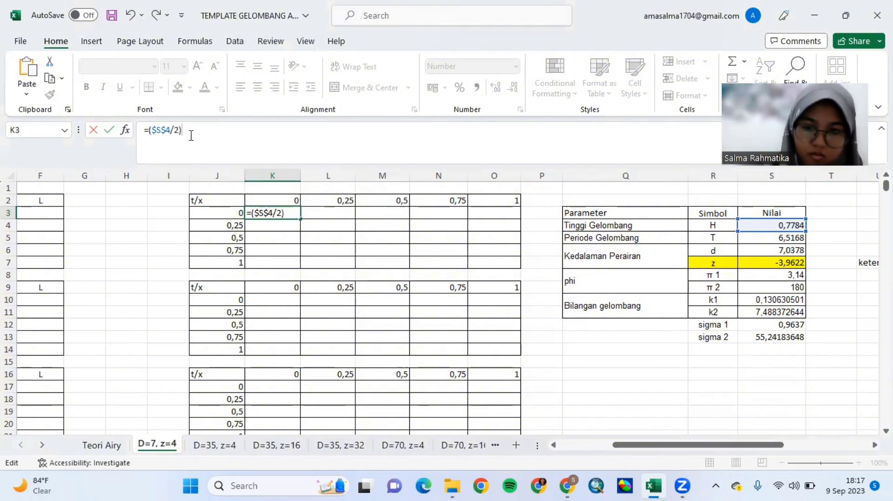
# Multiply the half wave height in the K3 formula by a COS function with a nested RADIANS function.
pyautogui.write('*cos')
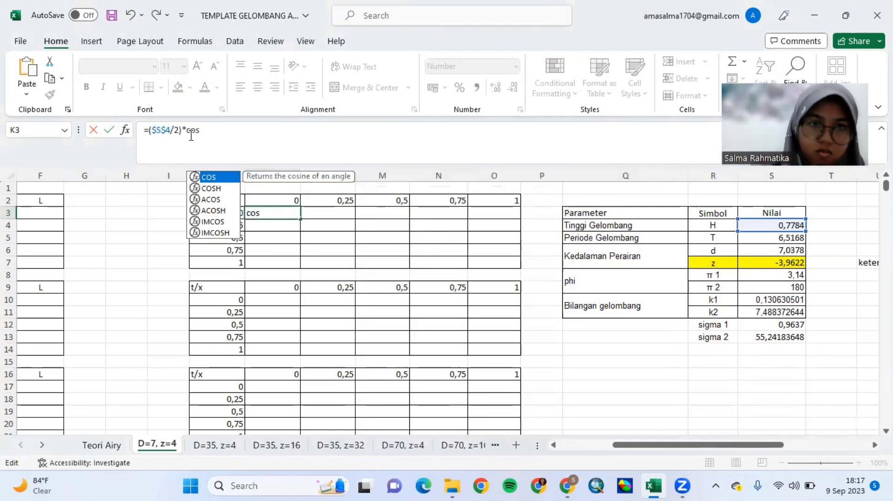
pyautogui.doubleClick(211, 181)
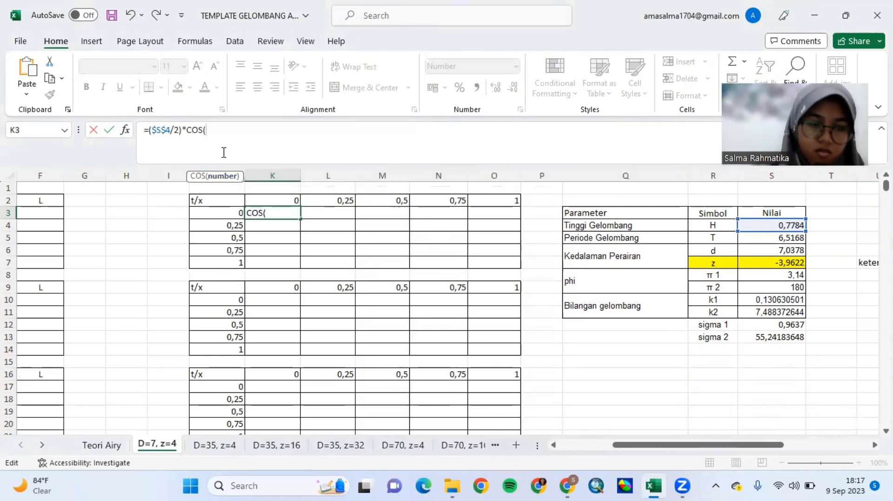
pyautogui.write('r')
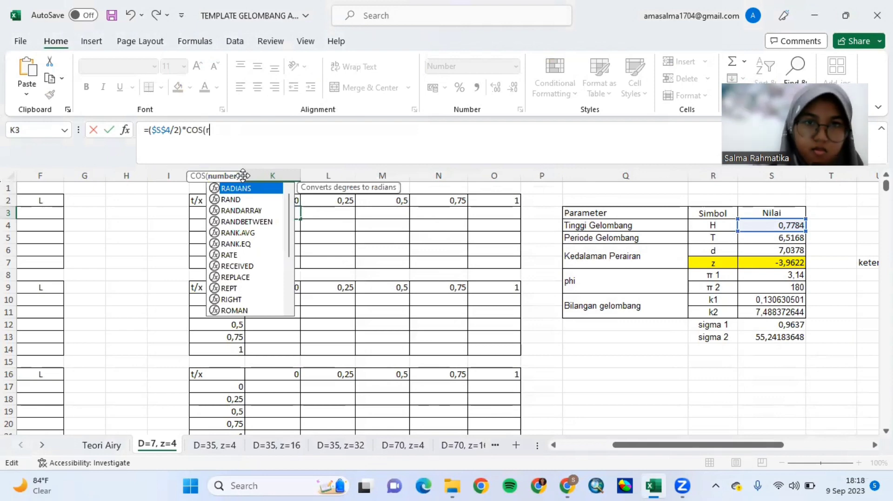
pyautogui.doubleClick(249, 190)
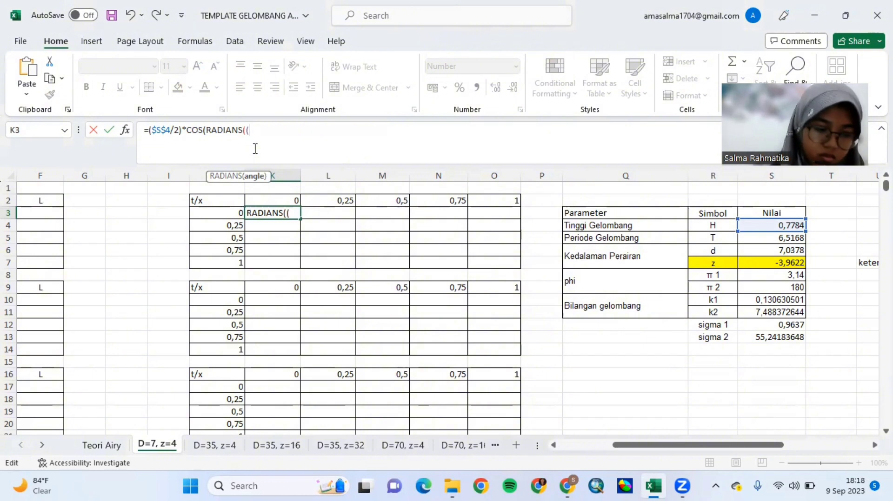
# Start the bracketed angle inside RADIANS with 2 times π 2, using the absolute reference $S$9.
pyautogui.write('*')
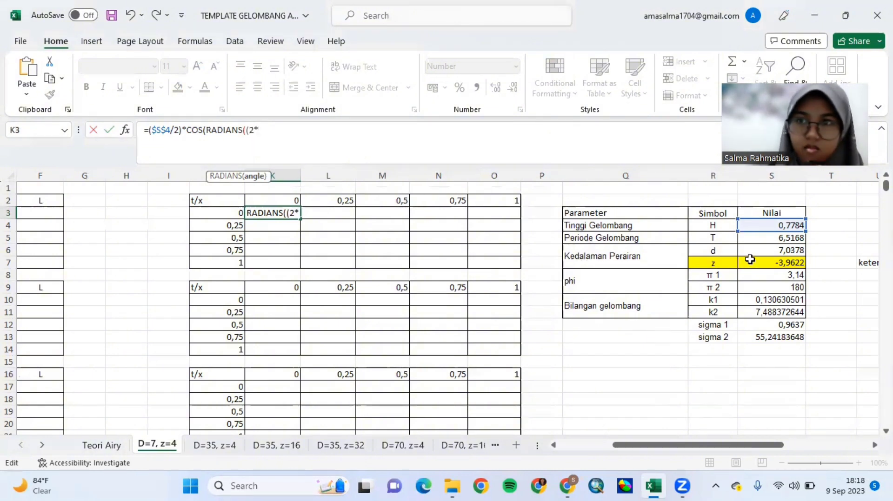
pyautogui.click(762, 275)
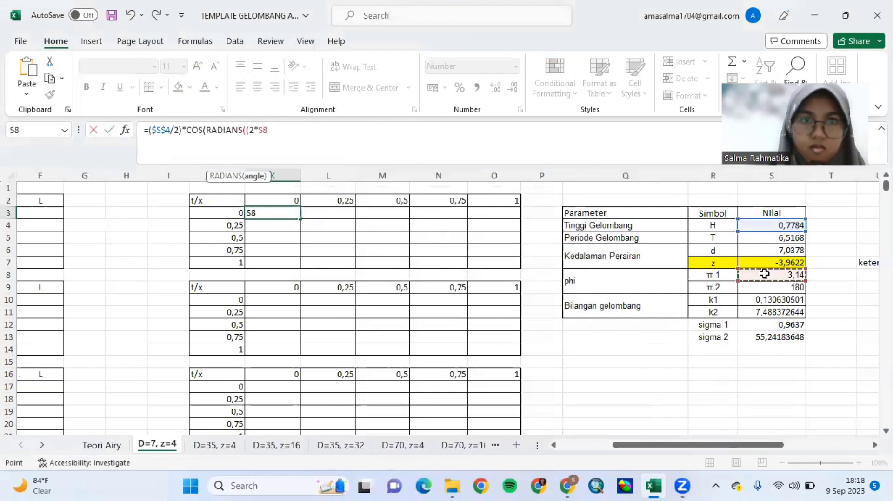
pyautogui.click(758, 288)
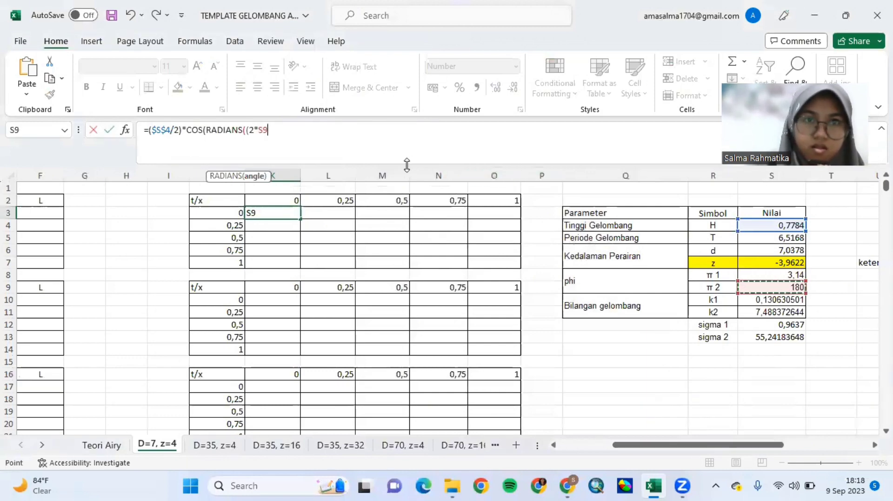
pyautogui.click(267, 140)
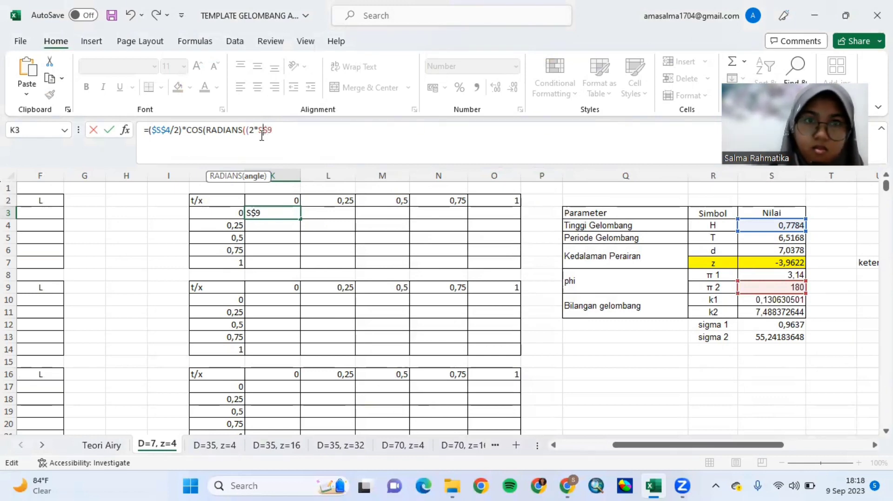
pyautogui.write('$')
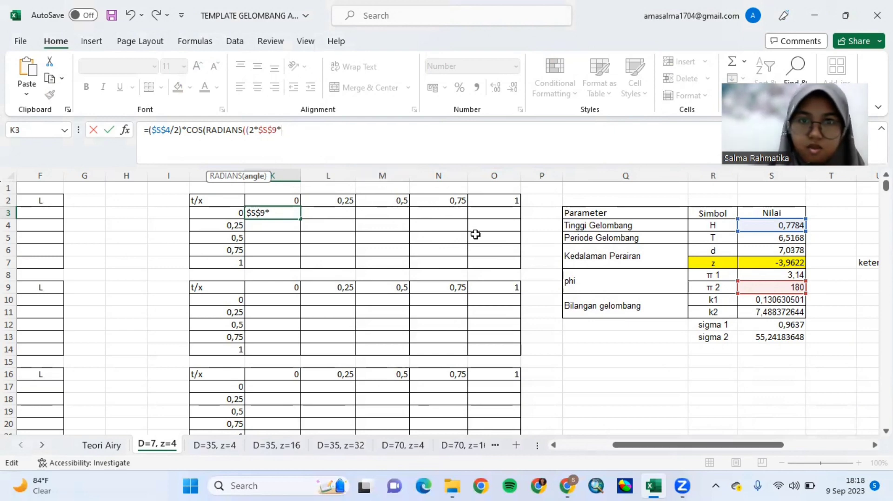
# Multiply the first angle term by the x header in K2 with only its row locked, K$2.
pyautogui.click(277, 198)
pyautogui.click(281, 138)
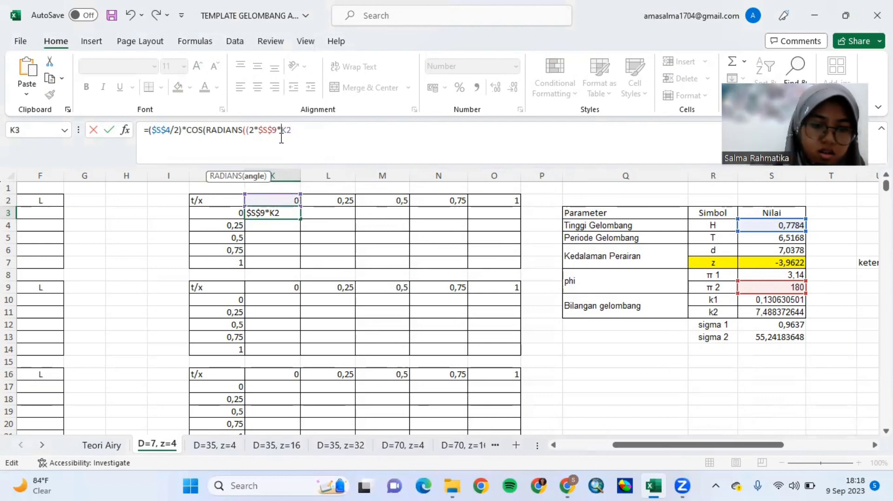
pyautogui.write('$')
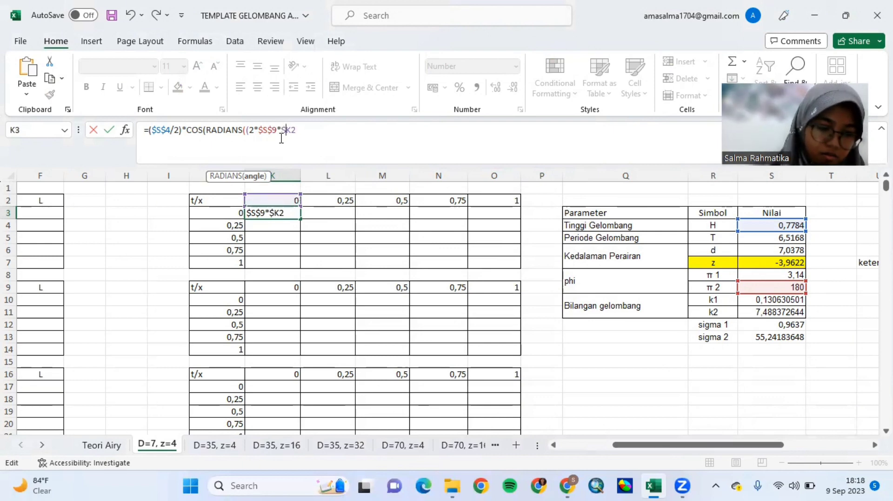
pyautogui.press('BackSpace')
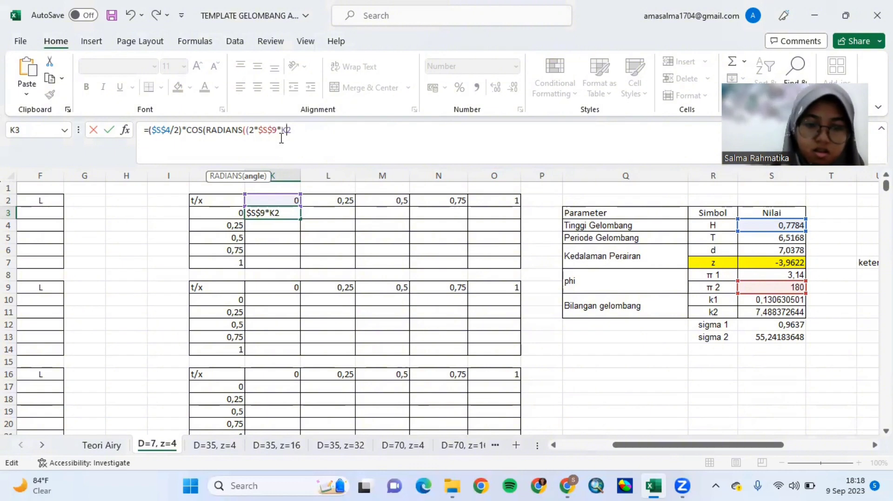
pyautogui.write('$2')
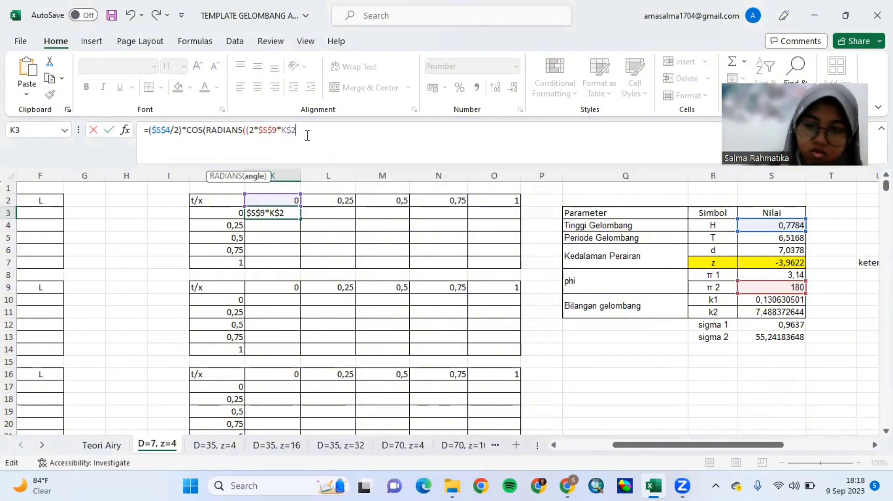
# Close the first angle term in the K3 formula and subtract a second bracketed term starting with 2*$S$9.
pyautogui.write(')')
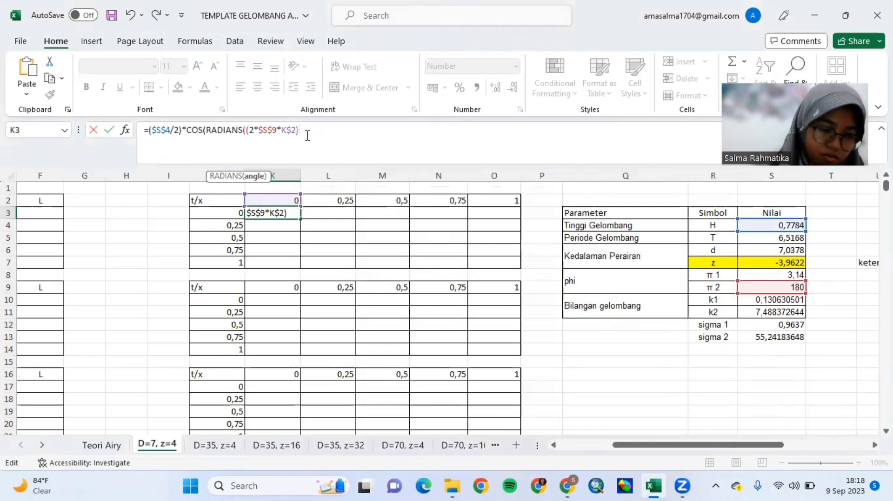
pyautogui.write('-')
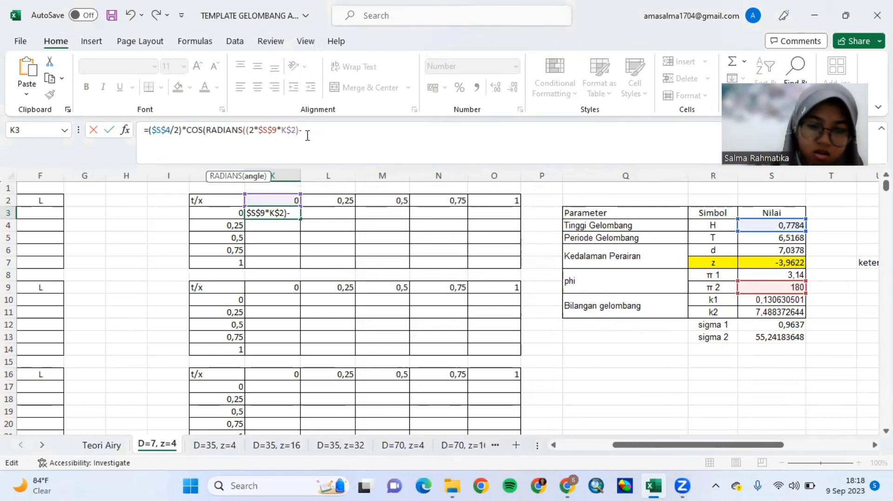
pyautogui.write('(2')
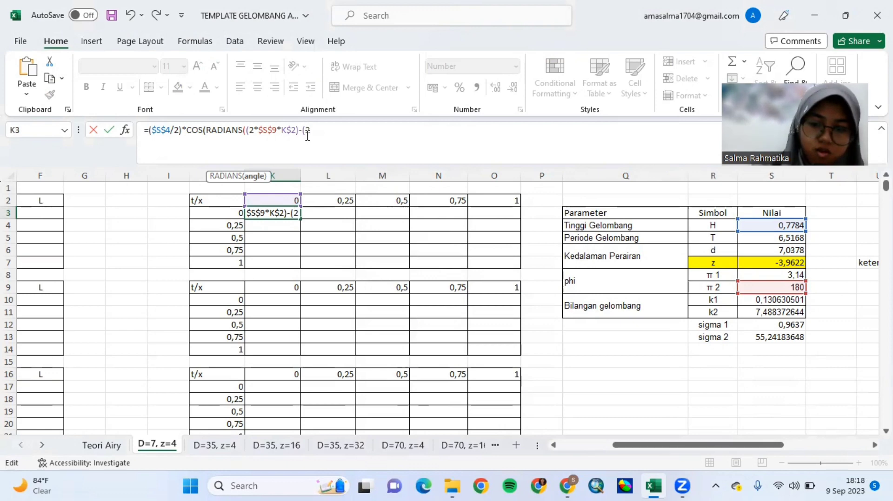
pyautogui.write('*')
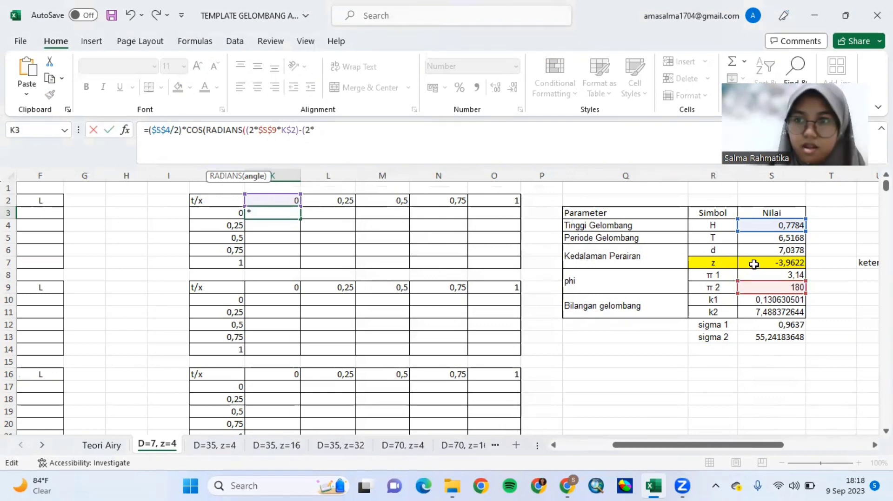
pyautogui.click(747, 286)
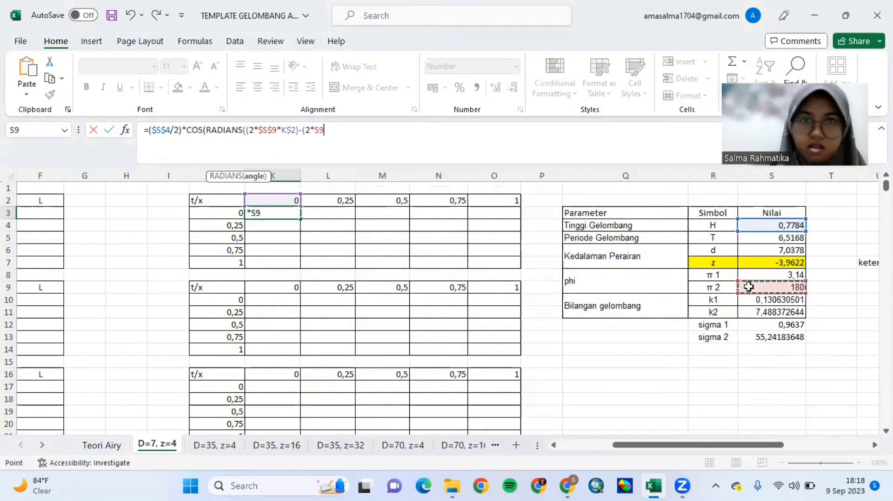
pyautogui.click(318, 139)
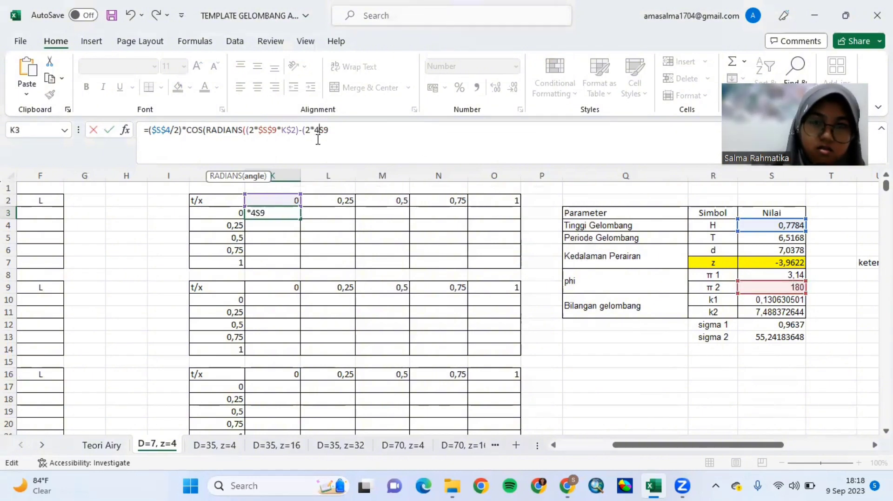
pyautogui.write('$S')
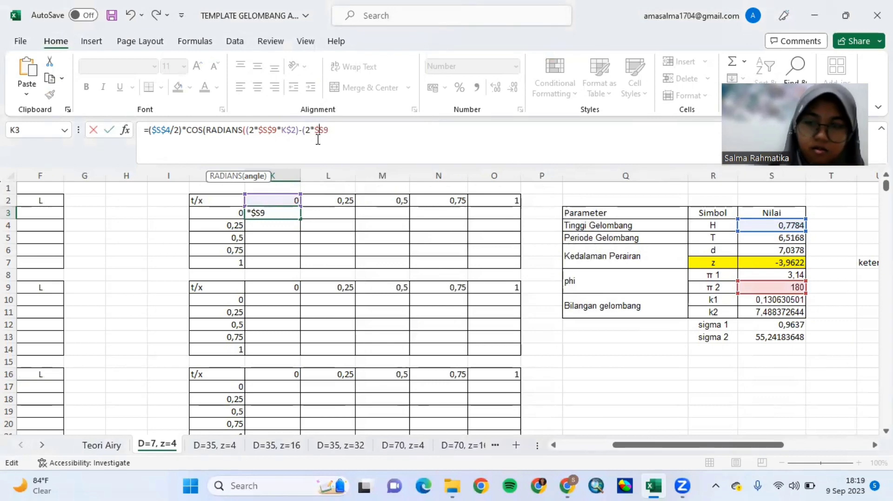
pyautogui.write('$9')
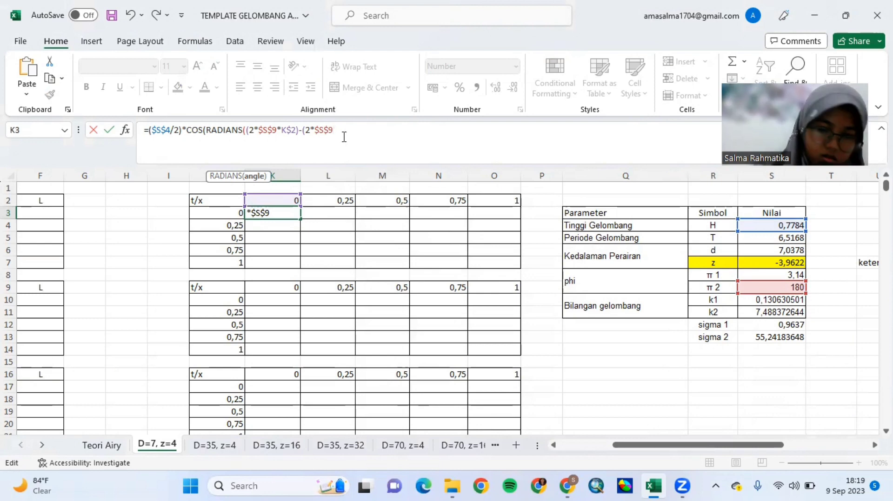
# Multiply the second angle term in K3 by the t value in J3 with only its row locked, J$3.
pyautogui.write('*')
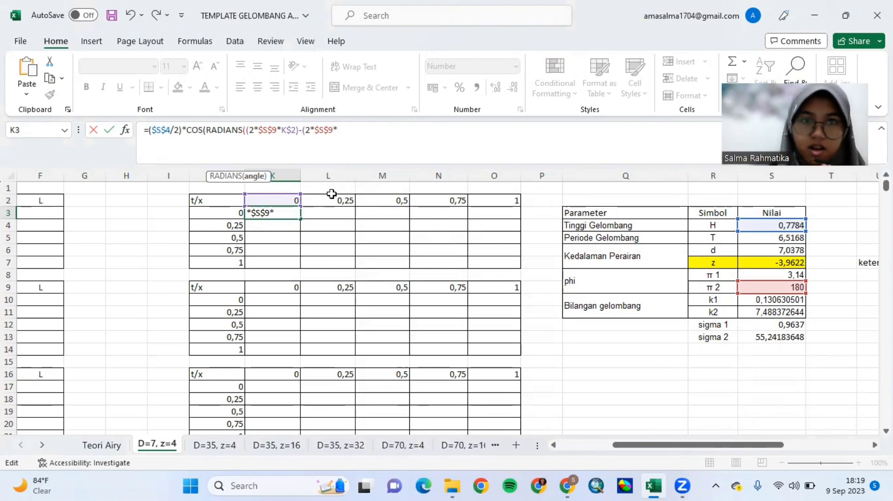
pyautogui.click(227, 213)
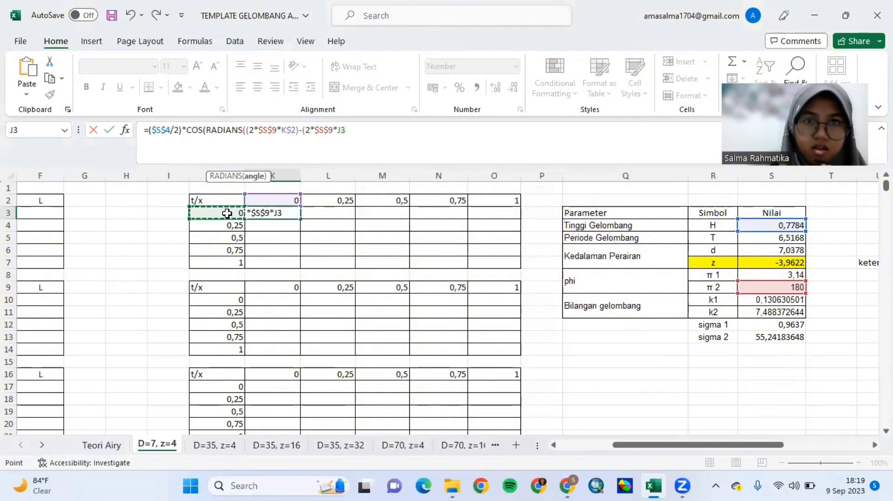
pyautogui.click(339, 145)
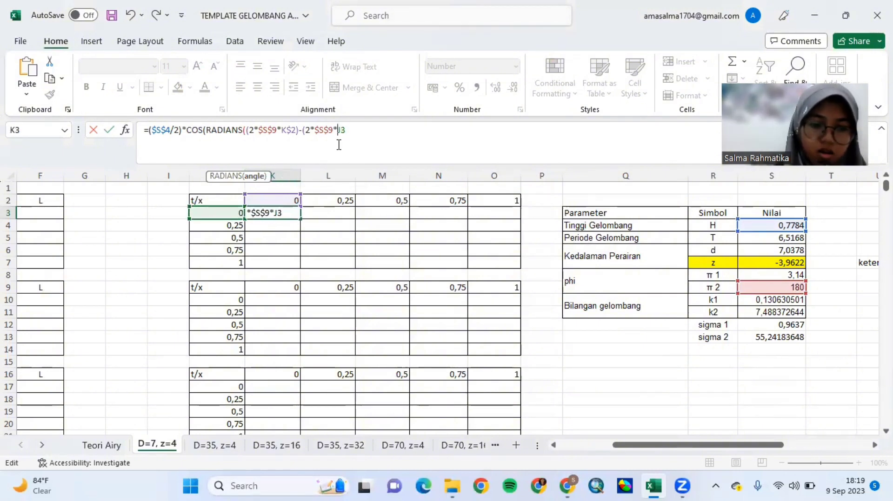
pyautogui.write('$')
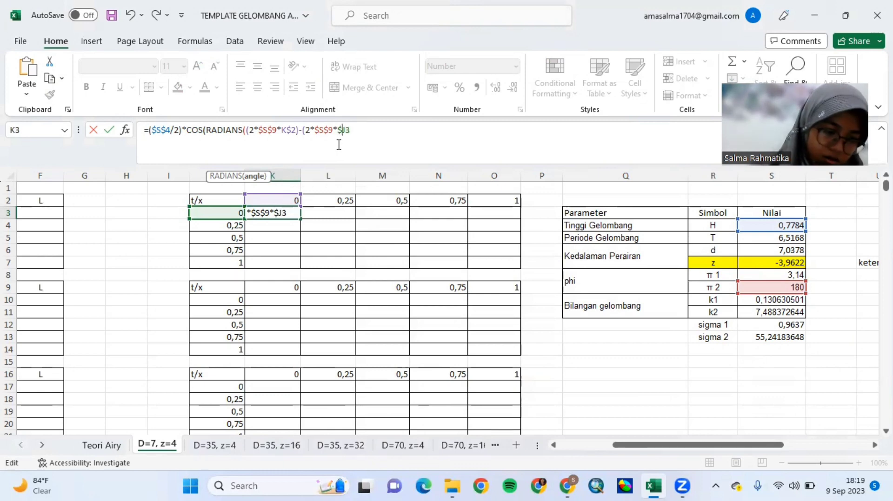
pyautogui.press('BackSpace')
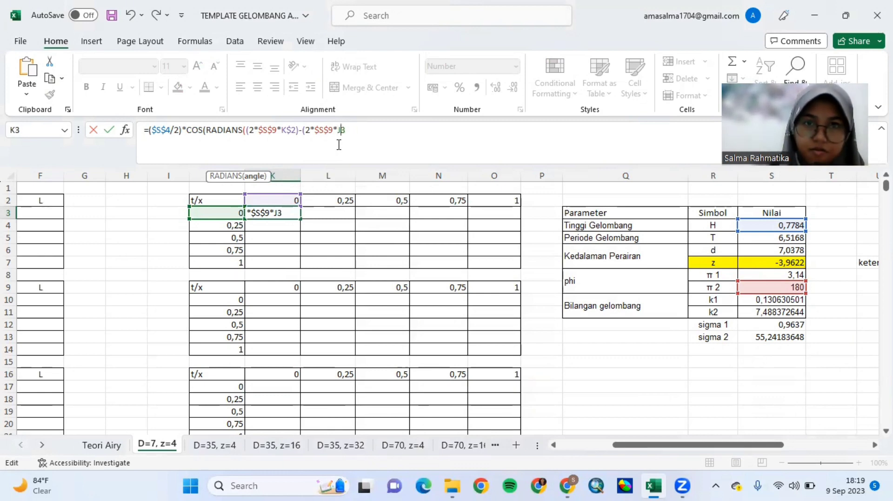
pyautogui.press('Right')
pyautogui.write('$3')
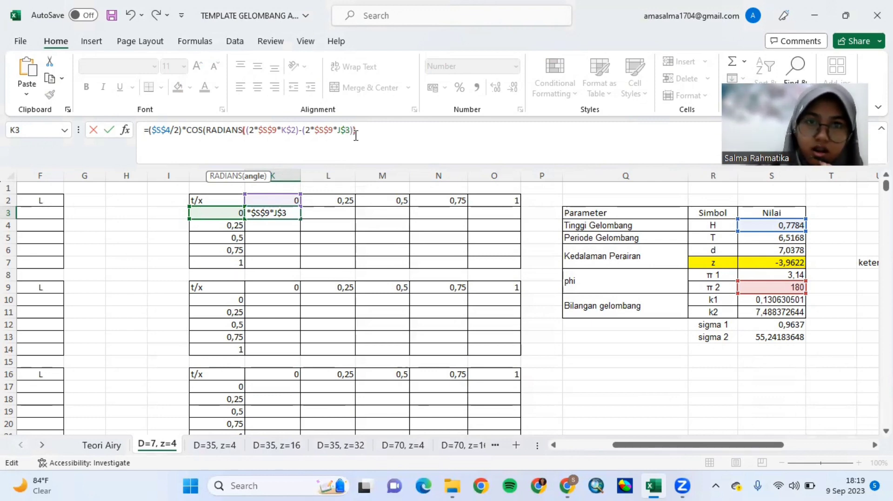
# Close all open brackets in the K3 elevation formula, enter it, and fill it across the t/x grid K3:O7.
pyautogui.write('))')
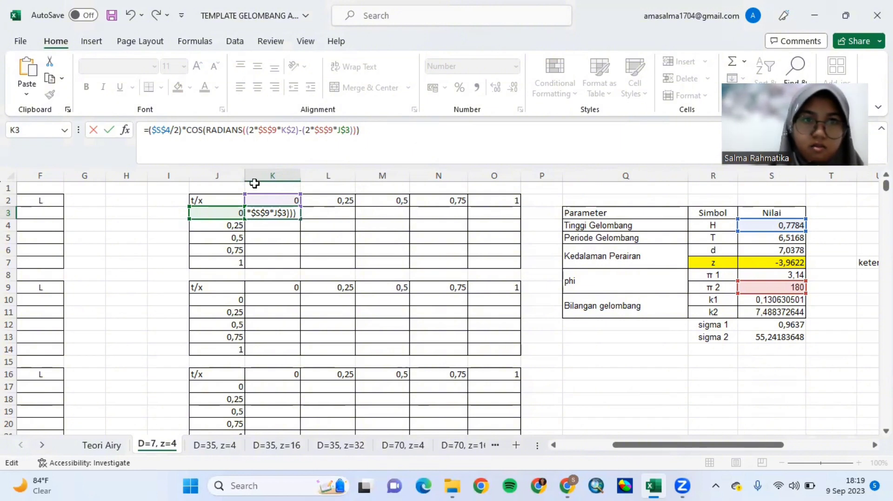
pyautogui.hscroll(-5, 110, 227)
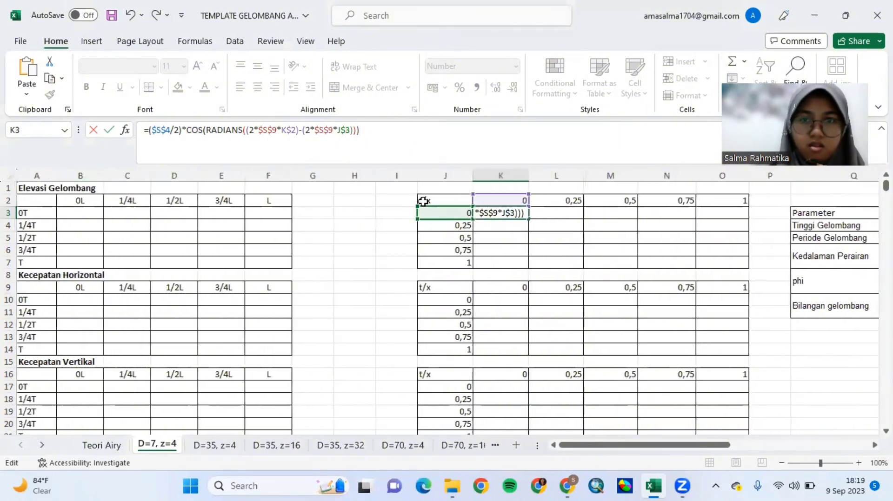
pyautogui.click(378, 136)
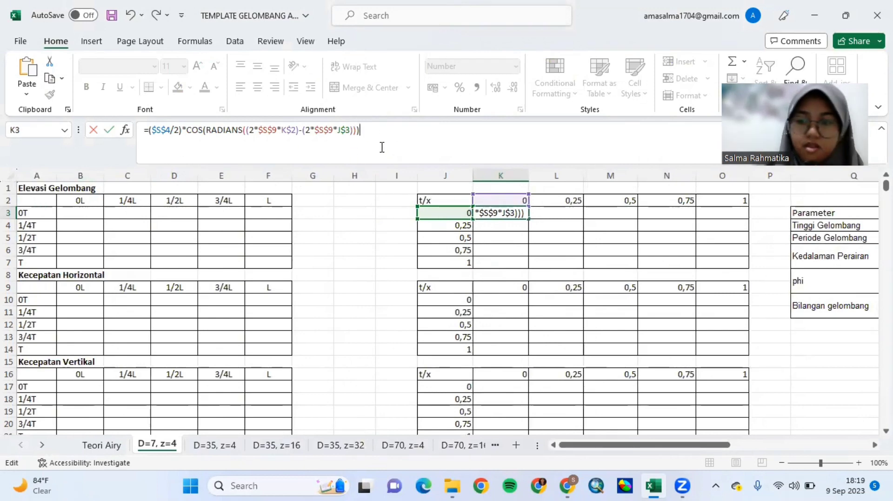
pyautogui.press('Return')
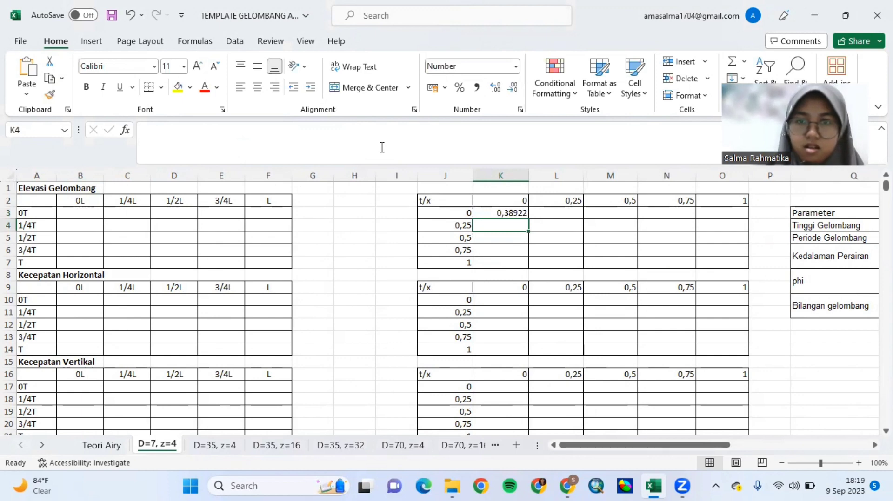
pyautogui.click(499, 212)
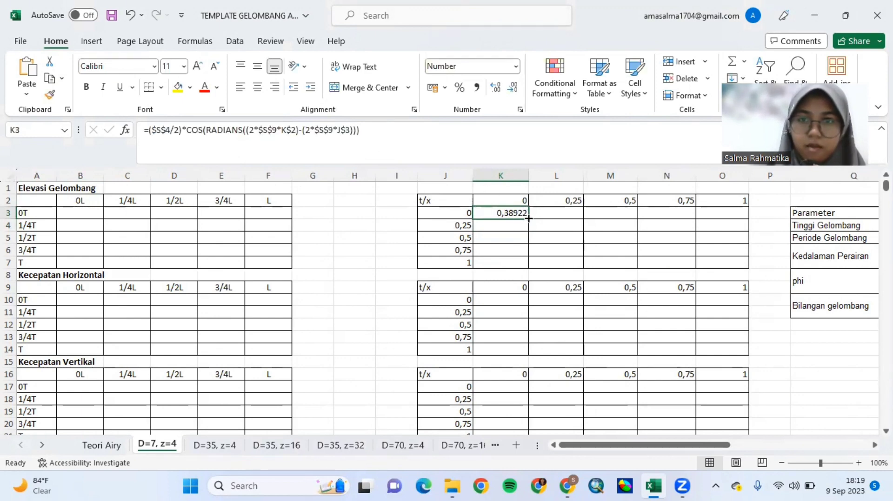
pyautogui.moveTo(528, 217); pyautogui.dragTo(745, 270)
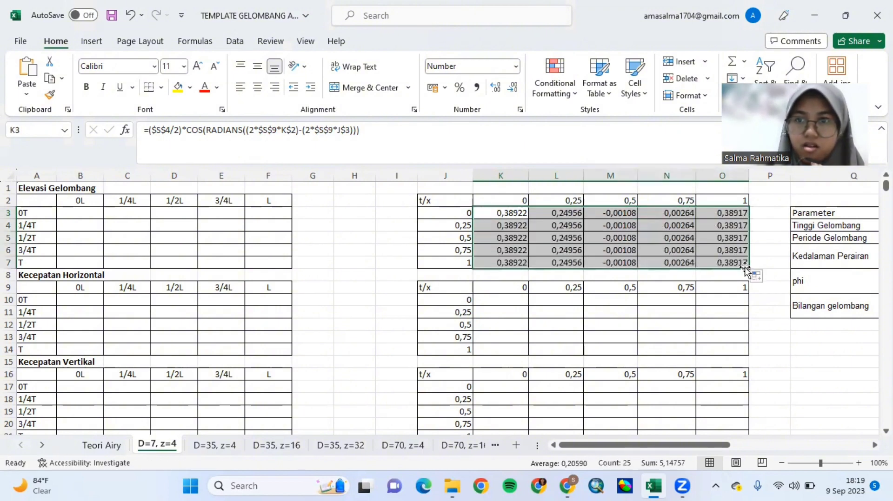
# Copy the elevation results in K3:O7 and paste them as values only into the Elevasi Gelombang table from B3.
pyautogui.rightClick(692, 246)
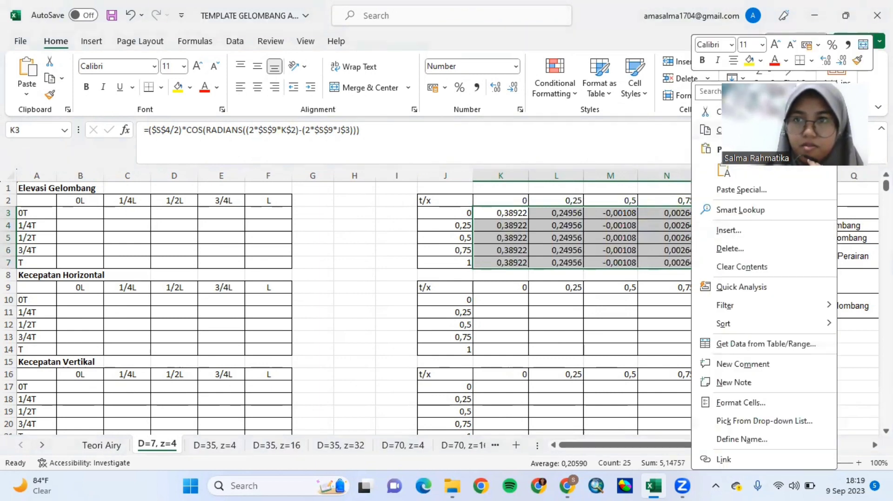
pyautogui.hotkey('ctrl', 'c')
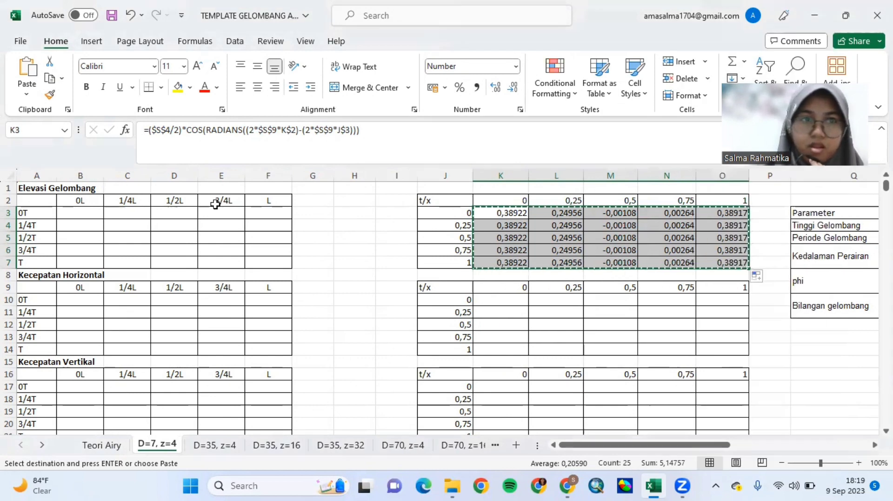
pyautogui.click(72, 213)
pyautogui.rightClick(74, 216)
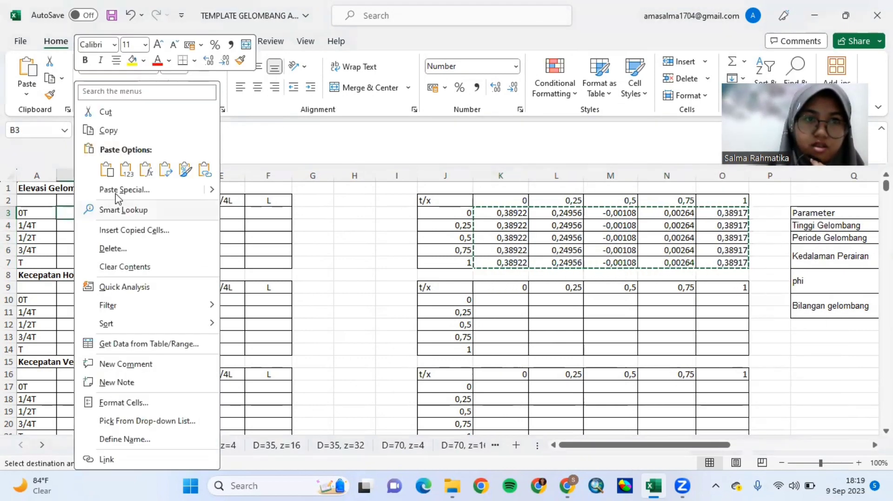
pyautogui.click(124, 173)
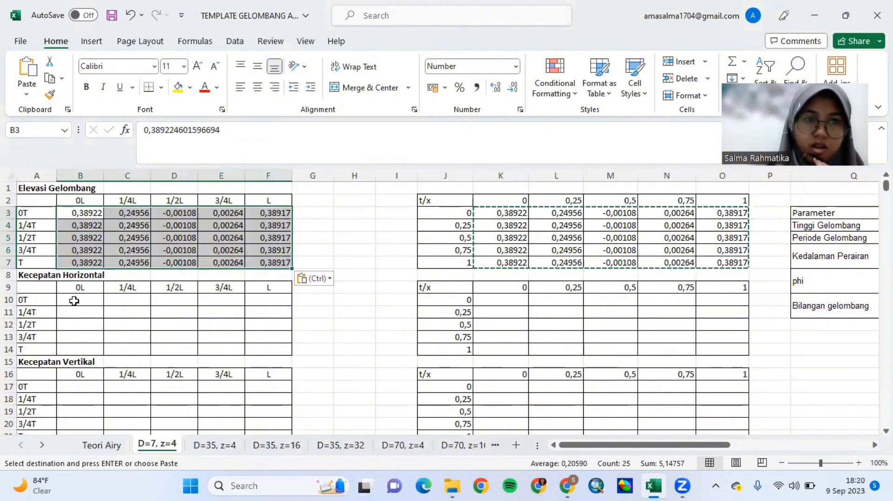
# Look over the velocity, acceleration and displacement tables down to Perpindahan Vertikal.
pyautogui.scroll(-3, 74, 301)
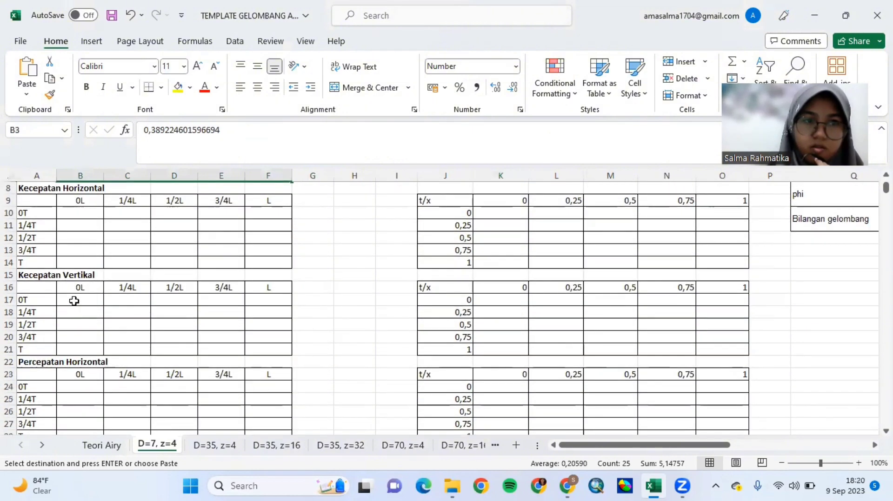
pyautogui.scroll(-3, 74, 301)
pyautogui.scroll(-1, 74, 300)
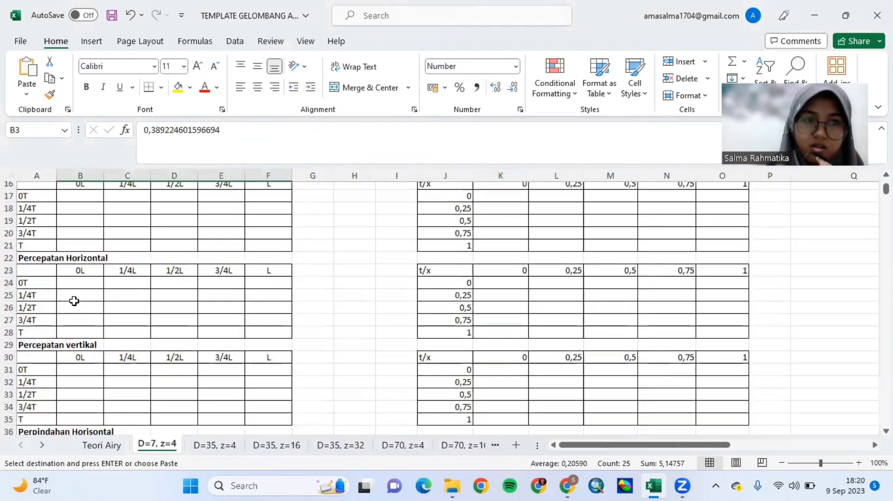
pyautogui.scroll(-4, 74, 301)
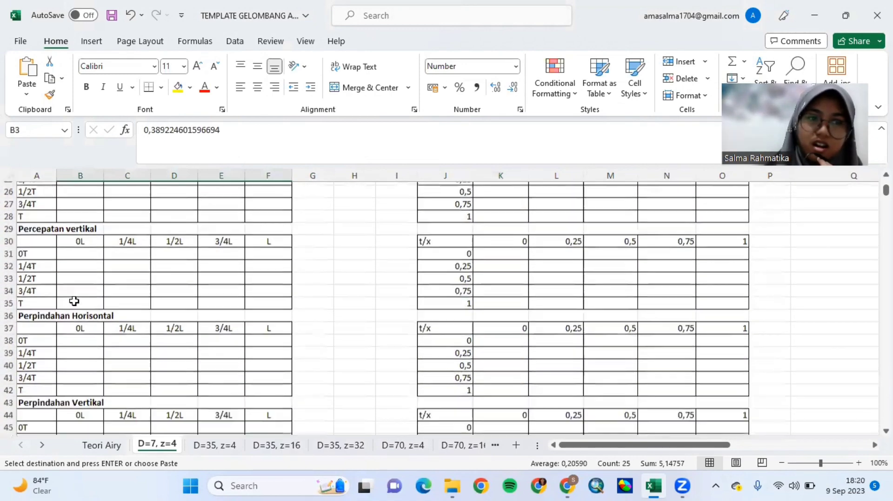
pyautogui.scroll(-3, 74, 301)
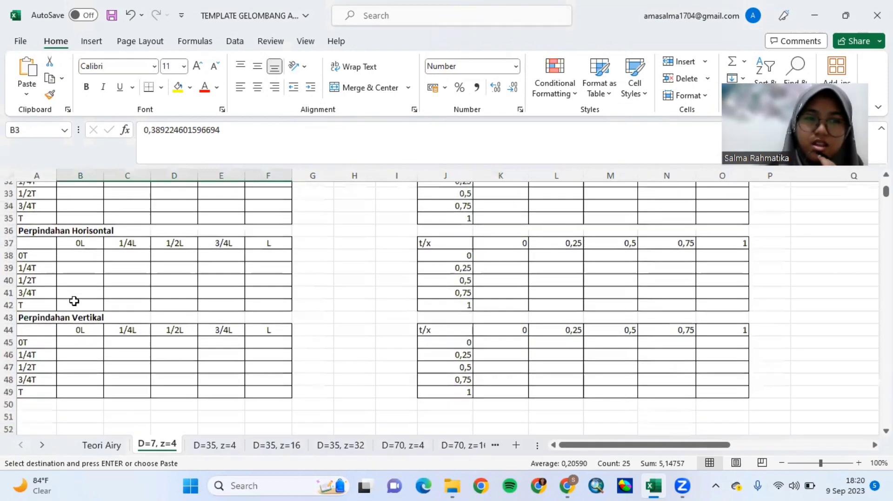
pyautogui.scroll(9, 155, 344)
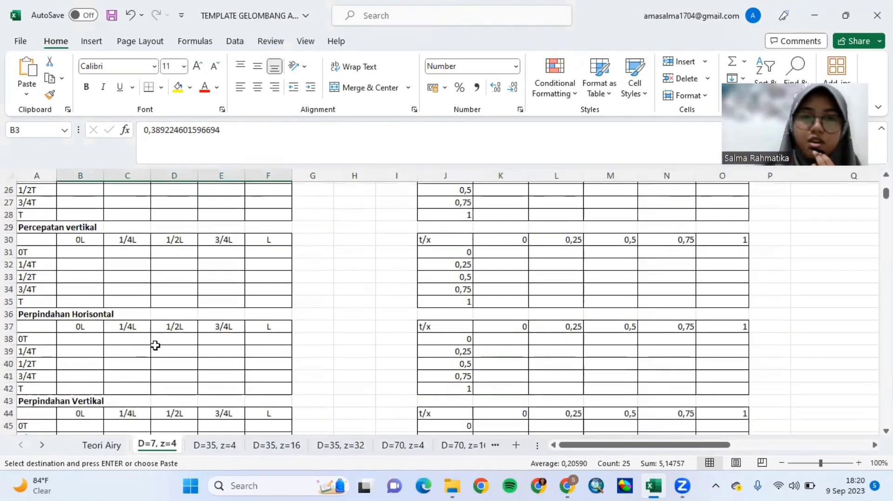
pyautogui.scroll(2, 155, 344)
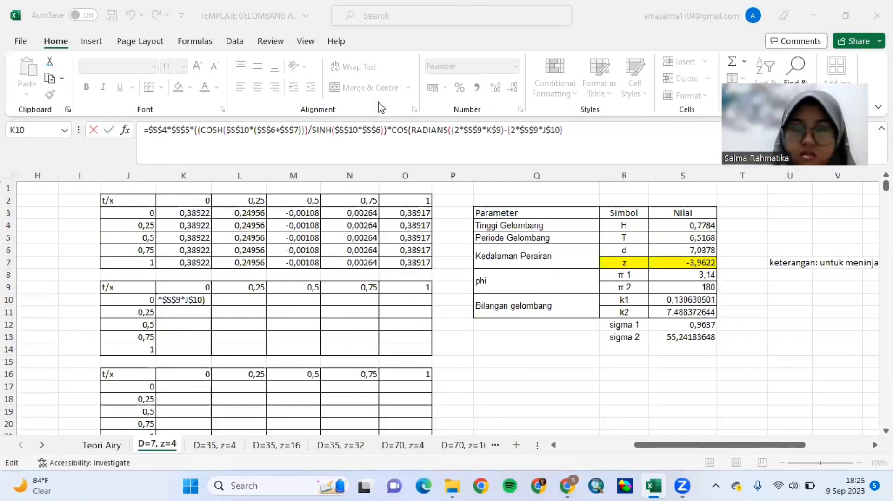
# Enter the horizontal velocity formula in K10, accepting the proposed correction that closes it as COS(RADIANS((2*$S$9*K$9)-(2*$S$9*J$10))).
pyautogui.click(627, 140)
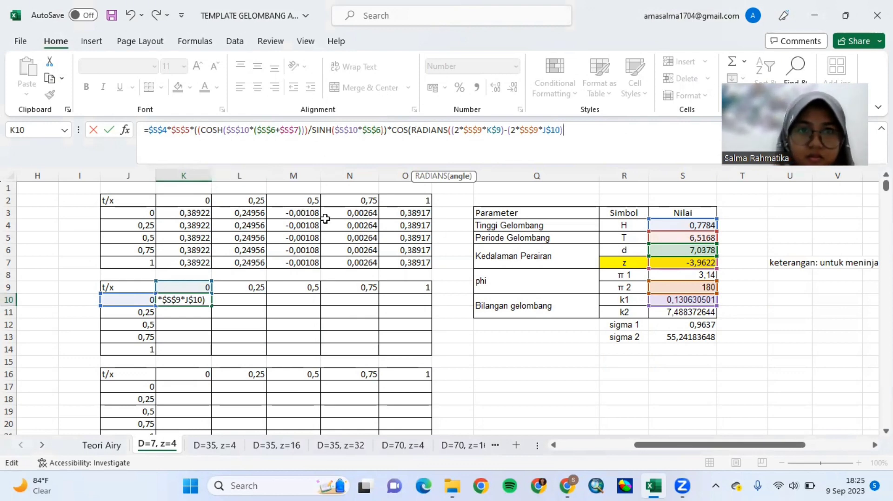
pyautogui.hscroll(-5, 325, 219)
pyautogui.hscroll(-2, 323, 221)
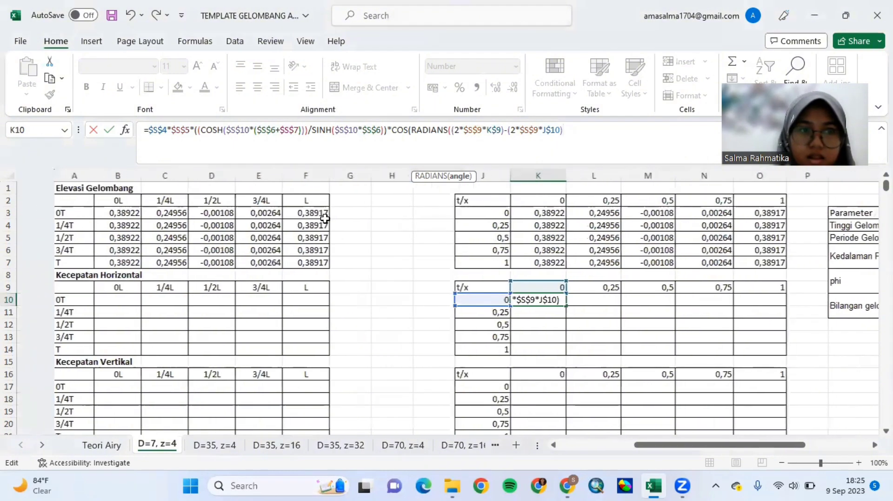
pyautogui.hscroll(4, 328, 219)
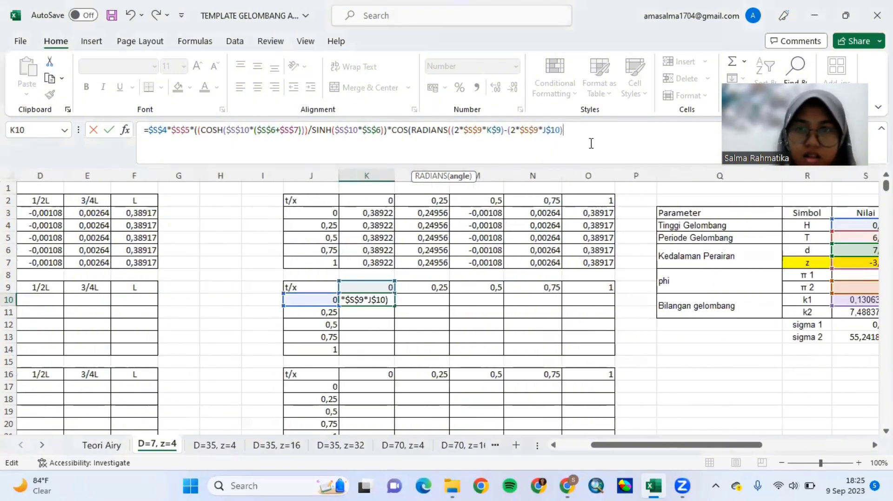
pyautogui.press('Return')
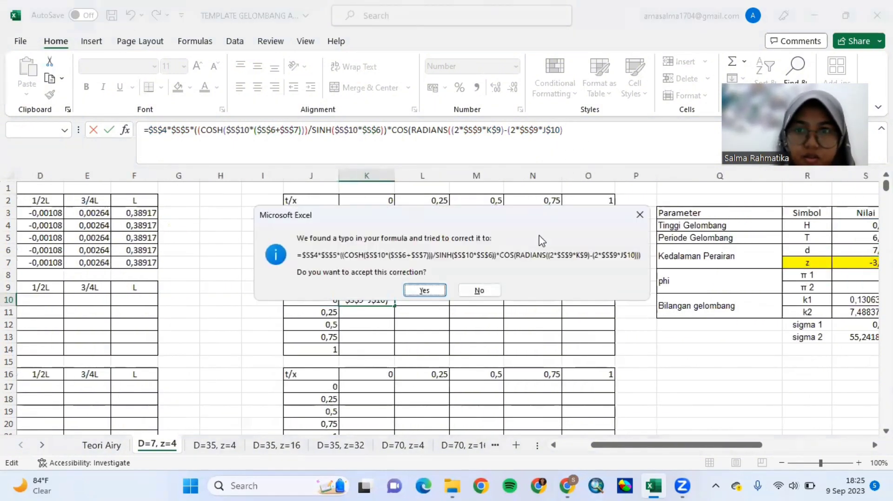
pyautogui.click(424, 290)
pyautogui.click(385, 299)
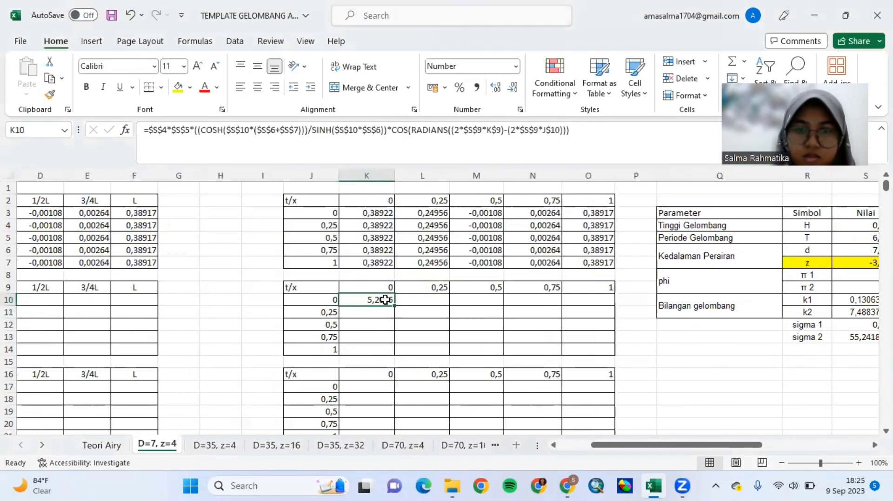
# Fill the horizontal velocity formula across K10:O14 and paste the results as values only into the Kecepatan Horizontal table from B10.
pyautogui.moveTo(394, 306); pyautogui.dragTo(616, 358)
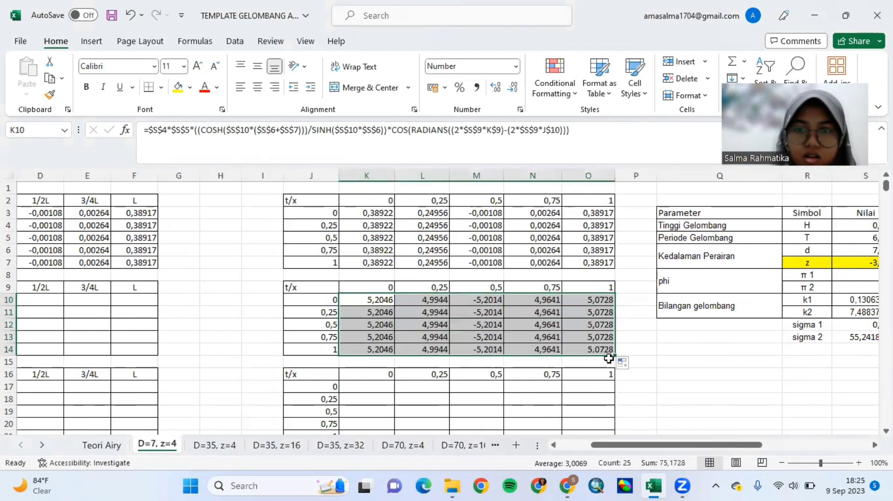
pyautogui.rightClick(528, 339)
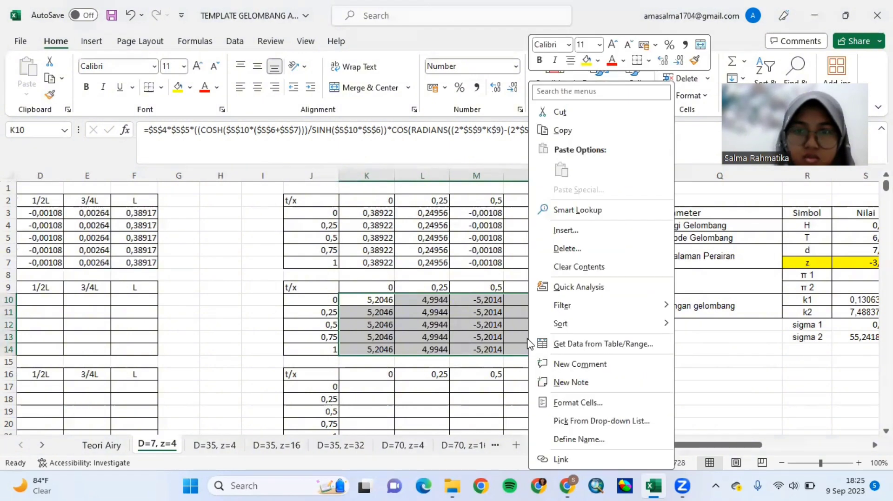
pyautogui.click(565, 135)
pyautogui.hscroll(-2, 219, 314)
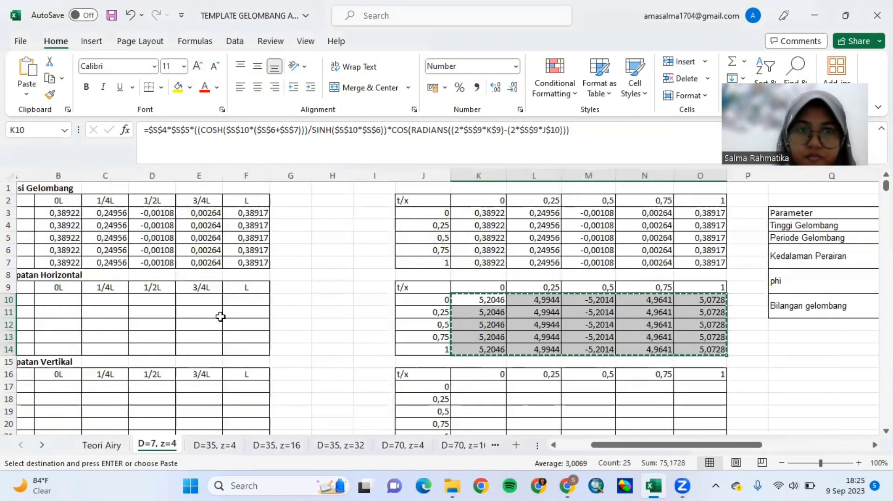
pyautogui.hscroll(-2, 219, 315)
pyautogui.click(79, 303)
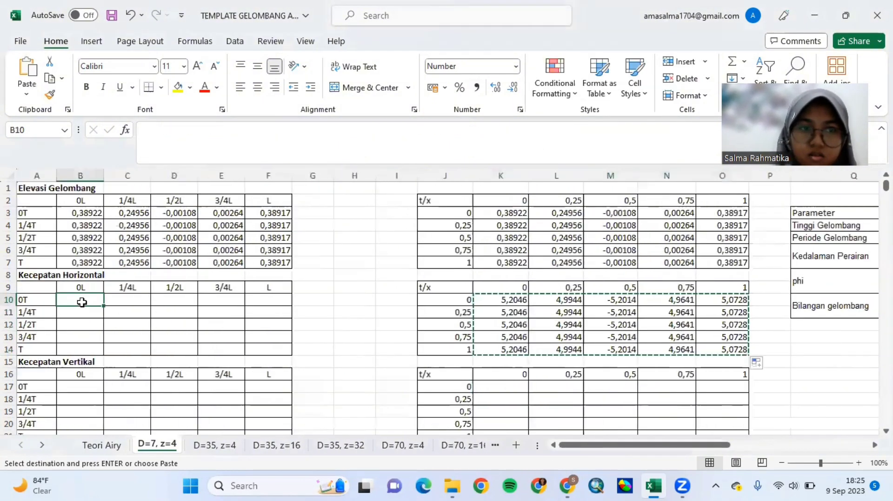
pyautogui.rightClick(84, 306)
pyautogui.click(134, 170)
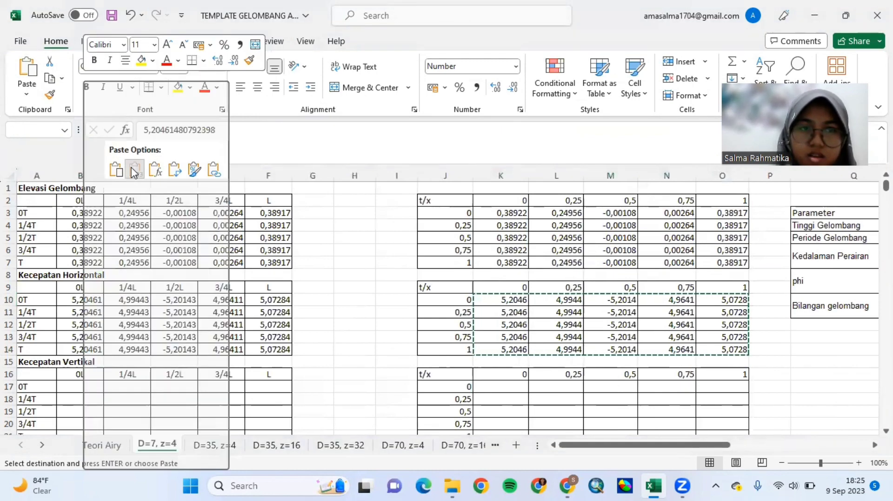
pyautogui.click(313, 312)
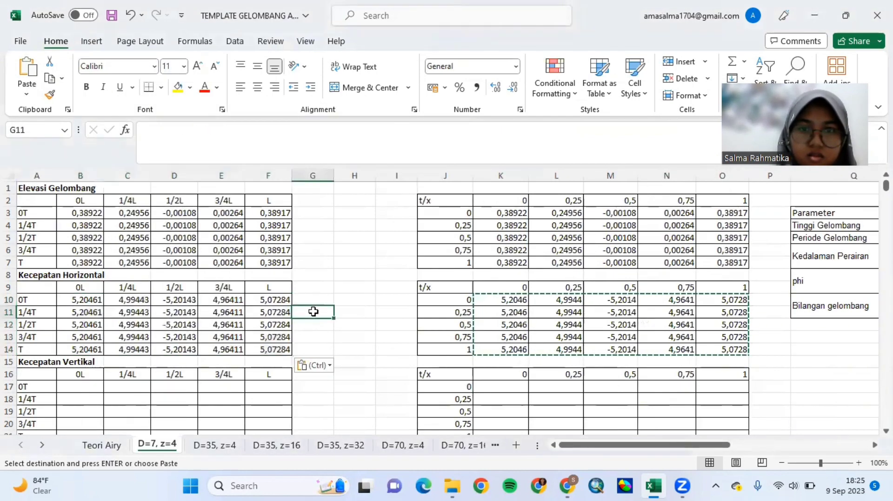
pyautogui.hscroll(1, 312, 312)
pyautogui.hscroll(1, 313, 312)
pyautogui.doubleClick(315, 314)
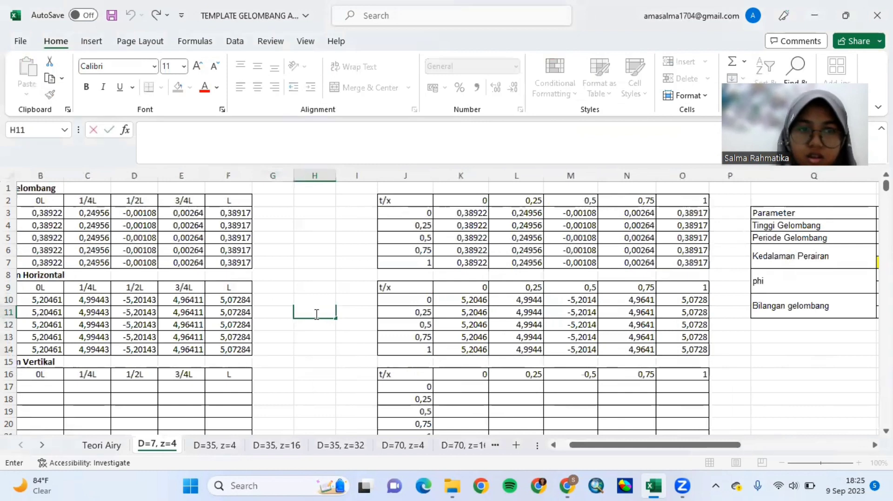
# Enter the vertical velocity formula =$S$4*$S$5*((SINH($S$10*$S$6))*SIN(RADIANS((2*$S$9*K$16)-(2*$S$9*J17)))) in K17 and fill it across K17:O21.
pyautogui.hscroll(-1, 310, 360)
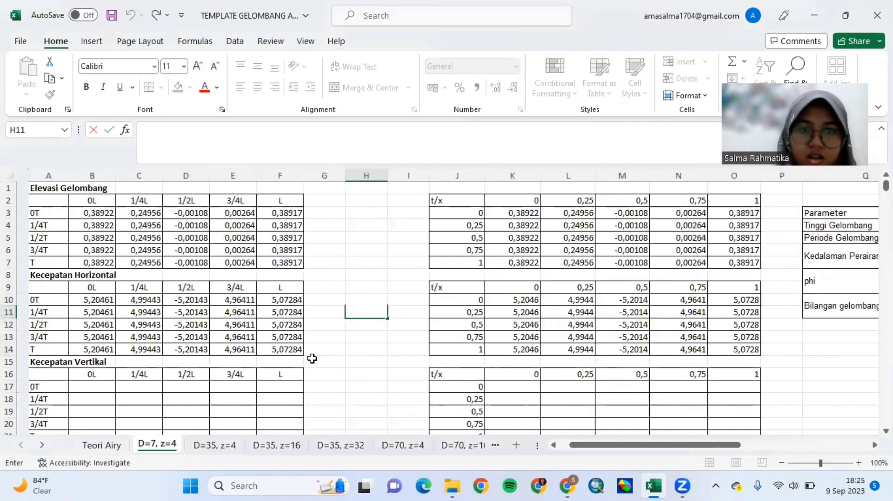
pyautogui.click(312, 358)
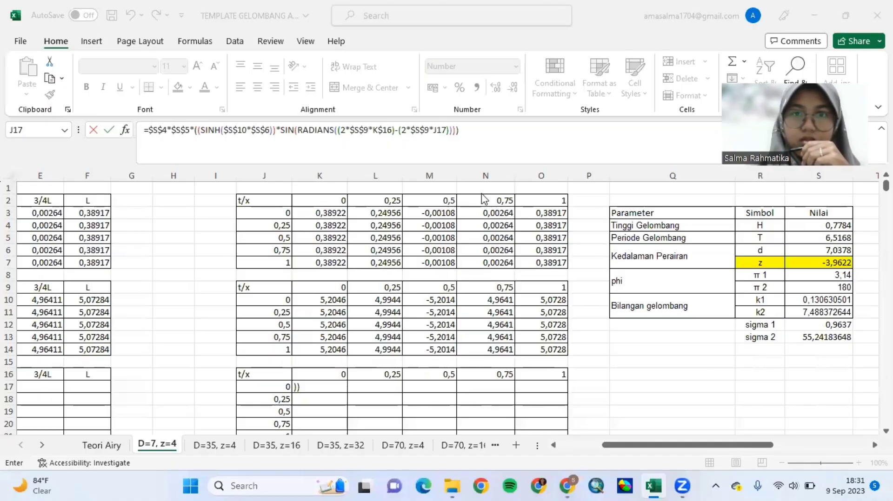
pyautogui.click(472, 142)
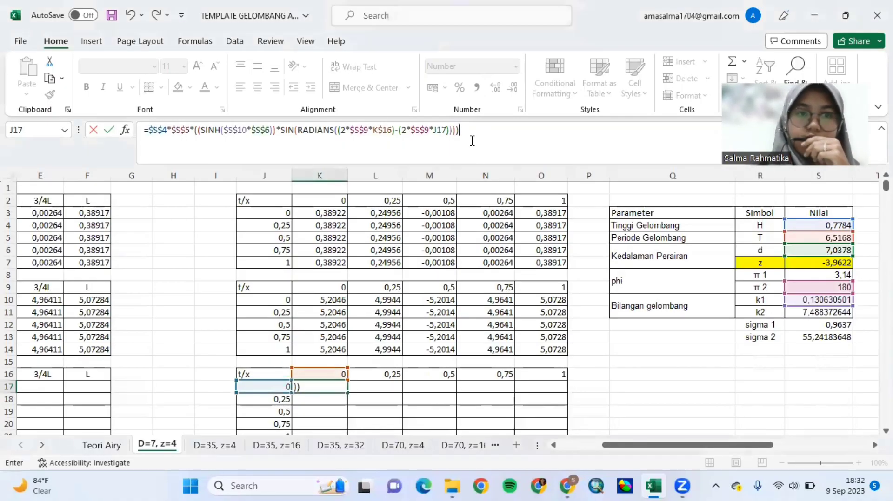
pyautogui.scroll(-2, 266, 348)
pyautogui.hscroll(-2, 266, 350)
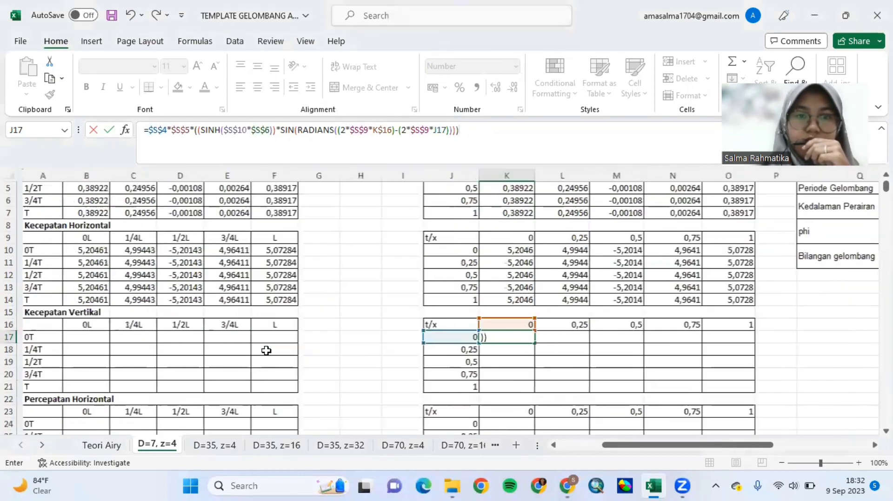
pyautogui.hscroll(2, 266, 351)
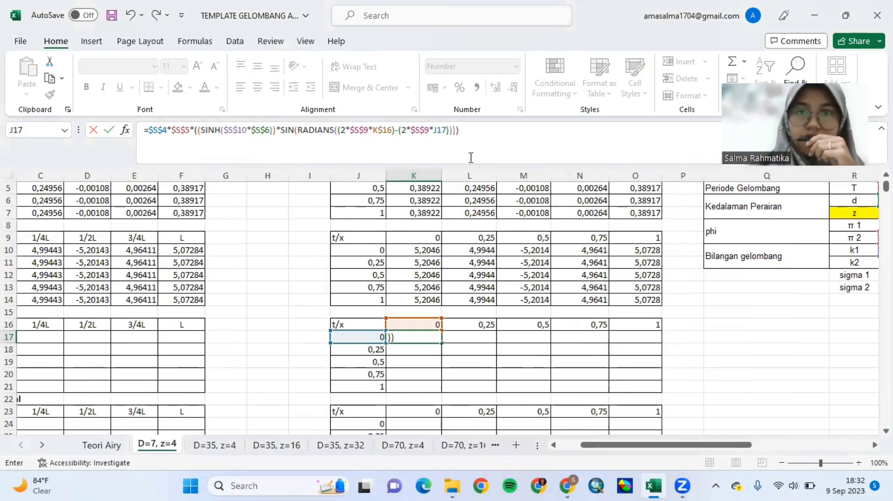
pyautogui.press('Return')
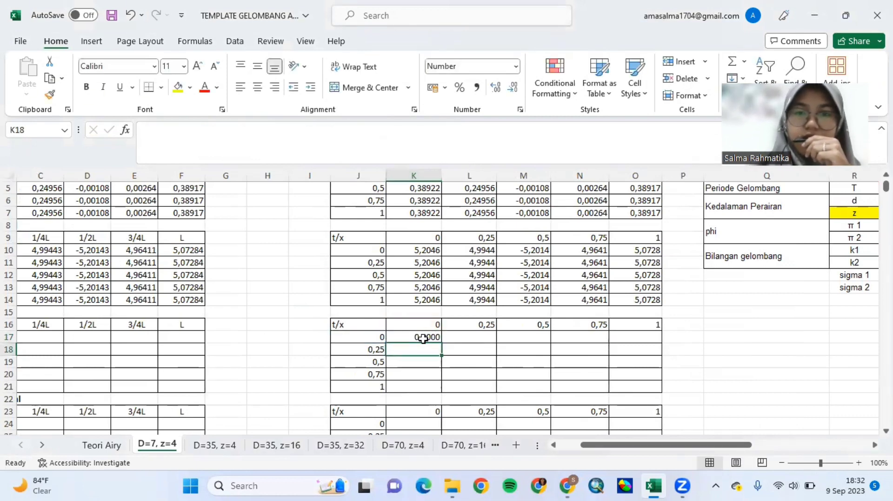
pyautogui.click(421, 337)
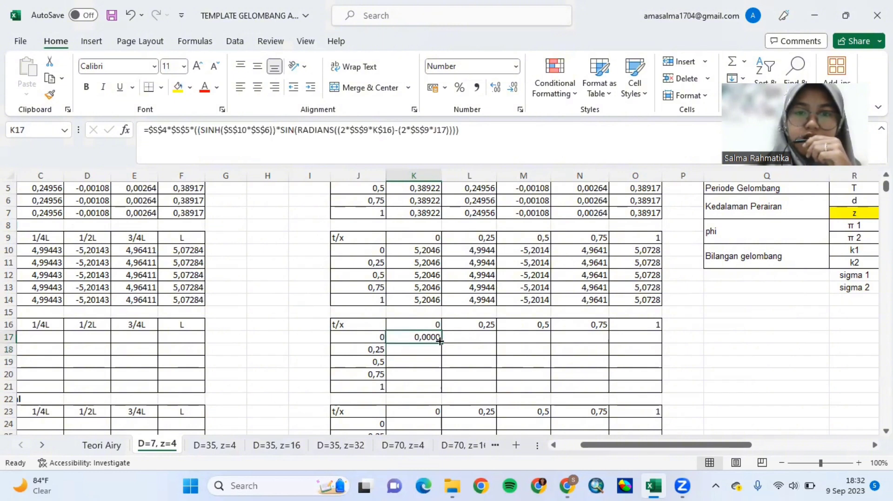
pyautogui.moveTo(441, 342); pyautogui.dragTo(657, 395)
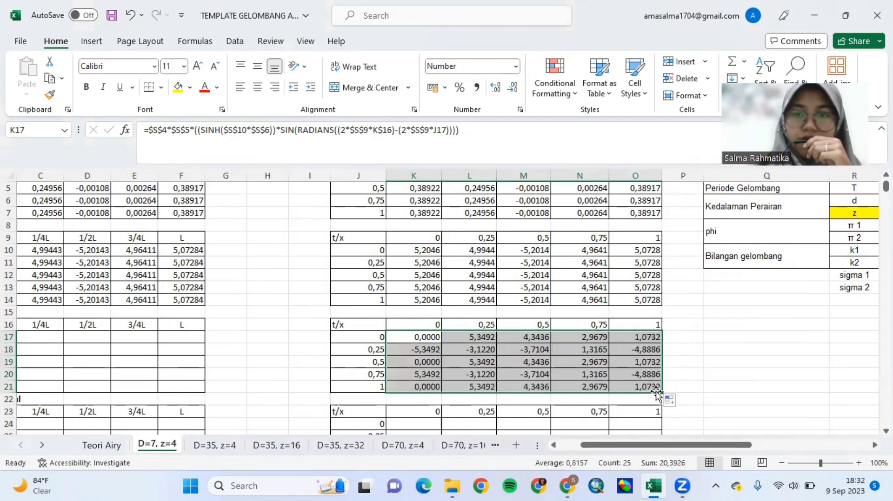
# Copy the vertical velocity results in K17:O21 and paste them as values only into the Kecepatan Vertikal table from B17.
pyautogui.rightClick(538, 364)
pyautogui.click(575, 130)
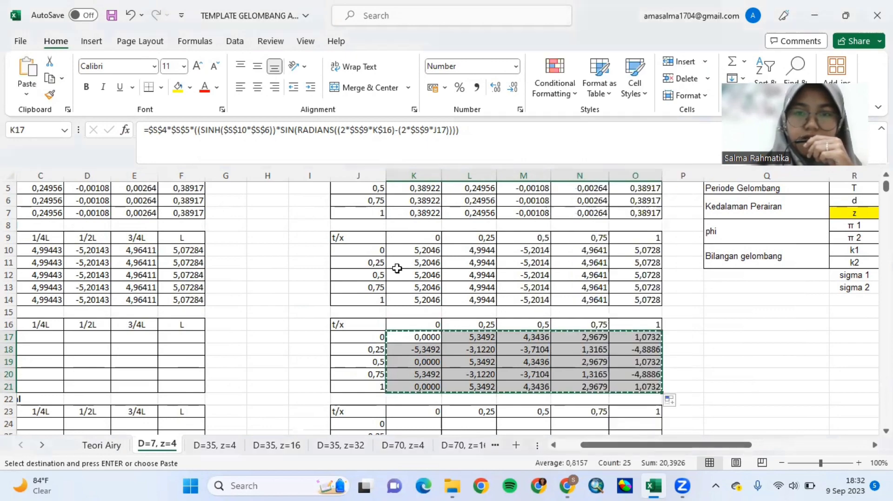
pyautogui.hscroll(-2, 399, 266)
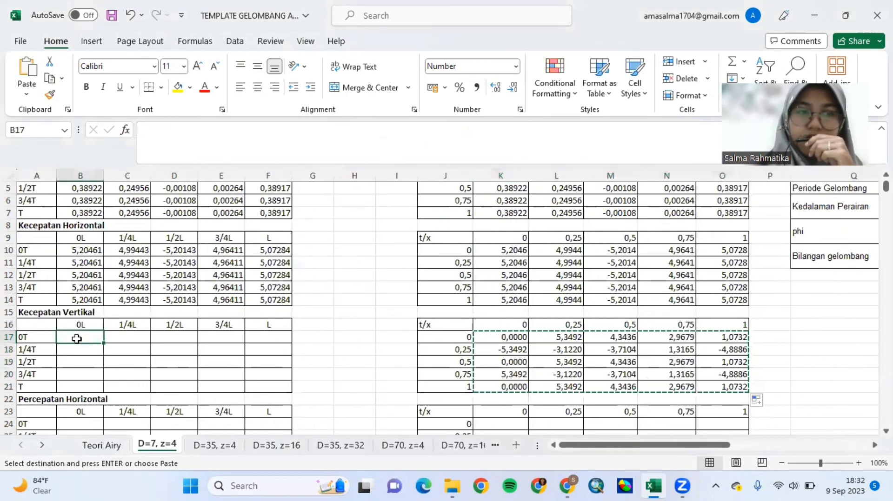
pyautogui.rightClick(77, 339)
pyautogui.click(133, 175)
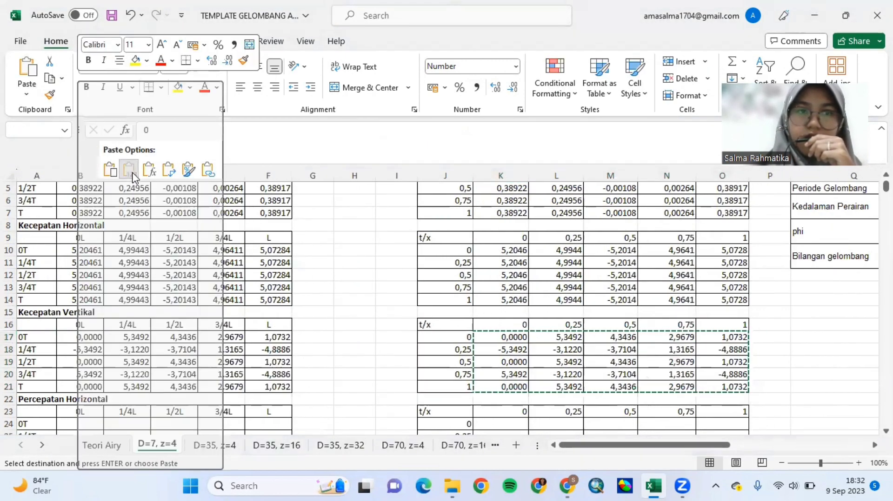
pyautogui.doubleClick(354, 338)
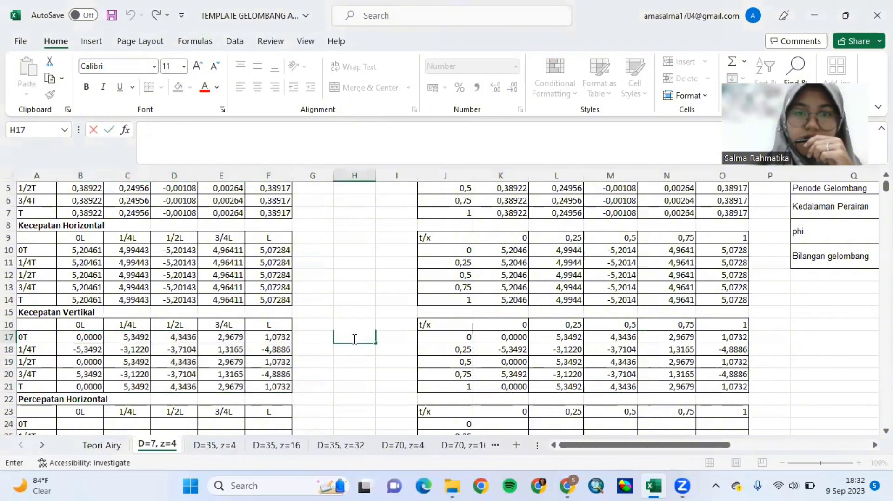
# Enter =2*$S$4*($S$5^2*((COSH($S$10*($S$10*($S$6+$S$7)))/SINH($S$10*$S$6))*SIN(RADIANS((2*$S$9*K$23)-(2*$S$9*J$24))))) in K24, accepting the proposed correction, and fill it across K24:O28.
pyautogui.scroll(-1, 351, 339)
pyautogui.scroll(-2, 248, 391)
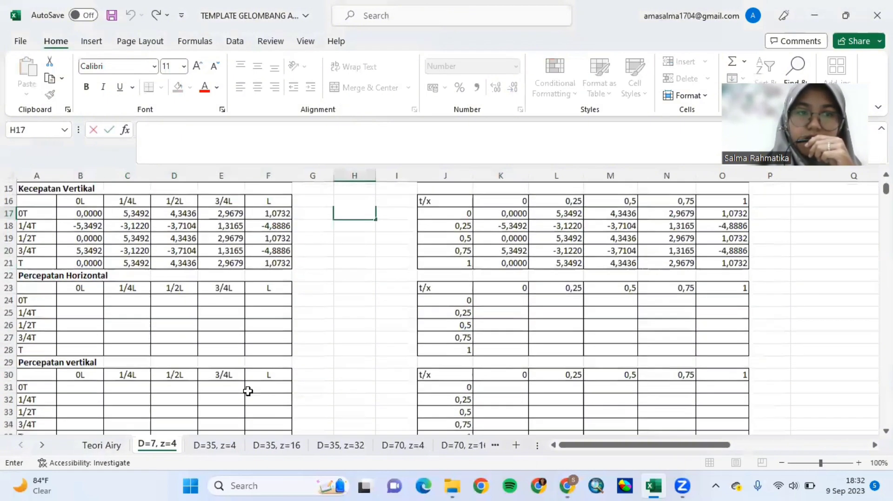
pyautogui.click(760, 5)
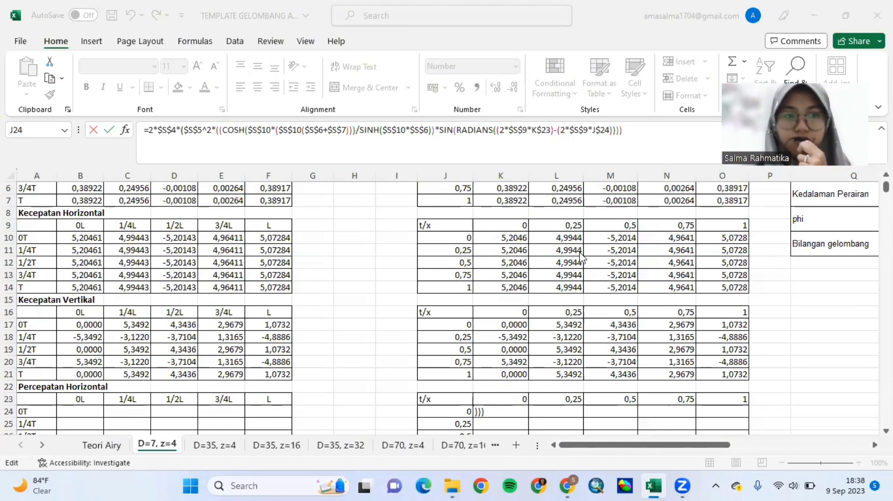
pyautogui.scroll(-2, 581, 256)
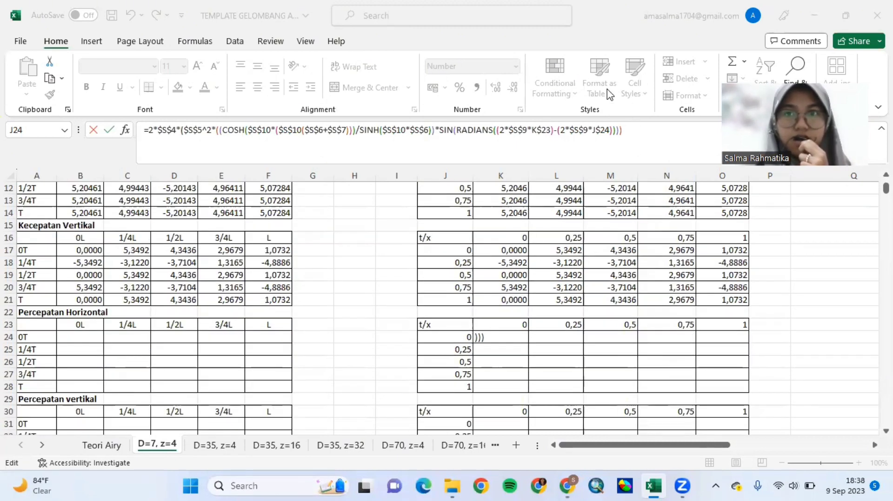
pyautogui.click(132, 158)
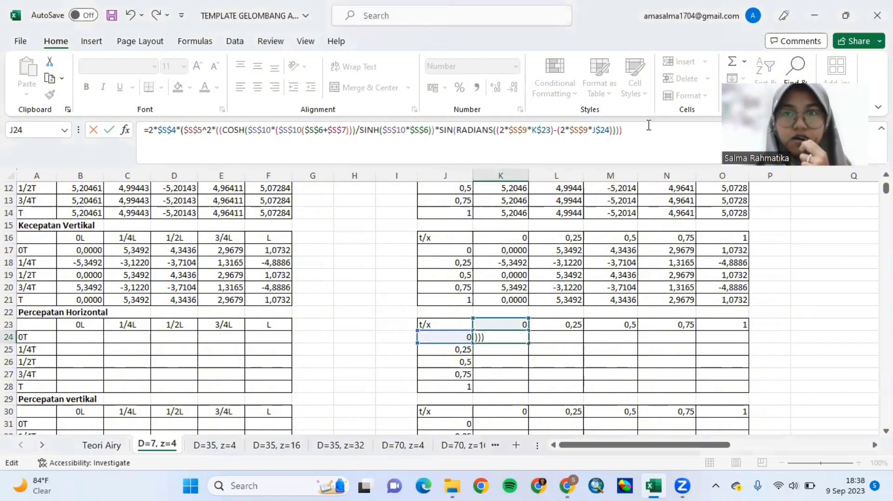
pyautogui.press('Return')
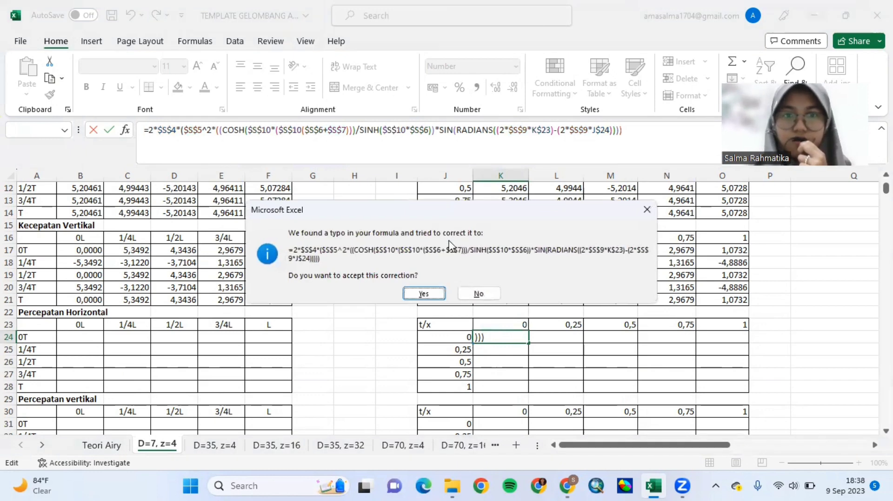
pyautogui.click(426, 293)
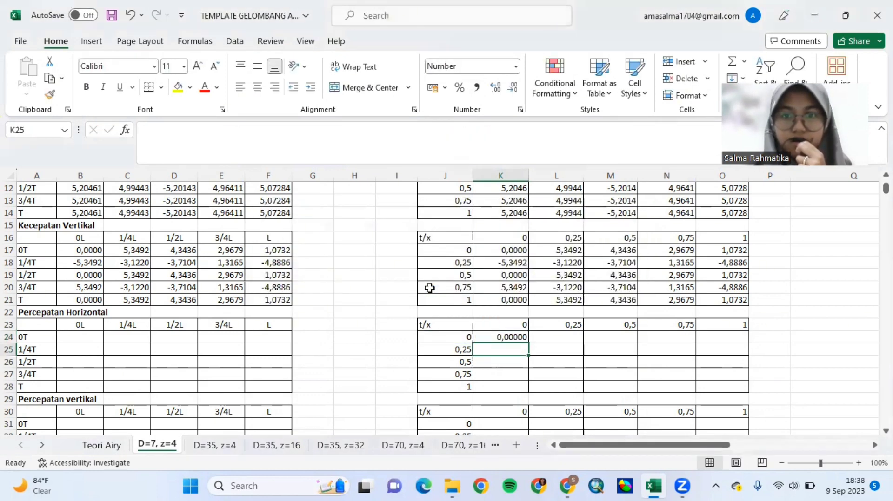
pyautogui.click(509, 338)
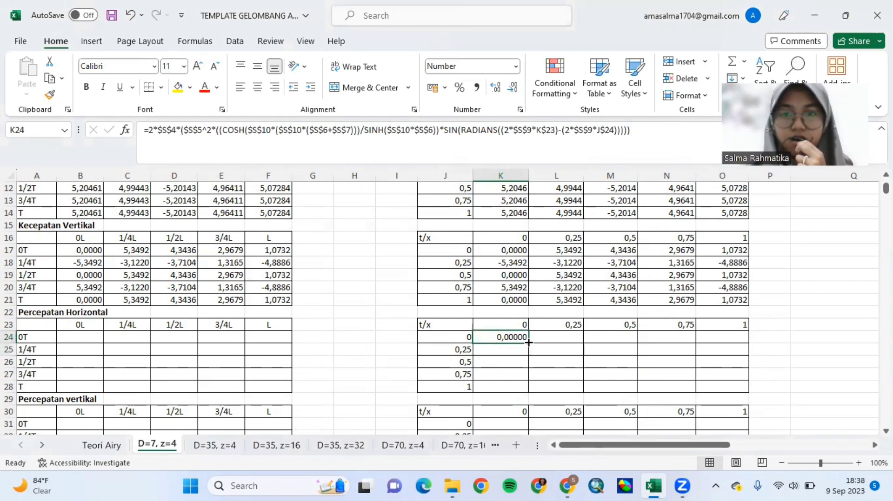
pyautogui.moveTo(528, 343); pyautogui.dragTo(744, 393)
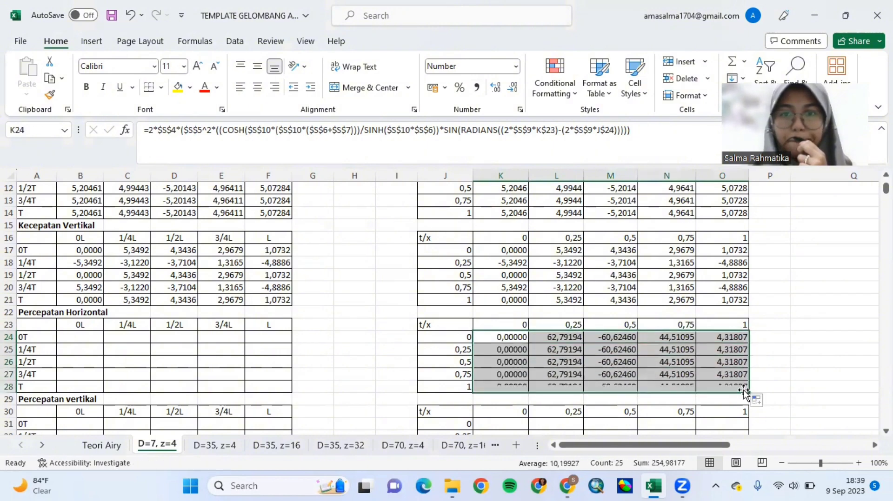
# Copy the horizontal acceleration results in K24:O28 and paste them as values only into the Percepatan Horizontal table from B24.
pyautogui.rightClick(631, 362)
pyautogui.click(665, 131)
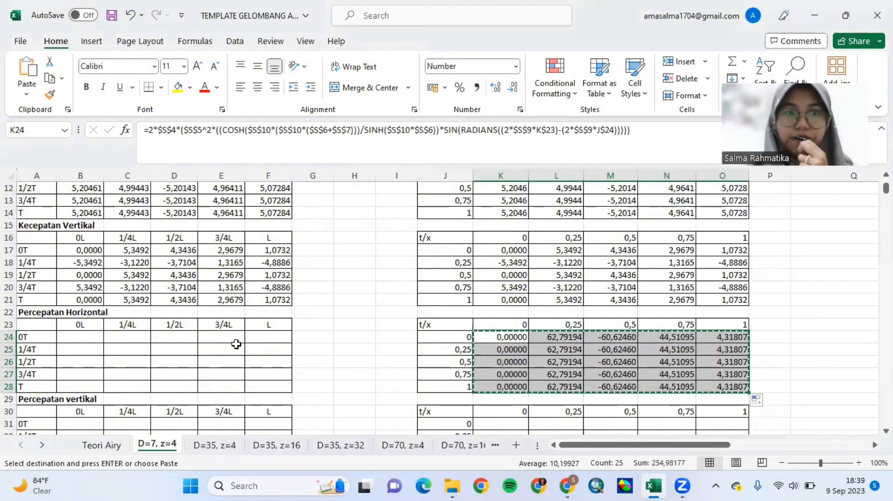
pyautogui.click(92, 340)
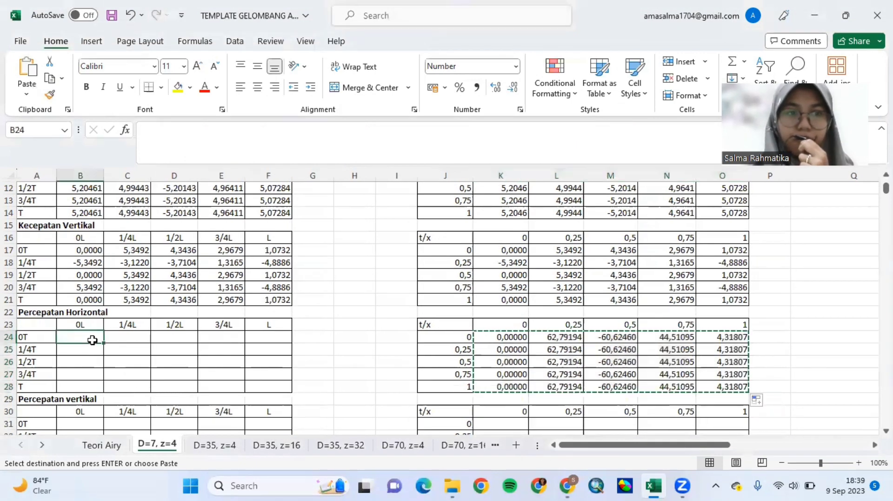
pyautogui.rightClick(92, 342)
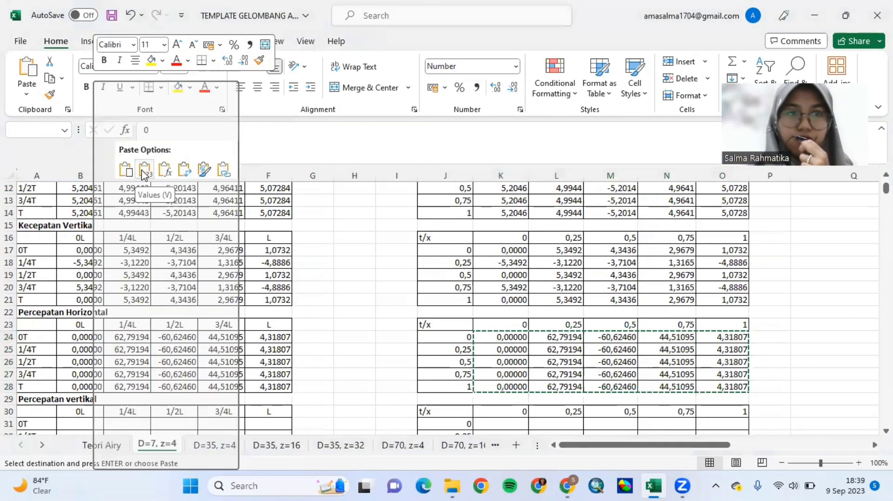
pyautogui.click(145, 171)
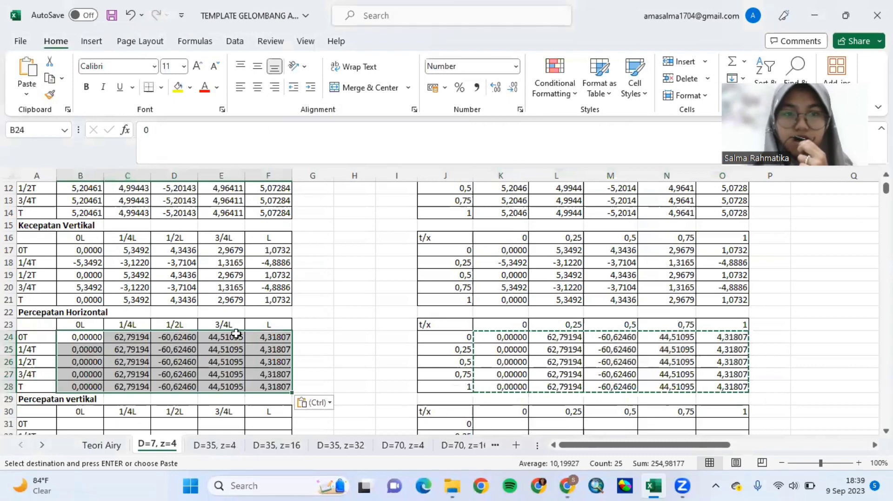
# Enter =2*$S$4*($S$5^2*((SINH($S$10*($S$6+$S$7)))/SINH($S$10*$S$6))*COS(RADIANS((2*$S$9*K$30)-(2*$S$9*J$31)))) in K31, accepting the proposed correction, and fill it across K31:O35.
pyautogui.scroll(-3, 304, 363)
pyautogui.scroll(-3, 304, 363)
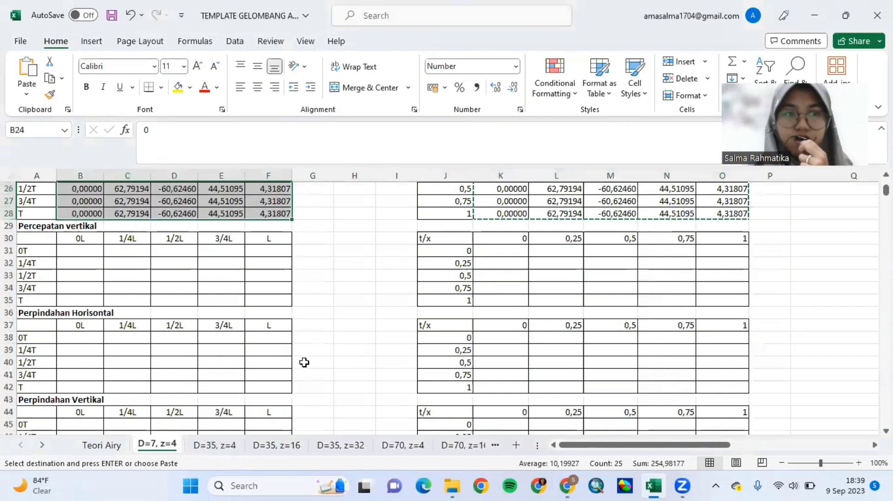
pyautogui.doubleClick(349, 239)
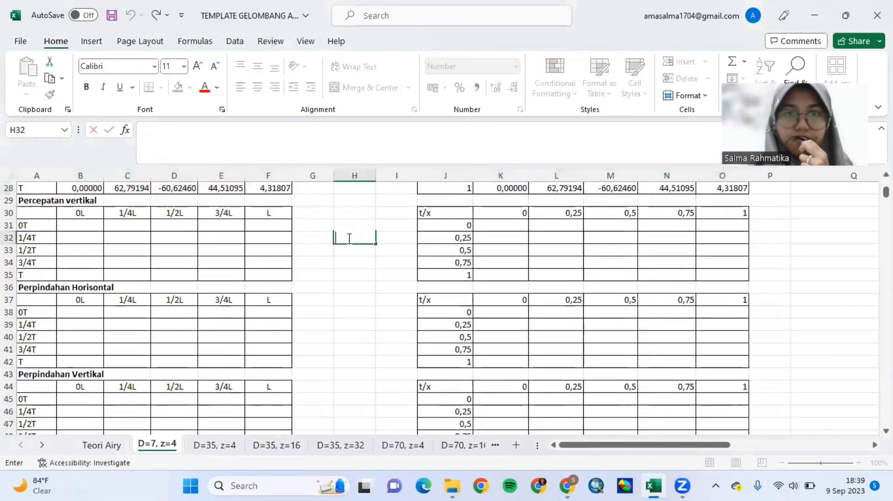
pyautogui.click(666, 59)
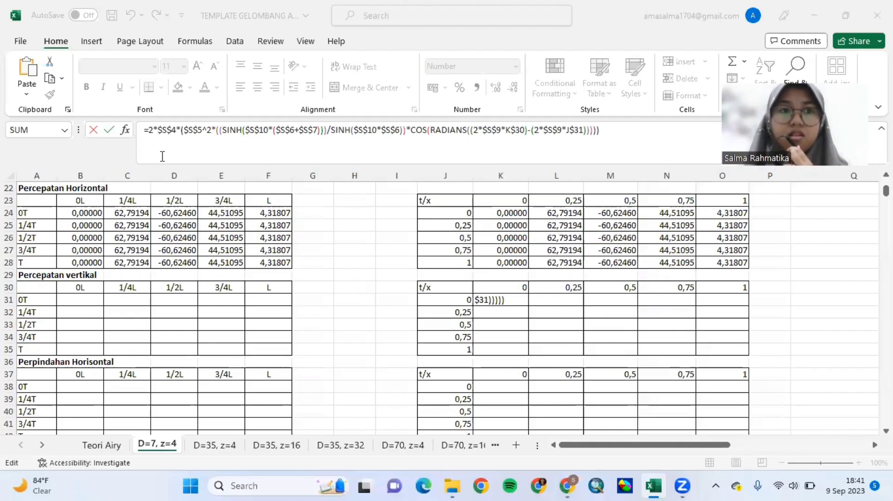
pyautogui.click(119, 157)
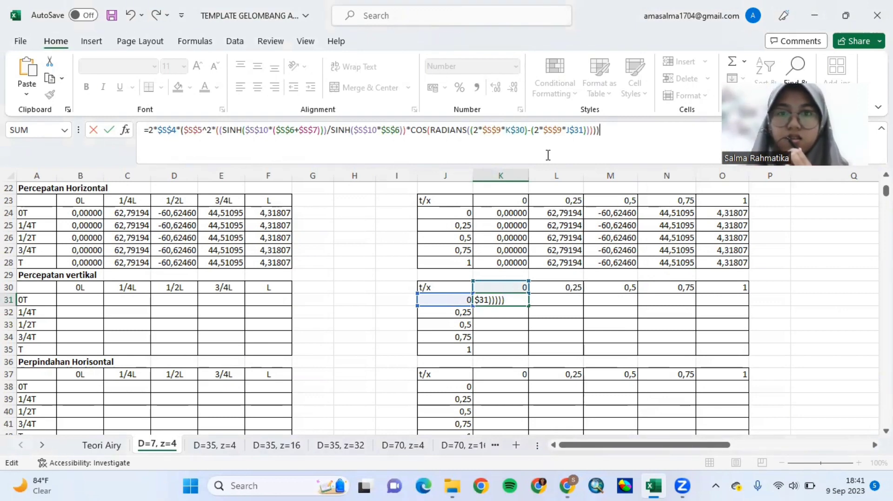
pyautogui.press('Return')
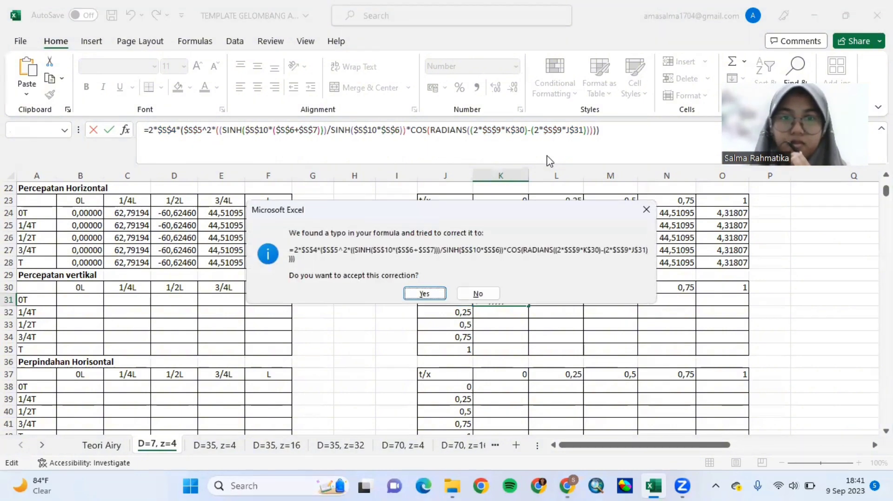
pyautogui.click(424, 293)
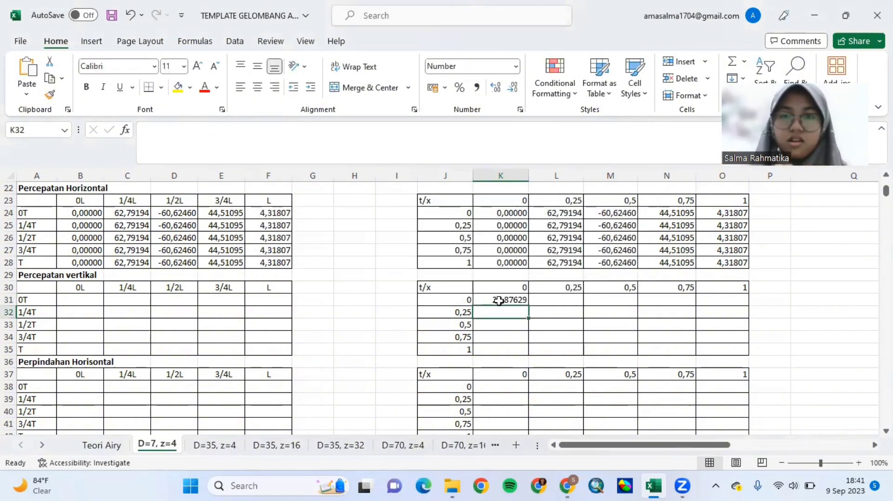
pyautogui.click(514, 301)
pyautogui.moveTo(528, 306); pyautogui.dragTo(745, 357)
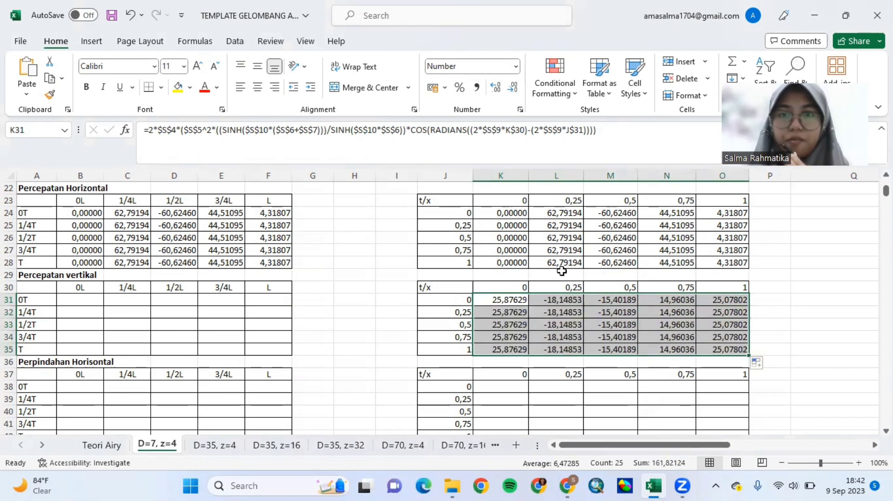
# Copy the vertical acceleration results in K31:O35 and paste them as values only into the Percepatan vertikal table from B31.
pyautogui.rightClick(480, 322)
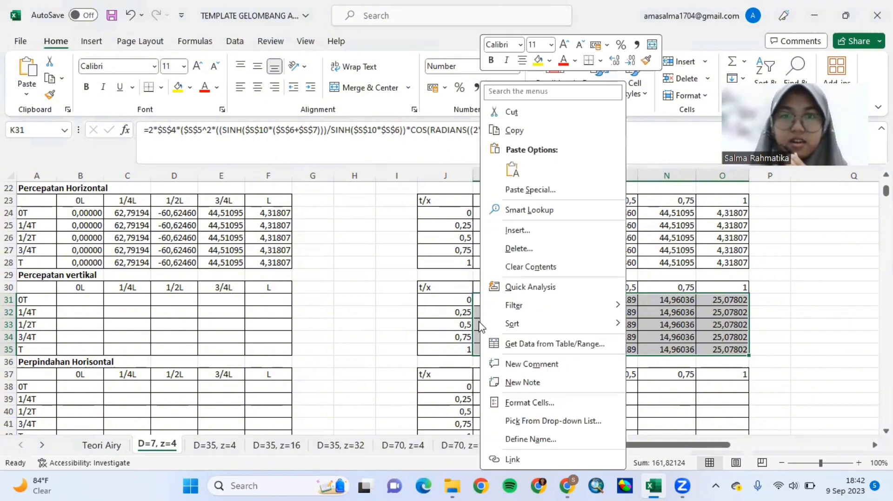
pyautogui.click(523, 134)
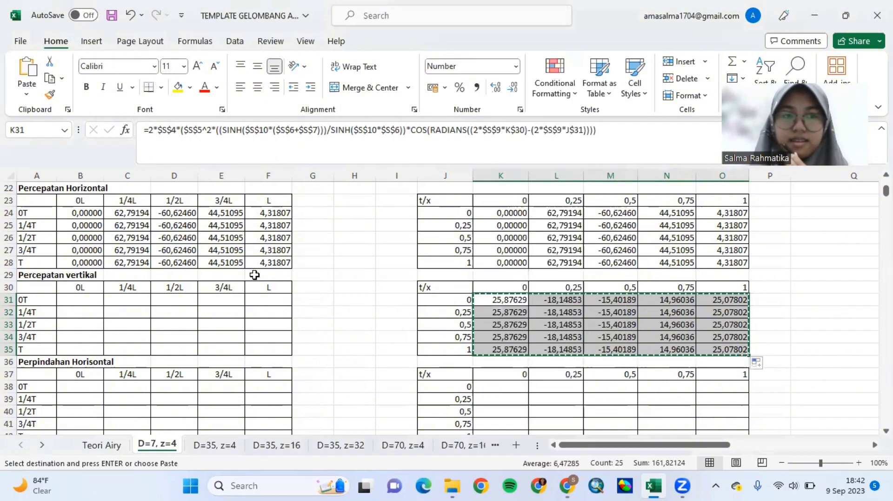
pyautogui.click(90, 301)
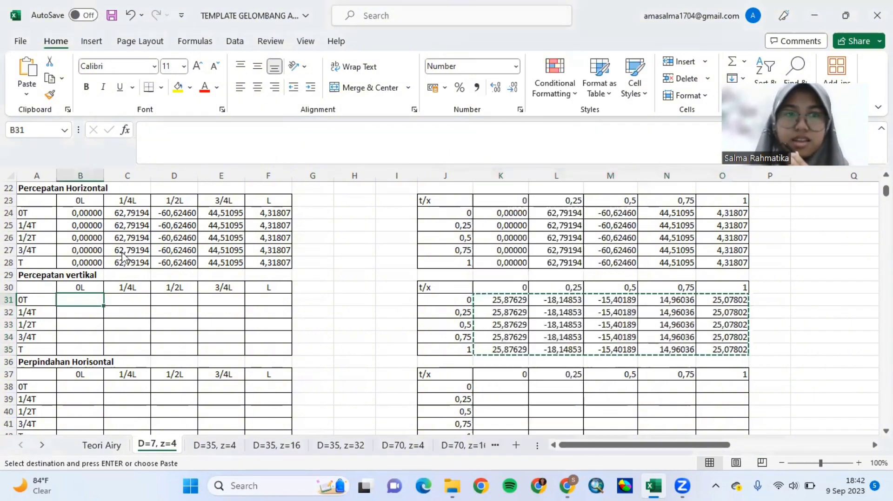
pyautogui.rightClick(89, 300)
pyautogui.click(142, 168)
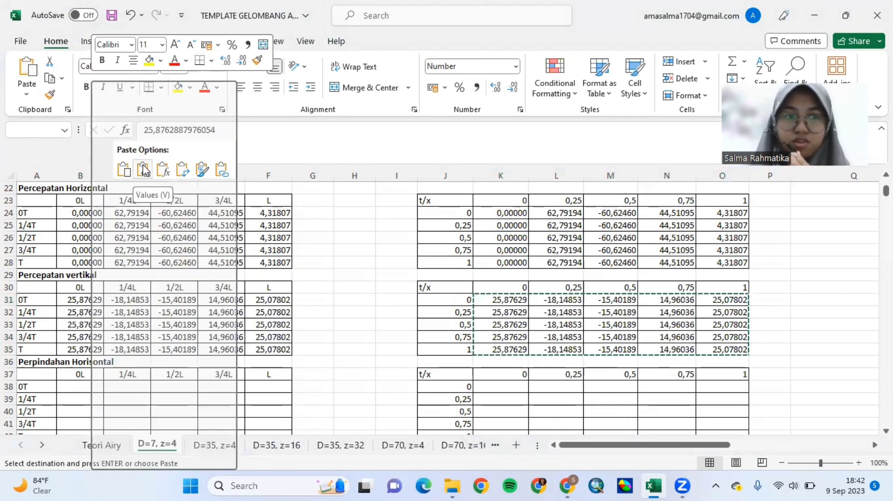
pyautogui.click(143, 169)
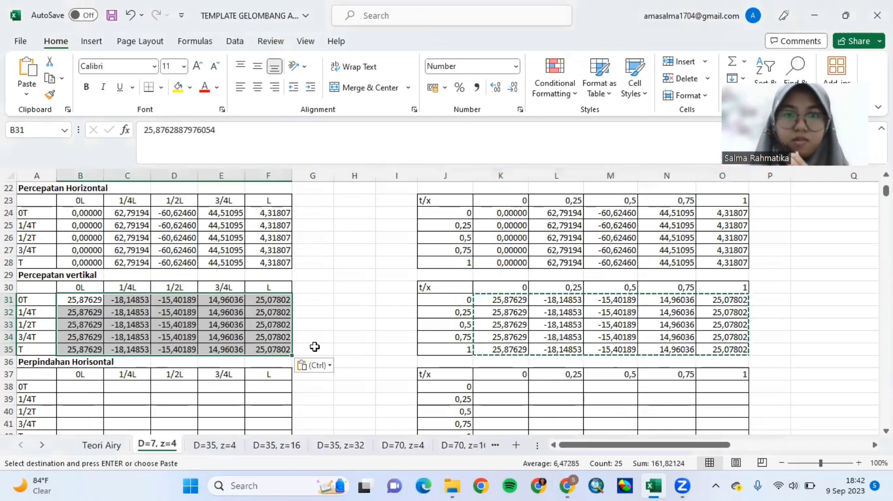
# Enter the horizontal displacement formula =-($S$4/2)*((COSH($S$10*($S$6+$S$7)))/SINH($S$10*$S$6))*SIN(RADIANS((2*$S$9*K$37)-(2*$S$9*J$38))) in K38 and fill it across K38:O42.
pyautogui.scroll(-3, 320, 345)
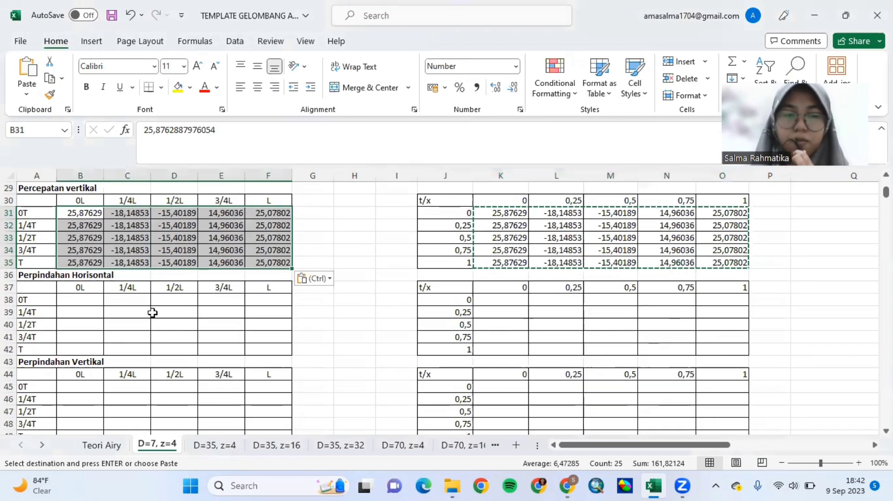
pyautogui.doubleClick(354, 275)
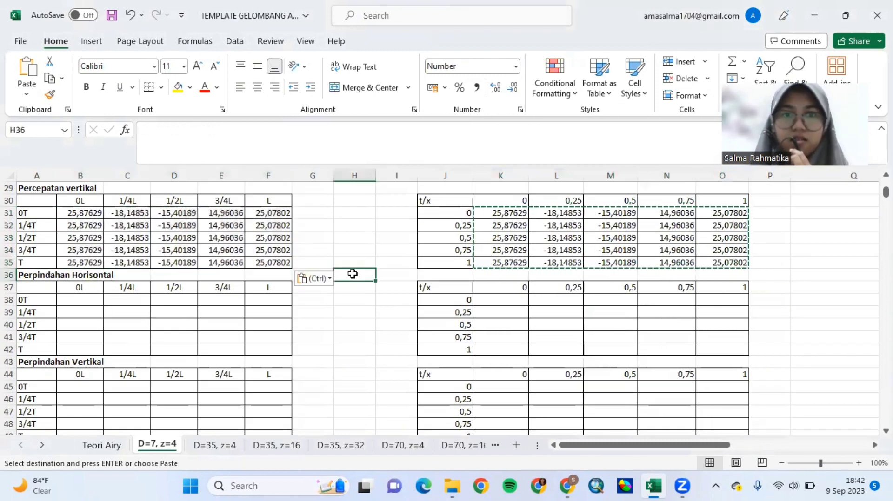
pyautogui.hotkey('alt', 'Tab')
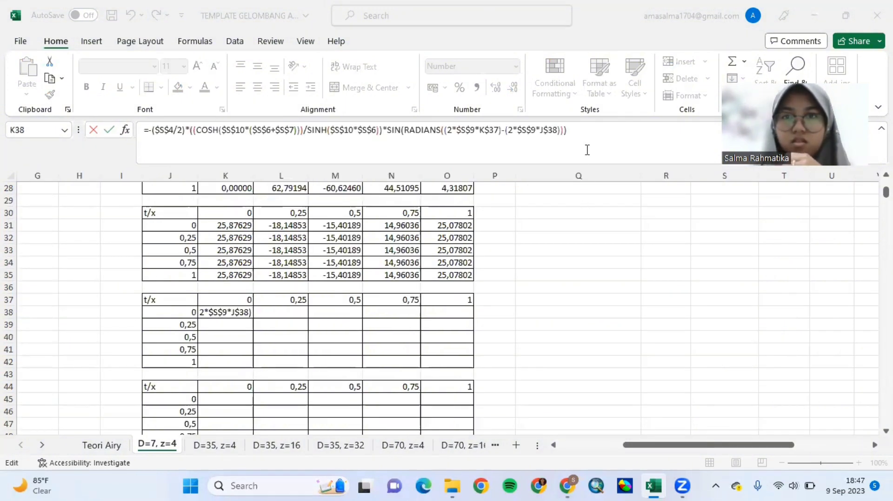
pyautogui.hotkey('alt', 'Tab')
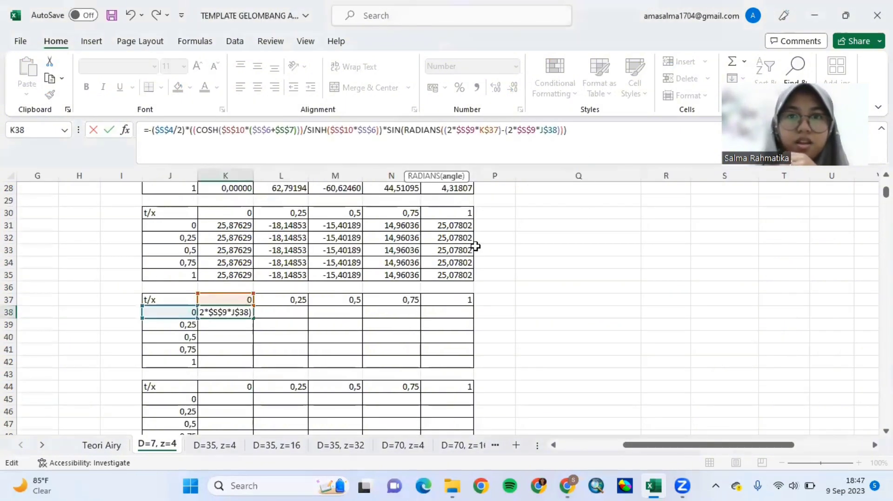
pyautogui.hscroll(-6, 450, 273)
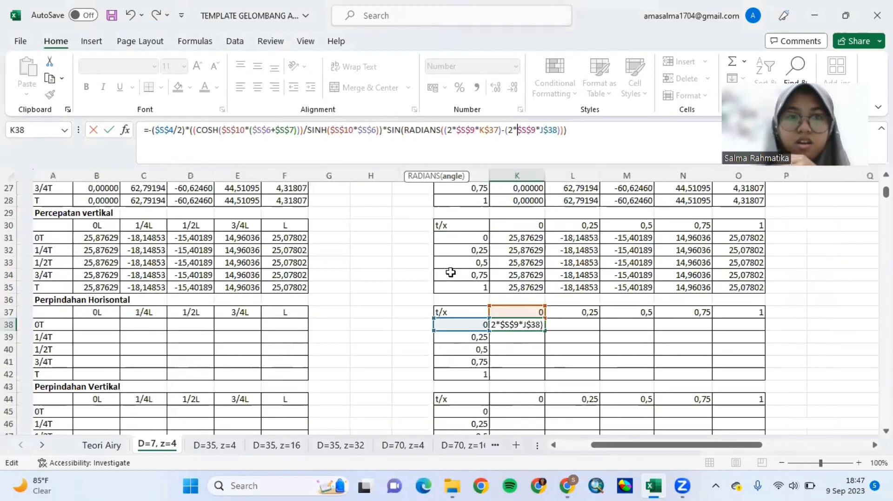
pyautogui.hscroll(-1, 450, 272)
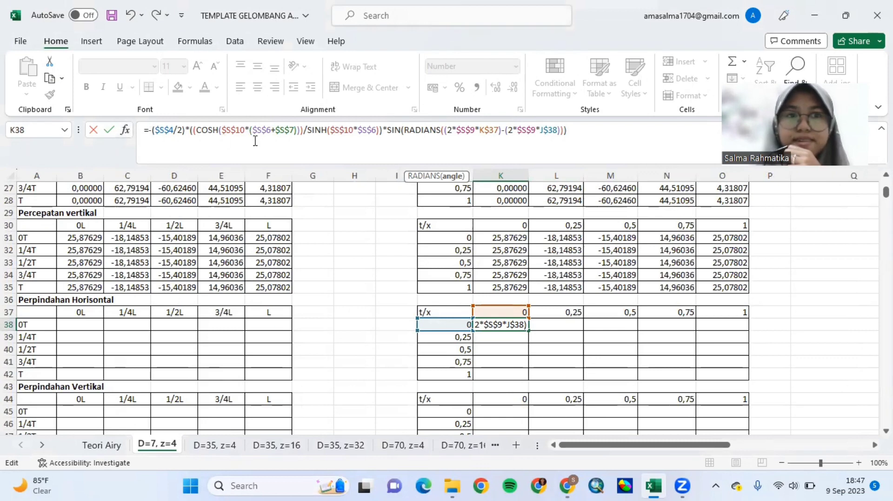
pyautogui.click(578, 139)
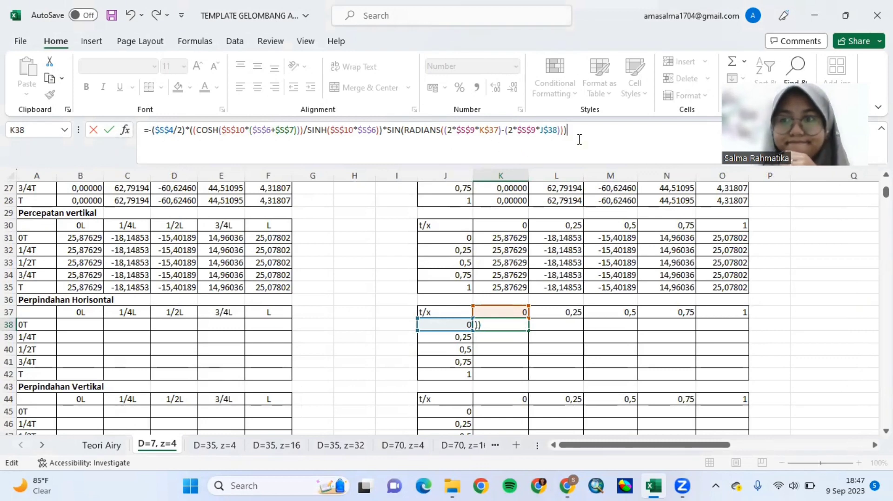
pyautogui.press('Return')
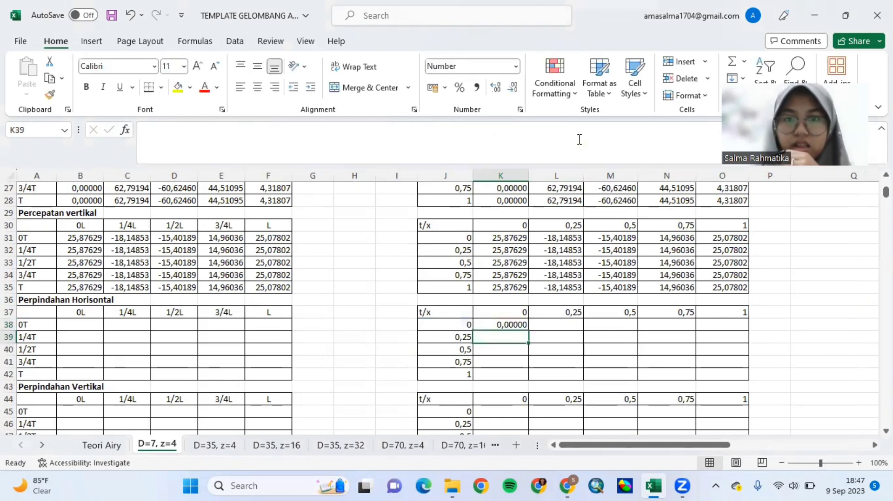
pyautogui.click(520, 326)
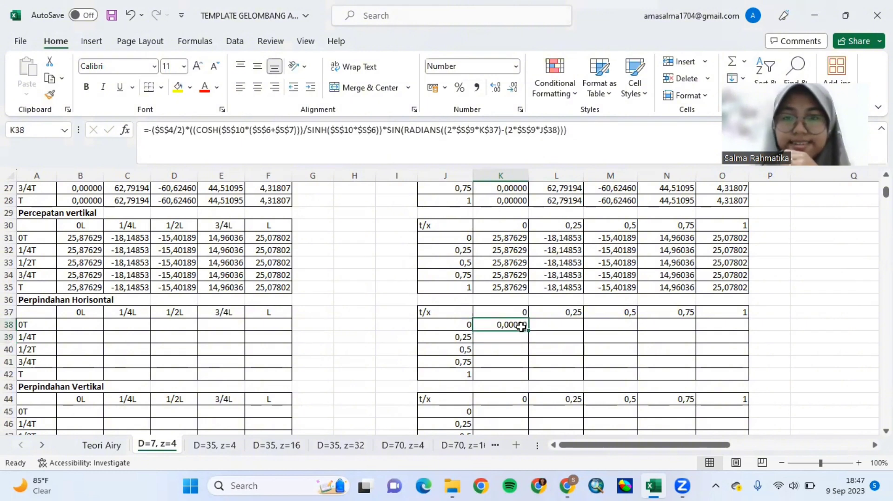
pyautogui.moveTo(529, 331); pyautogui.dragTo(533, 327)
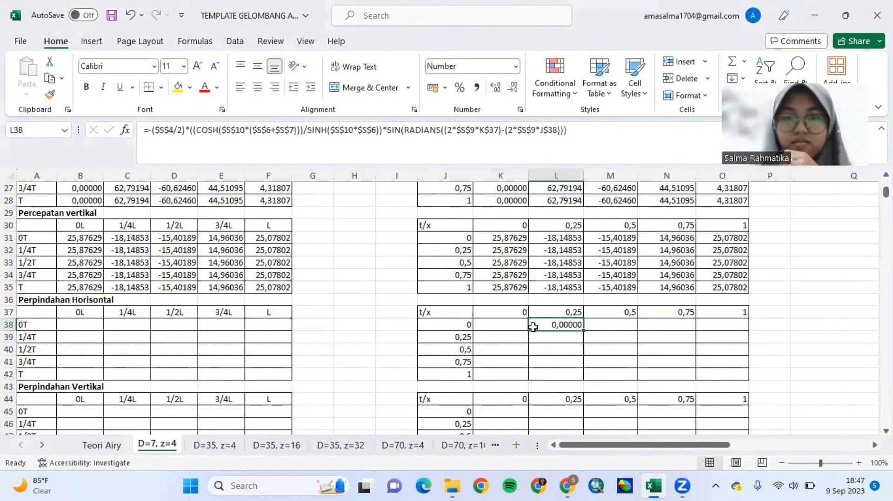
pyautogui.hotkey('ctrl', 'z')
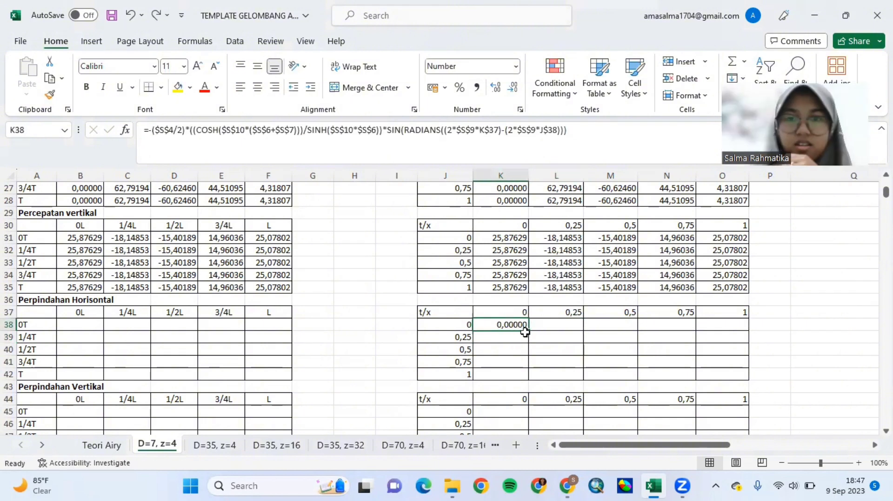
pyautogui.moveTo(528, 328); pyautogui.dragTo(747, 382)
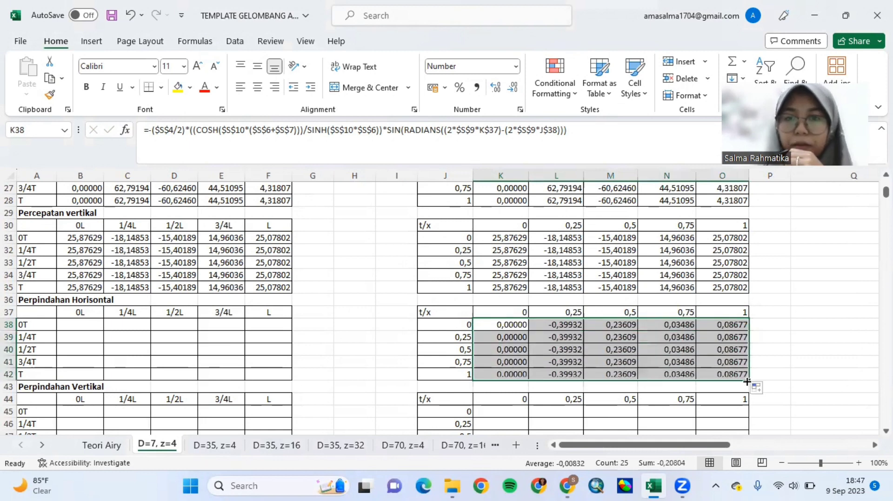
# Copy the horizontal displacement results in K38:O42 and paste them as values only into the Perpindahan Horisontal table from B38.
pyautogui.rightClick(666, 352)
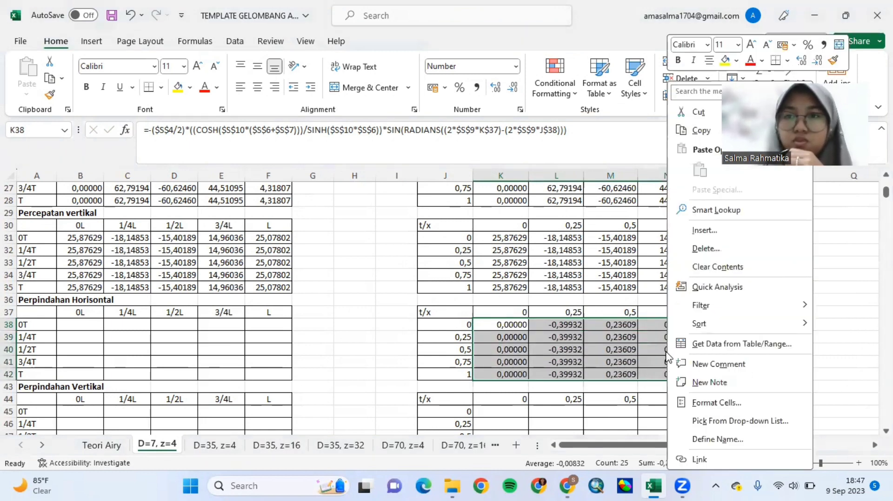
pyautogui.click(702, 130)
pyautogui.click(93, 323)
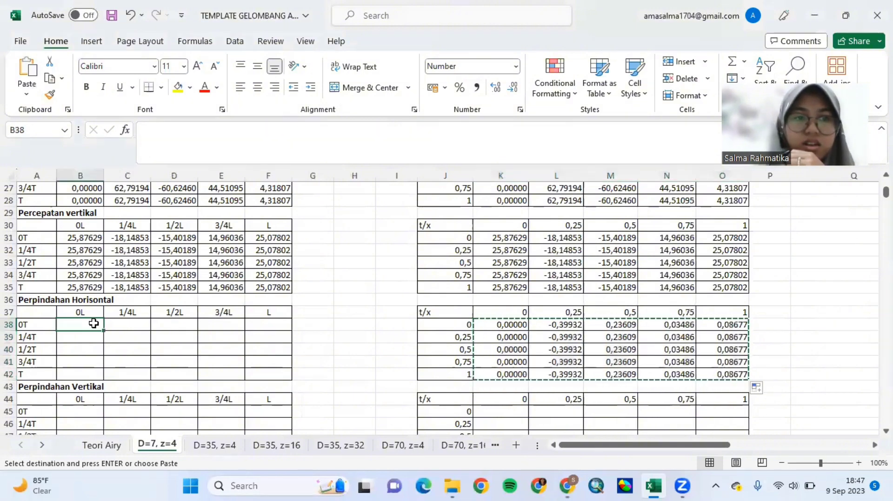
pyautogui.rightClick(93, 323)
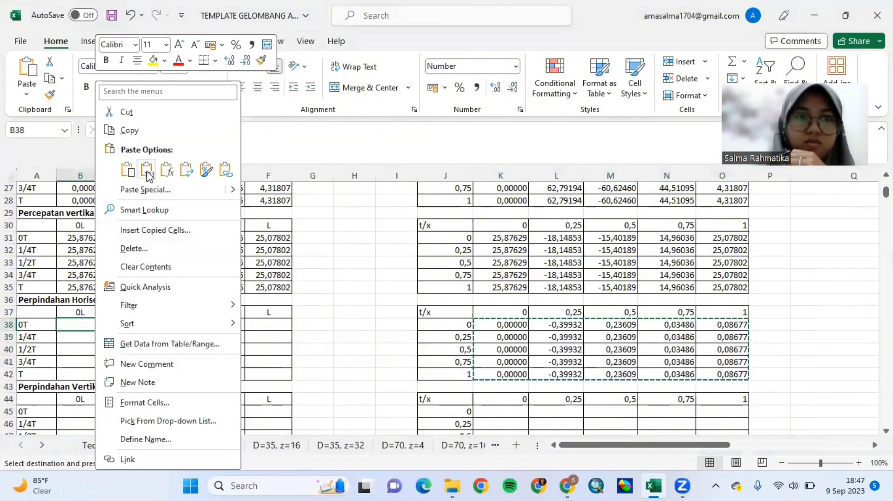
pyautogui.click(147, 174)
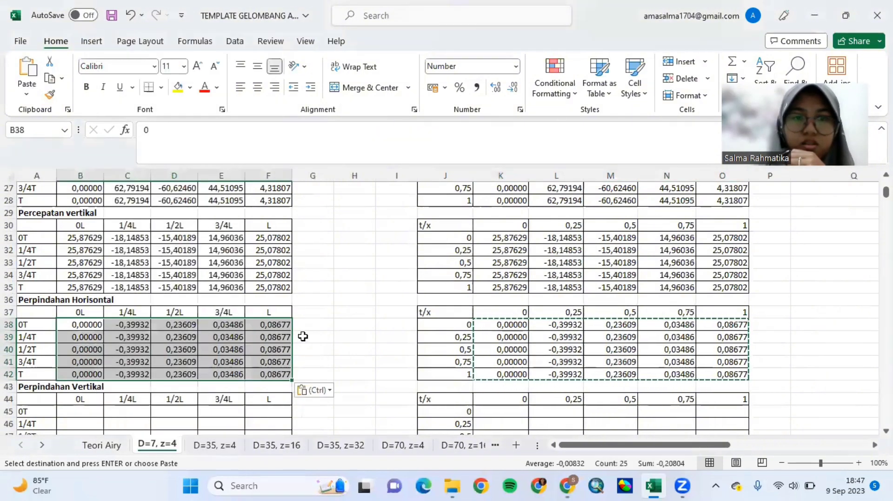
# Enter the vertical displacement formula =($S$4/2)*((SINH($S$10*($S$6+$S$7)))/SINH($S$10*$S$6))*COS(RADIANS((2*$S$9*K$44)-(2*$S$9*J$45))) in K45 and fill it across K45:O49.
pyautogui.scroll(-2, 301, 335)
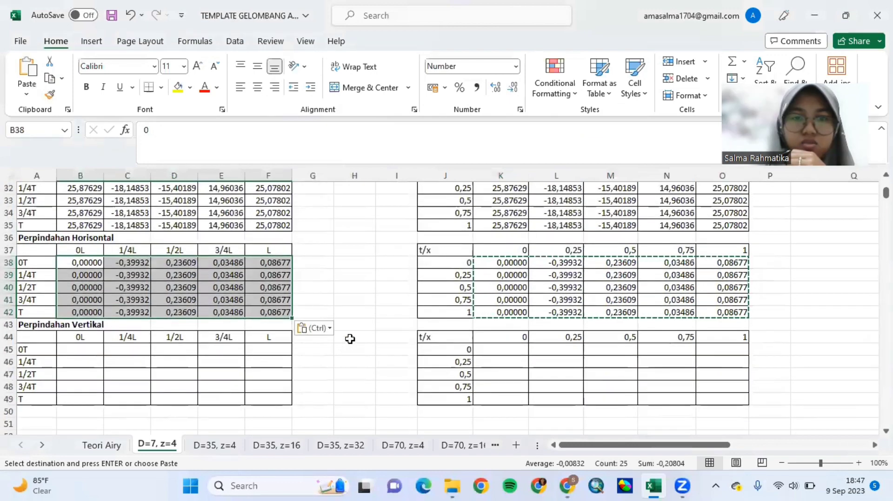
pyautogui.click(350, 338)
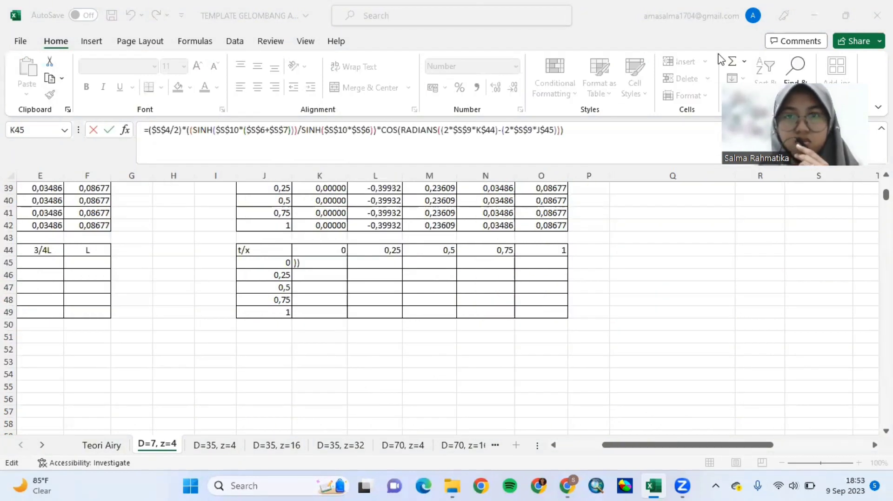
pyautogui.click(564, 139)
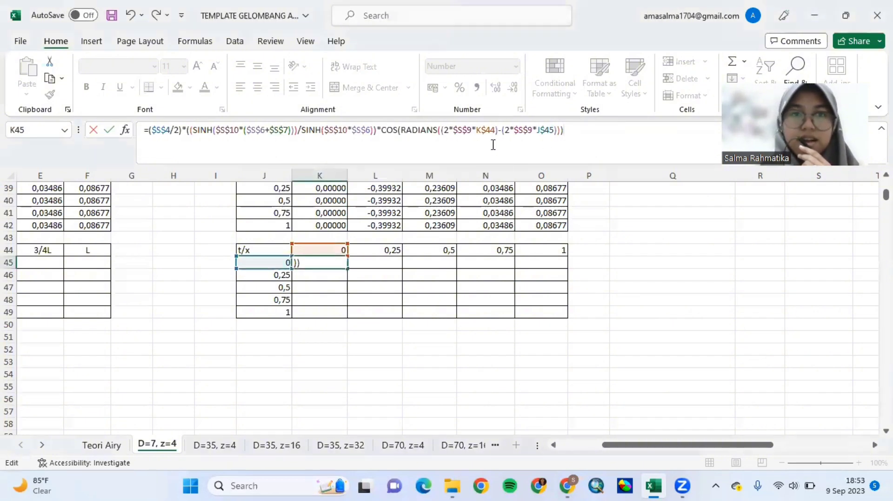
pyautogui.hscroll(-4, 305, 284)
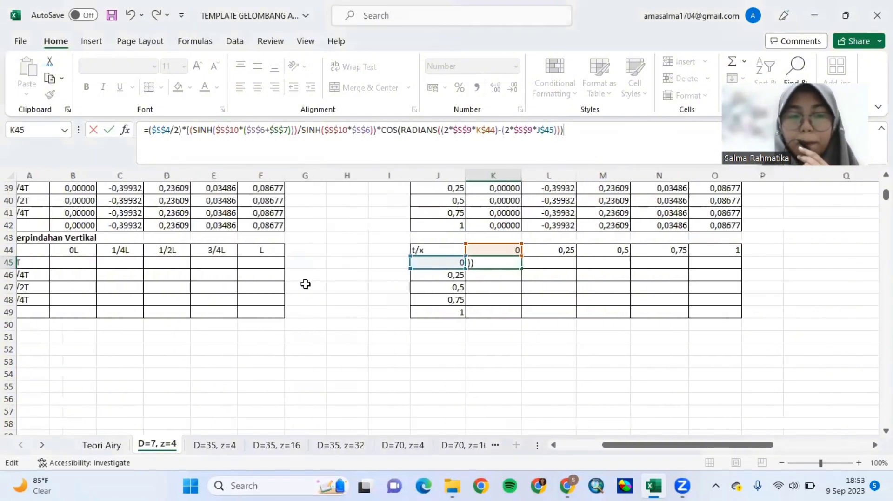
pyautogui.hscroll(1, 305, 284)
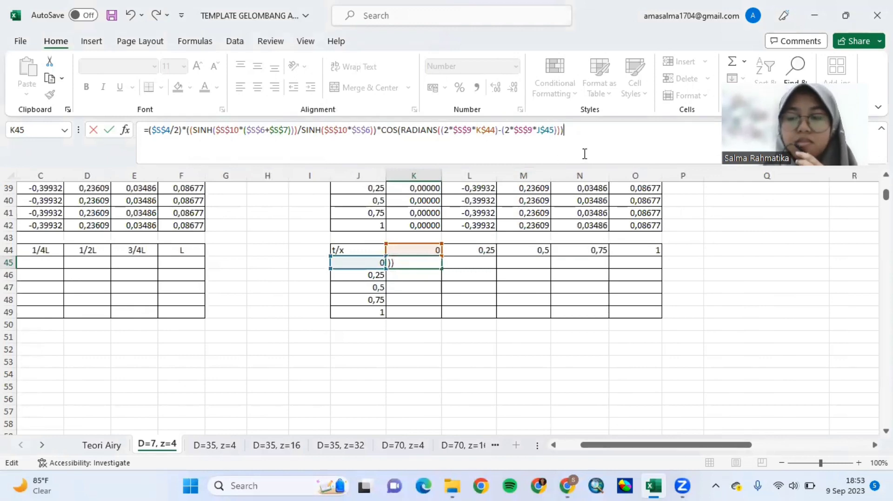
pyautogui.press('Return')
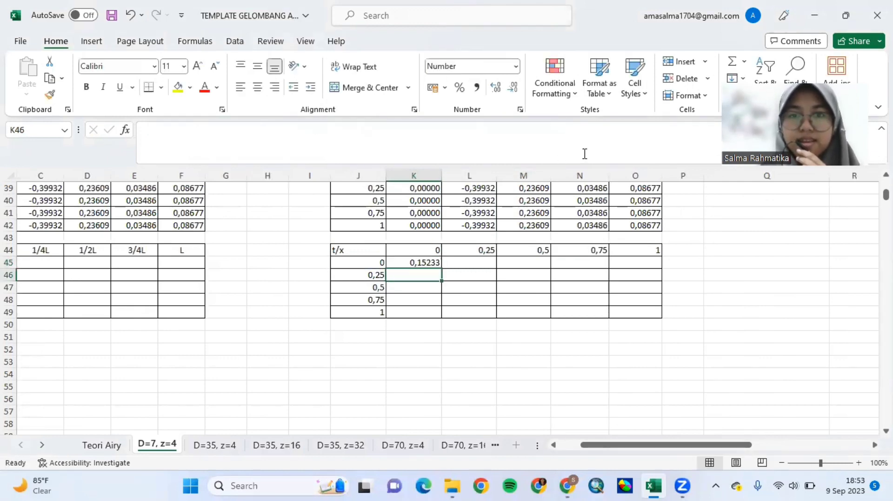
pyautogui.click(428, 262)
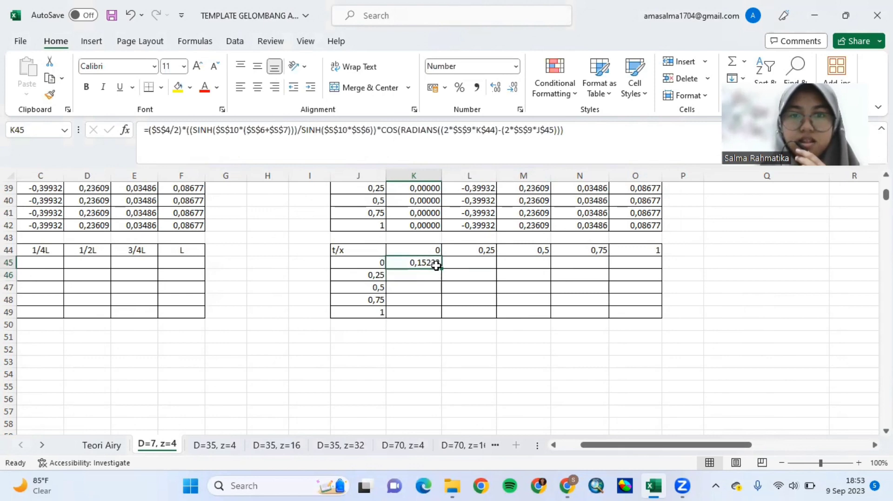
pyautogui.moveTo(442, 269); pyautogui.dragTo(640, 270)
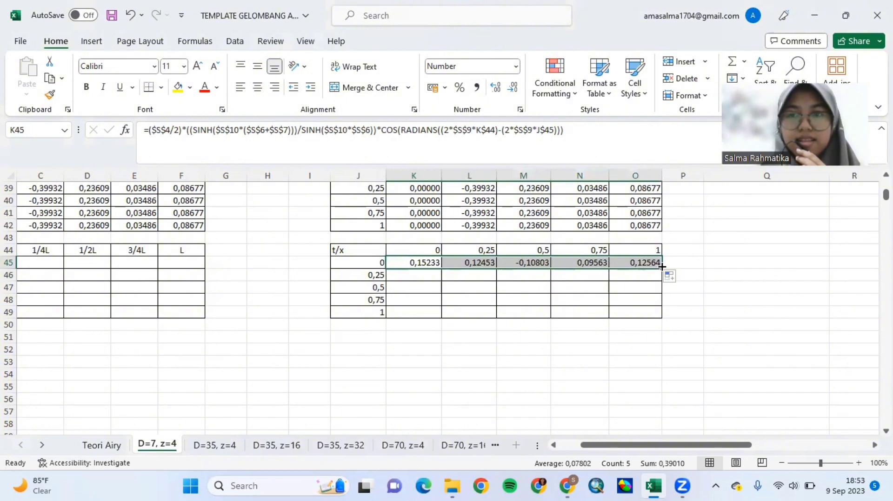
pyautogui.moveTo(662, 268); pyautogui.dragTo(662, 319)
# Copy the vertical displacement results in K45:O49 and paste them as values only into the Perpindahan Vertikal table from B45.
pyautogui.rightClick(587, 290)
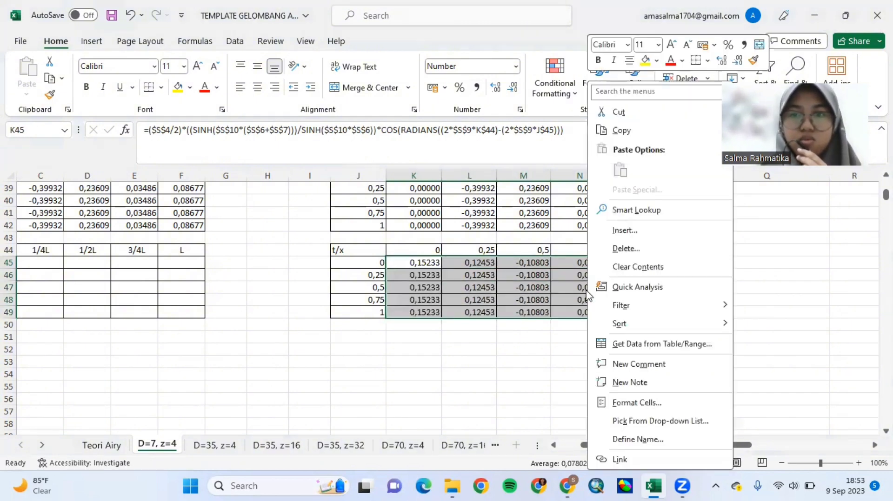
pyautogui.click(621, 130)
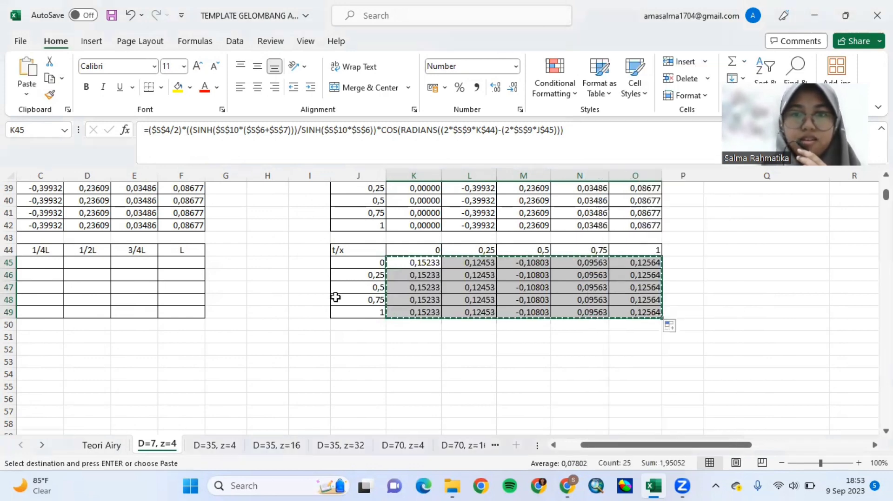
pyautogui.hscroll(-2, 337, 295)
pyautogui.click(86, 266)
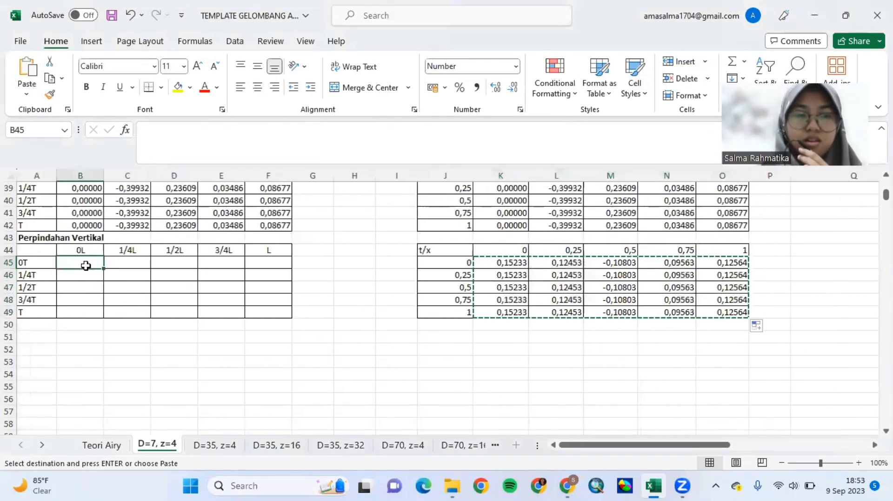
pyautogui.rightClick(88, 267)
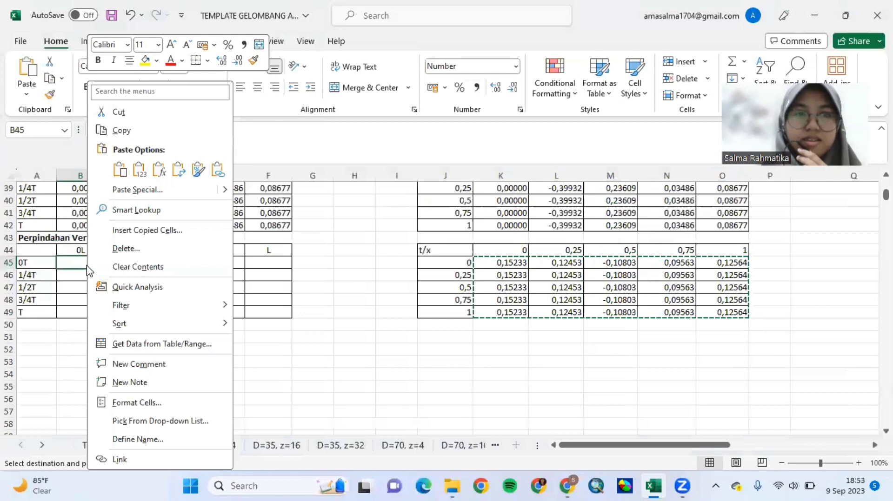
pyautogui.click(139, 170)
pyautogui.click(333, 268)
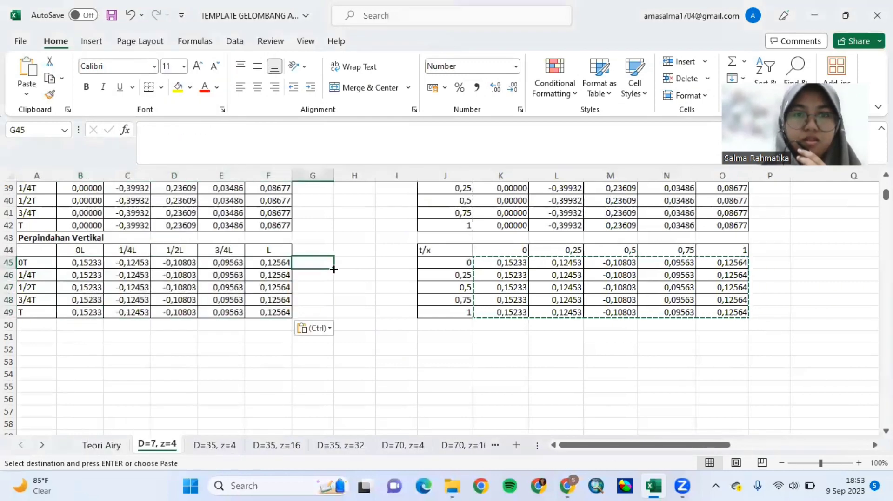
pyautogui.doubleClick(343, 265)
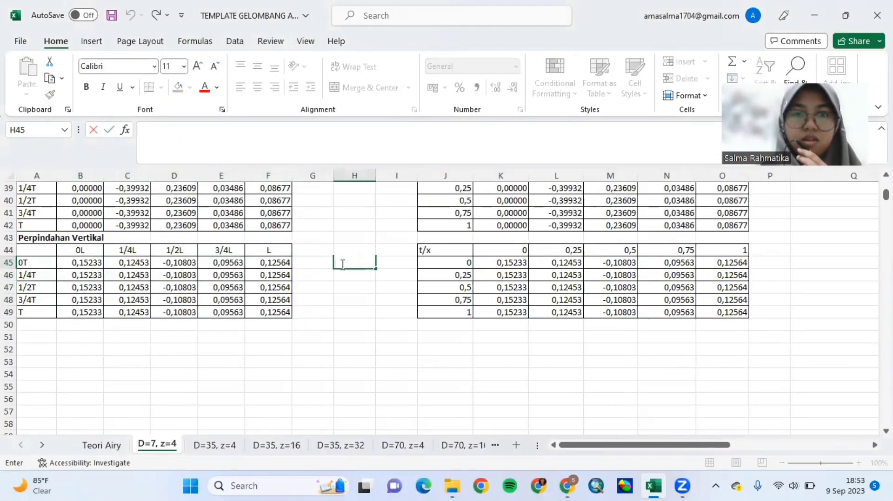
pyautogui.scroll(7, 343, 264)
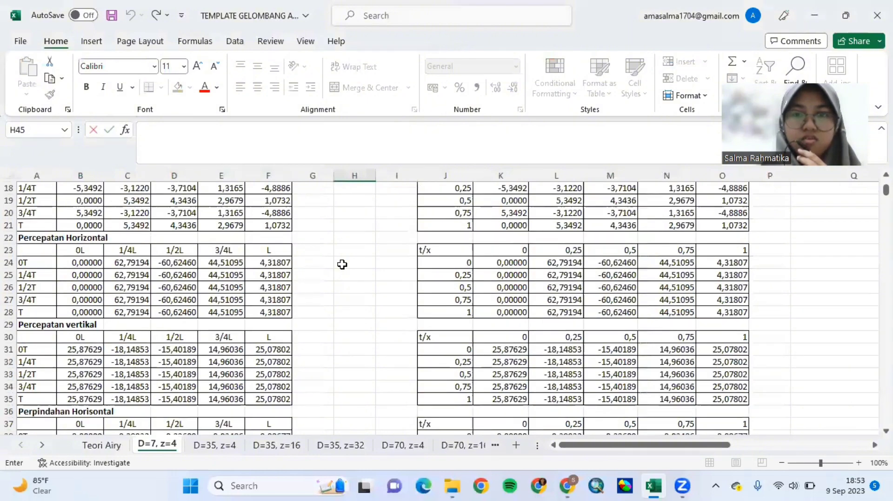
pyautogui.scroll(6, 342, 265)
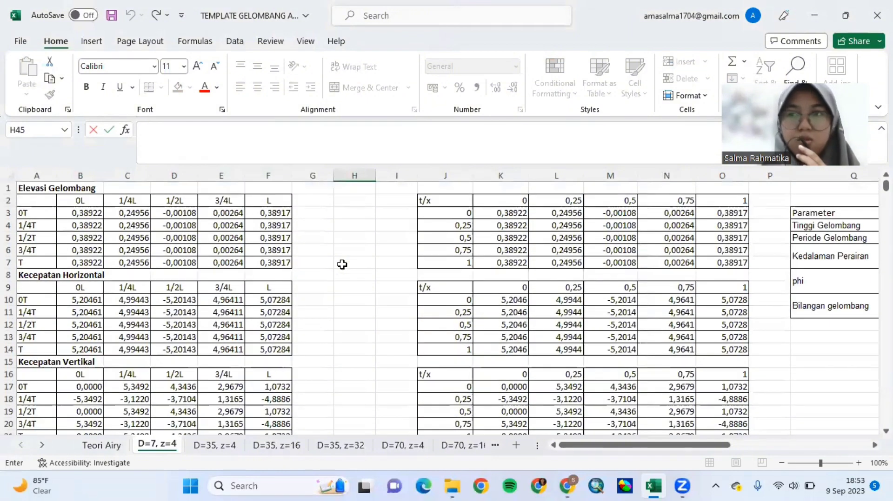